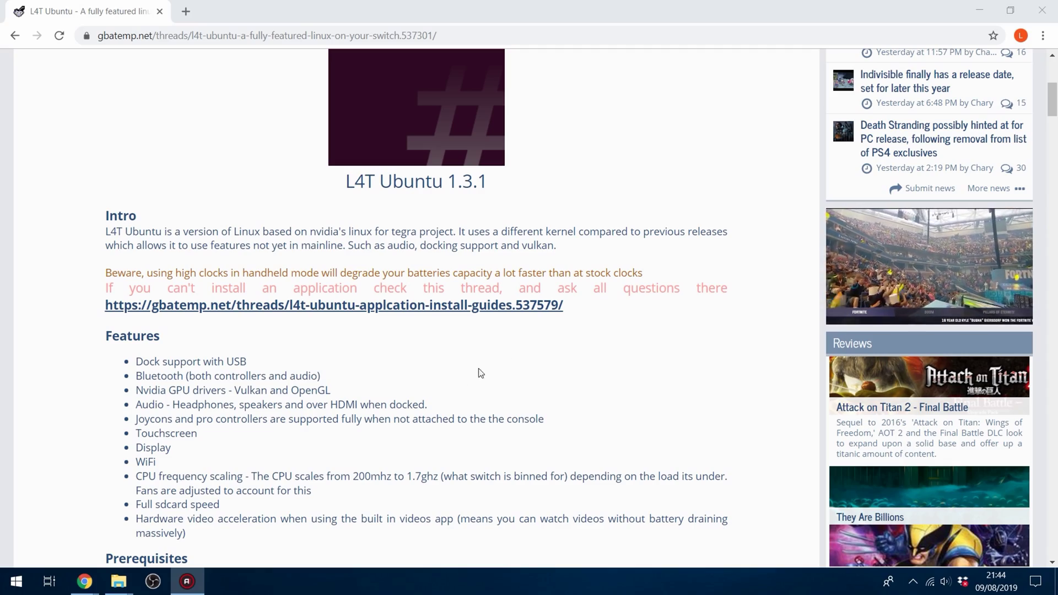
Step: Review the L4T Ubuntu thread's features, SD card image download, 1.1 to 1.3.1 updates and installation instructions
{"action": "scroll", "coordinate": [472, 378], "scroll_direction": "down", "scroll_amount": 10}
{"action": "scroll", "coordinate": [562, 329], "scroll_direction": "down", "scroll_amount": 5}
{"action": "scroll", "coordinate": [561, 328], "scroll_direction": "up", "scroll_amount": 13}
{"action": "scroll", "coordinate": [442, 285], "scroll_direction": "down", "scroll_amount": 4}
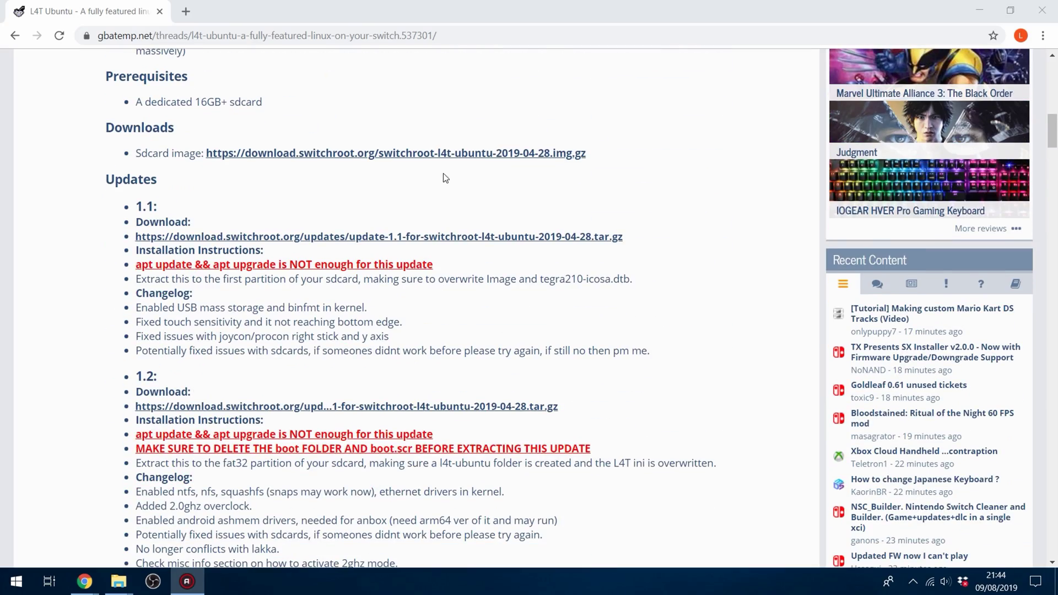
{"action": "scroll", "coordinate": [562, 239], "scroll_direction": "up", "scroll_amount": 8}
{"action": "scroll", "coordinate": [568, 242], "scroll_direction": "up", "scroll_amount": 2}
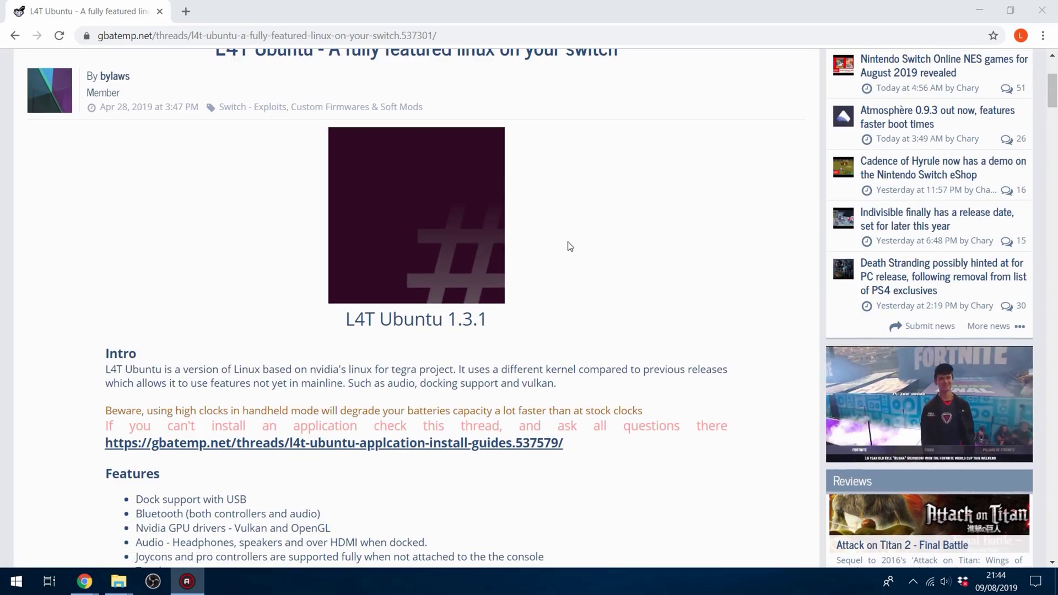
{"action": "scroll", "coordinate": [568, 242], "scroll_direction": "down", "scroll_amount": 10}
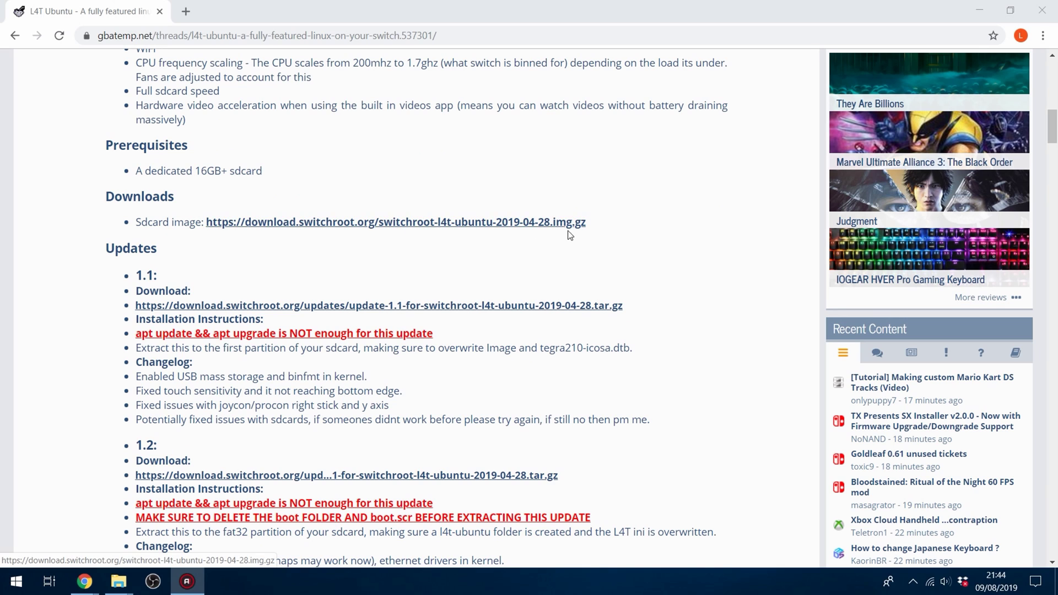
{"action": "scroll", "coordinate": [544, 237], "scroll_direction": "down", "scroll_amount": 10}
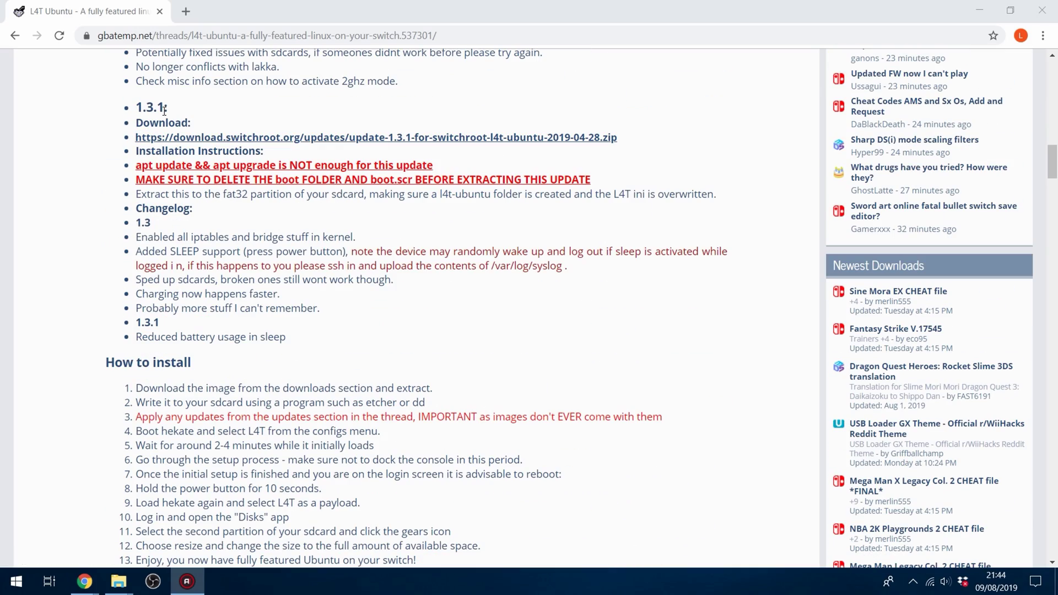
{"action": "scroll", "coordinate": [378, 142], "scroll_direction": "up", "scroll_amount": 9}
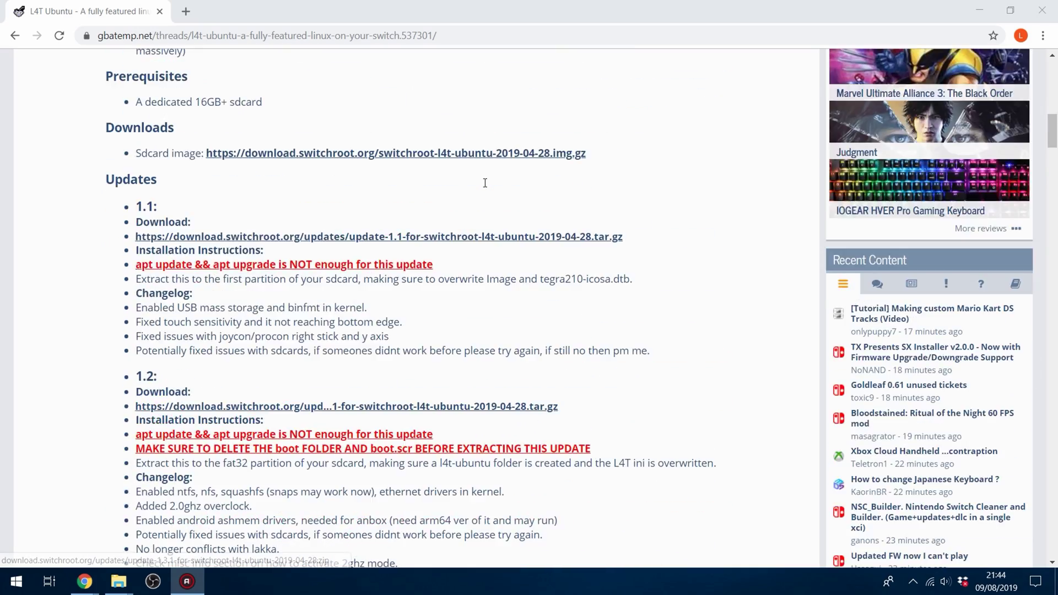
{"action": "scroll", "coordinate": [394, 297], "scroll_direction": "down", "scroll_amount": 6}
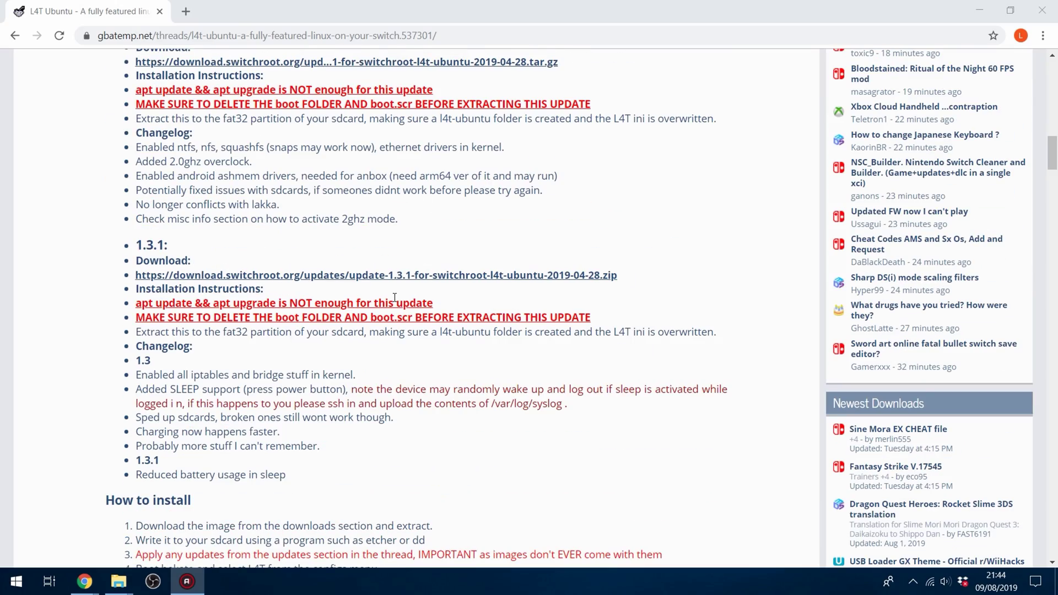
{"action": "scroll", "coordinate": [395, 297], "scroll_direction": "down", "scroll_amount": 6}
{"action": "scroll", "coordinate": [350, 285], "scroll_direction": "up", "scroll_amount": 5}
{"action": "scroll", "coordinate": [350, 285], "scroll_direction": "down", "scroll_amount": 6}
{"action": "scroll", "coordinate": [627, 161], "scroll_direction": "up", "scroll_amount": 6}
Step: Go to the desktop and review the switchroot image, update archive, TegraRcmGUI folder, hekate payload and rufus-3.6.exe
{"action": "left_click", "coordinate": [973, 6]}
{"action": "left_click", "coordinate": [975, 6]}
{"action": "left_click_drag", "start_coordinate": [334, 145], "coordinate": [455, 61]}
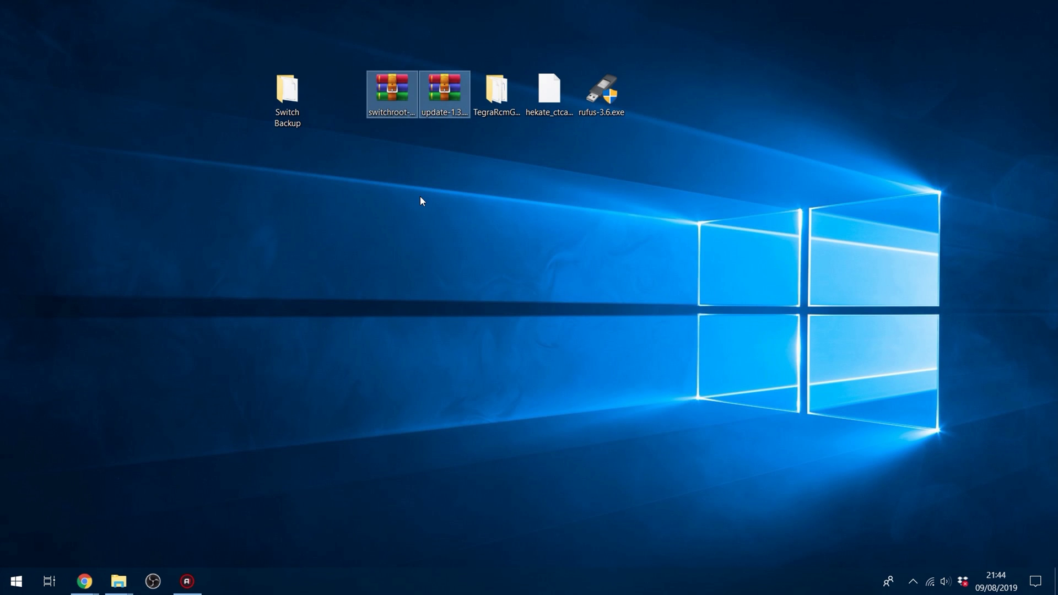
{"action": "left_click", "coordinate": [491, 94]}
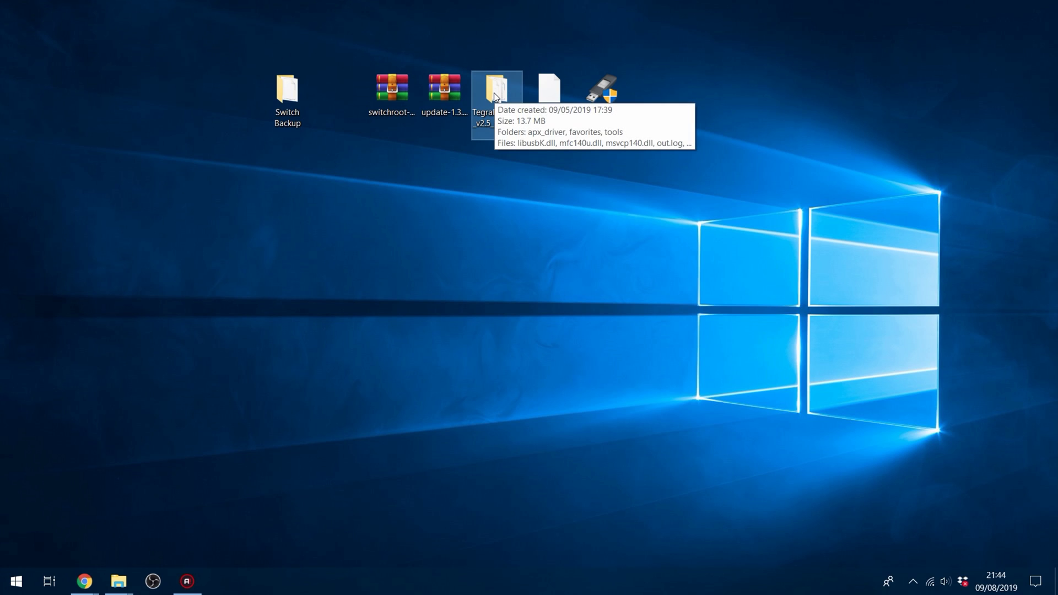
{"action": "left_click", "coordinate": [542, 86]}
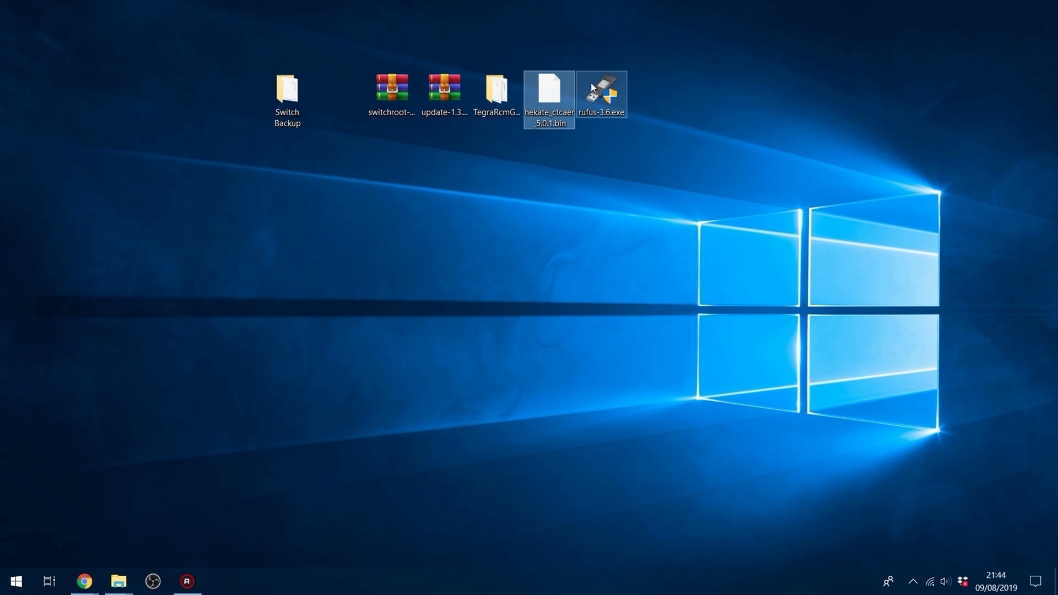
{"action": "left_click", "coordinate": [616, 88]}
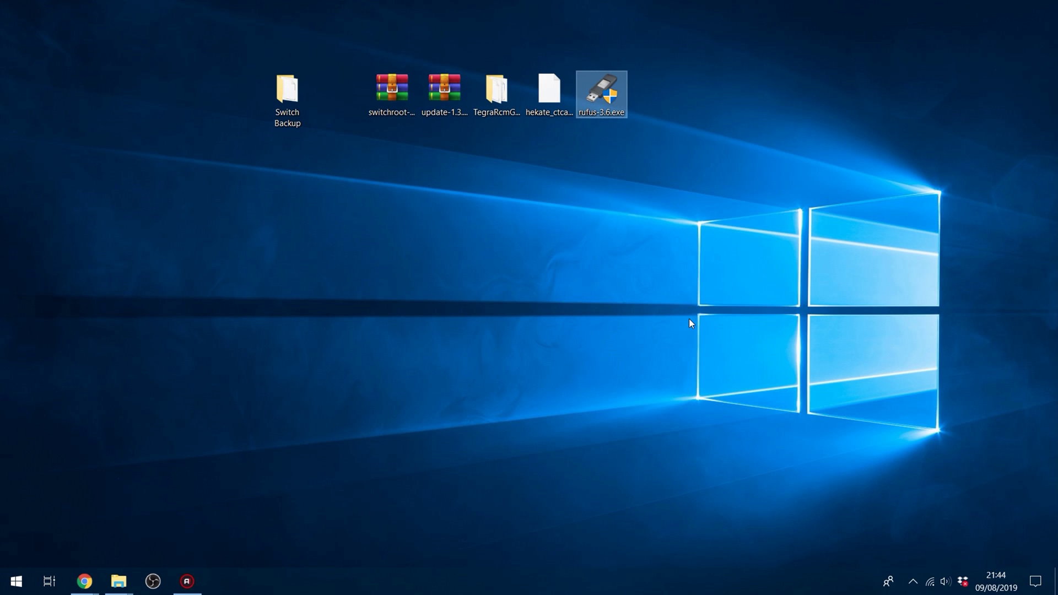
Step: Check the contents of USB Drive (J:) in This PC, and close the file window
{"action": "key", "text": "super"}
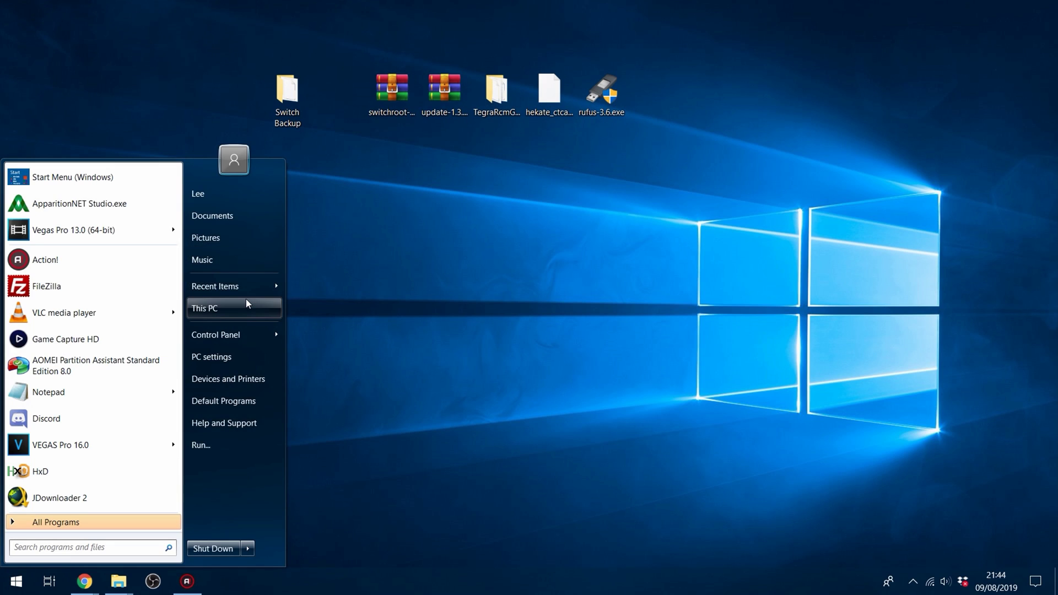
{"action": "left_click", "coordinate": [245, 302]}
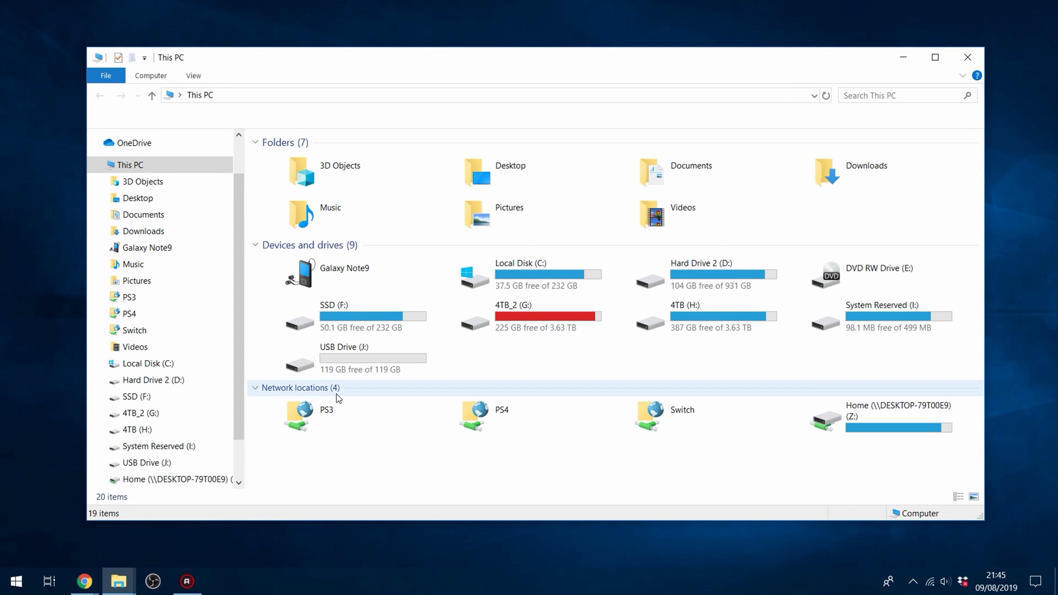
{"action": "left_click", "coordinate": [363, 373]}
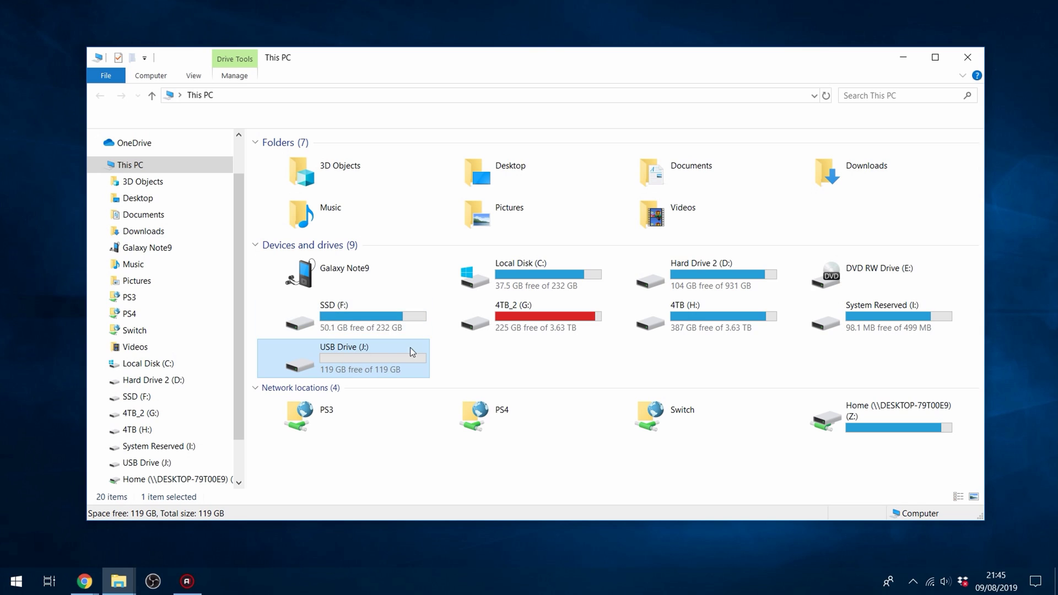
{"action": "double_click", "coordinate": [357, 355]}
{"action": "key", "text": "alt+Left"}
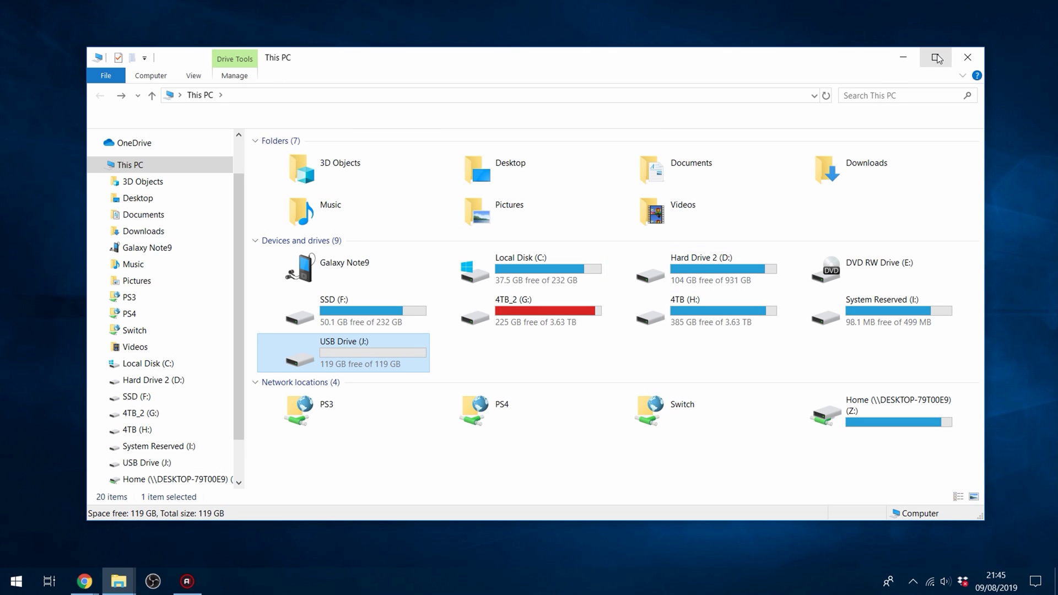
{"action": "left_click", "coordinate": [967, 57]}
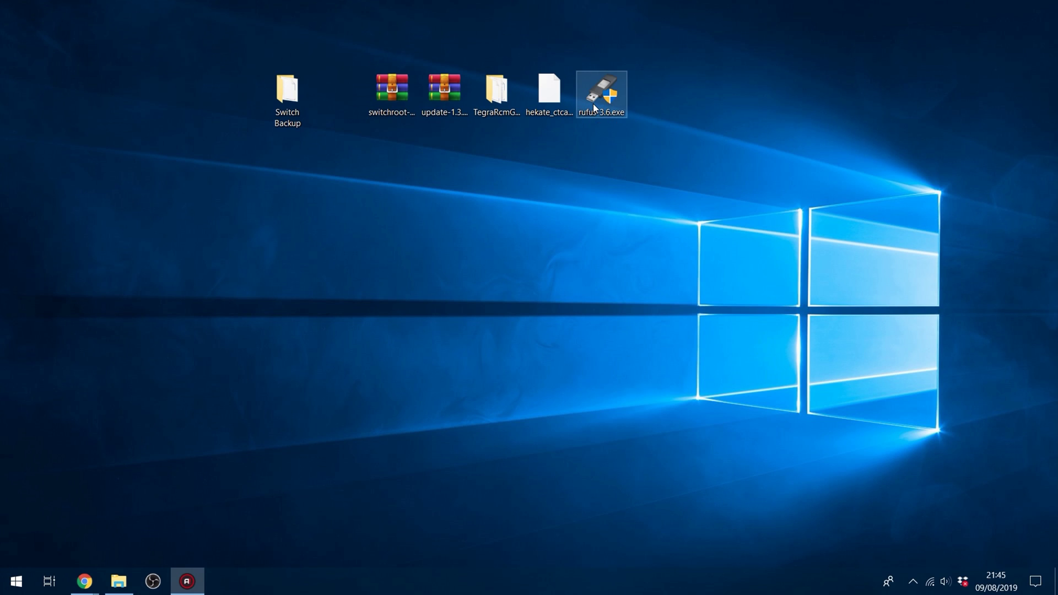
Step: Launch Rufus and load switchroot-l4t-ubuntu-2019-04-28.img.gz from the Desktop as the boot image
{"action": "double_click", "coordinate": [594, 105]}
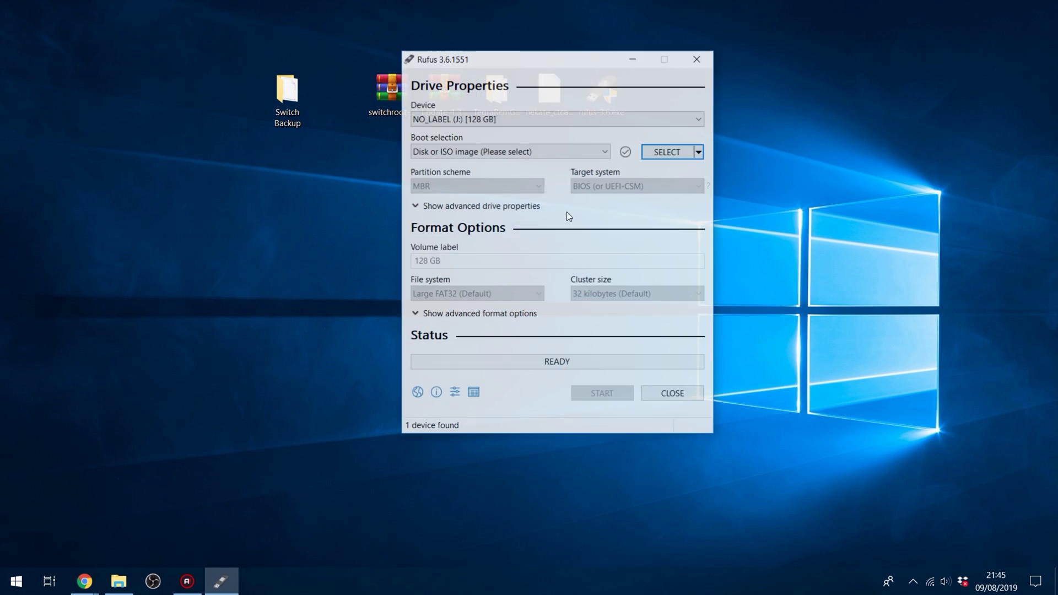
{"action": "left_click_drag", "start_coordinate": [547, 67], "coordinate": [544, 140]}
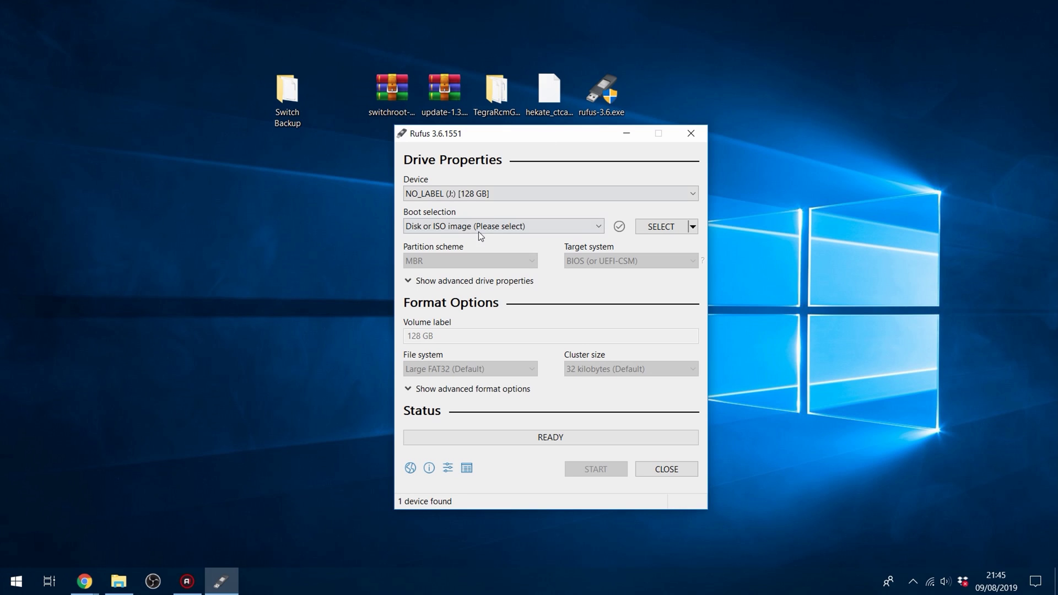
{"action": "left_click", "coordinate": [654, 230]}
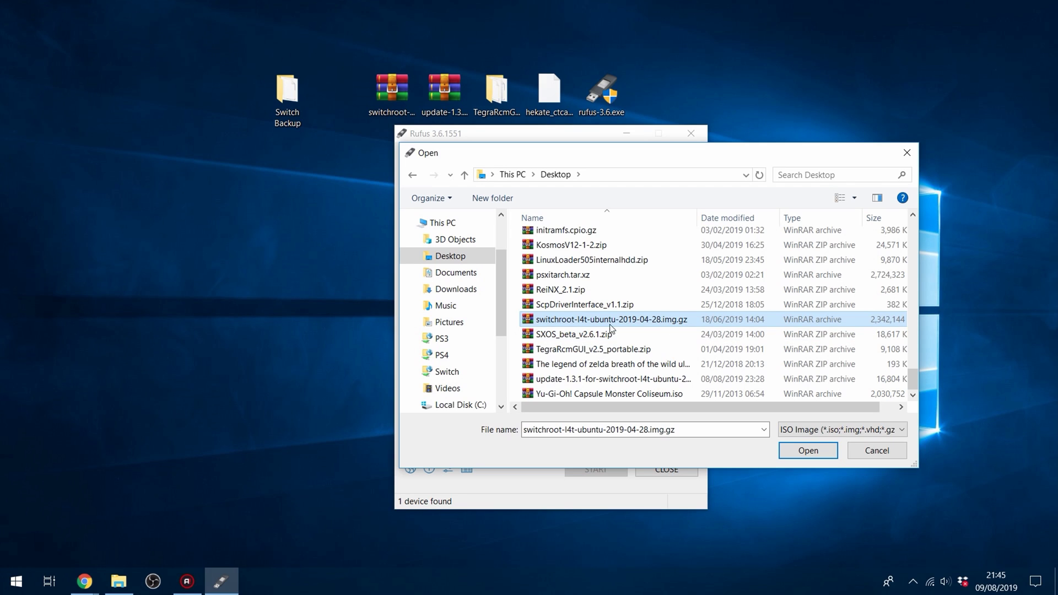
{"action": "left_click", "coordinate": [800, 449]}
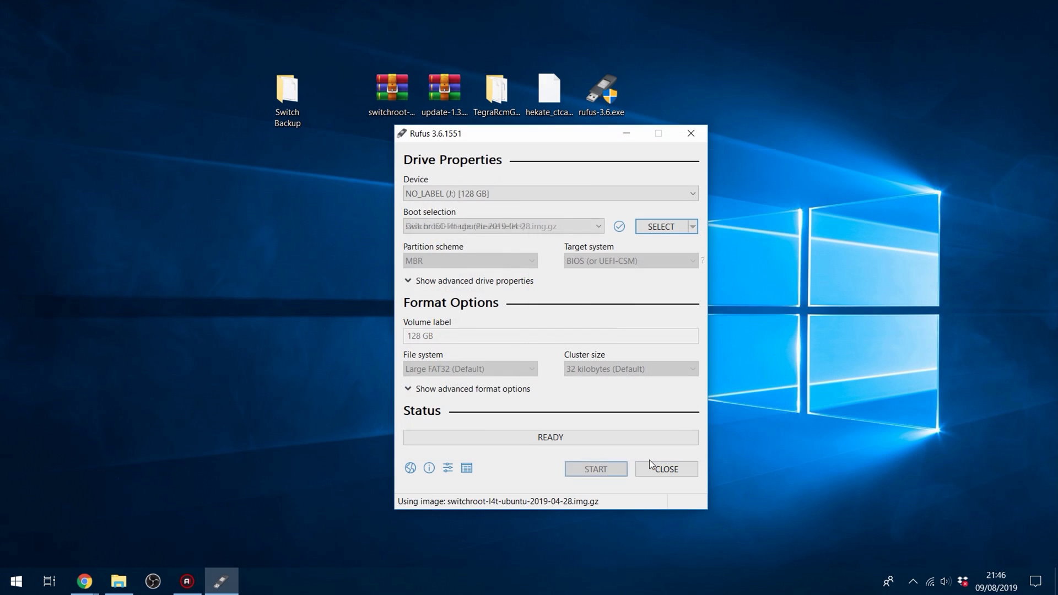
Step: Write the Ubuntu image to the device NO_LABEL (J:) [128 GB], and close Rufus once it finishes
{"action": "left_click", "coordinate": [447, 196]}
{"action": "left_click", "coordinate": [500, 199]}
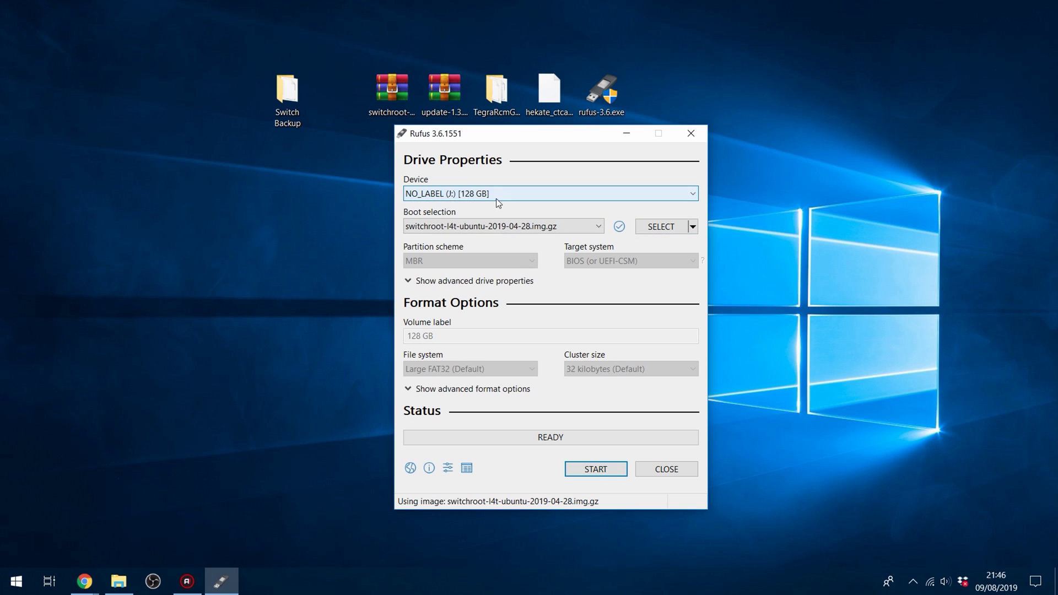
{"action": "left_click_drag", "start_coordinate": [497, 138], "coordinate": [501, 61]}
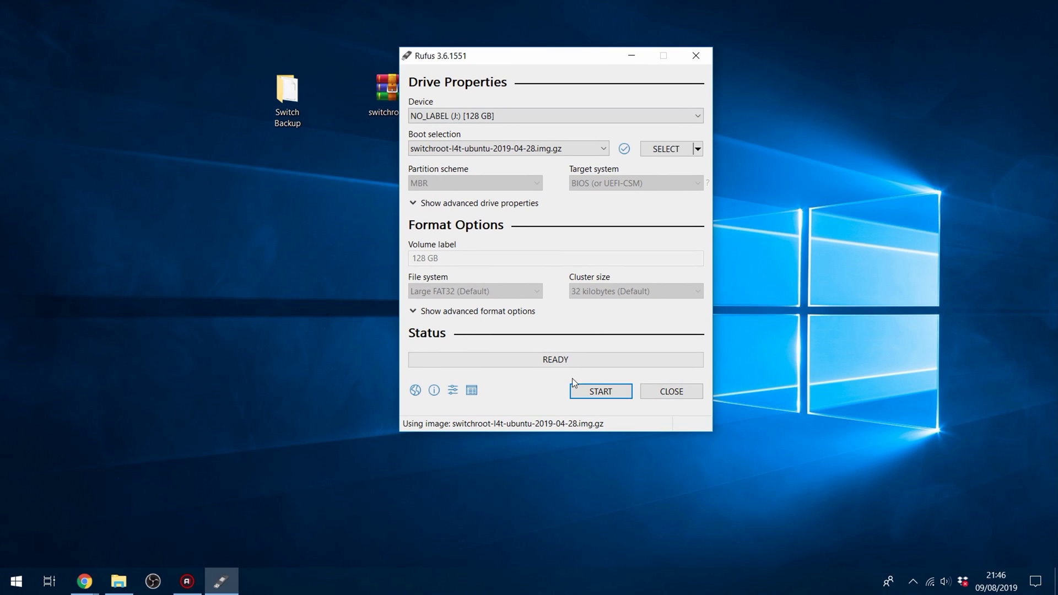
{"action": "left_click", "coordinate": [601, 389]}
{"action": "left_click", "coordinate": [576, 343]}
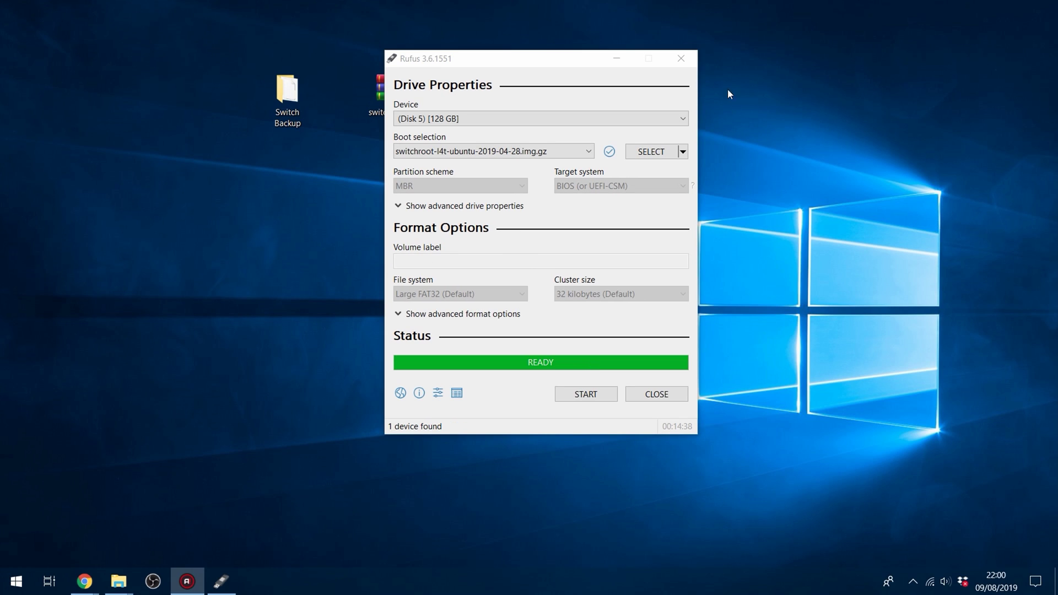
{"action": "left_click", "coordinate": [681, 58]}
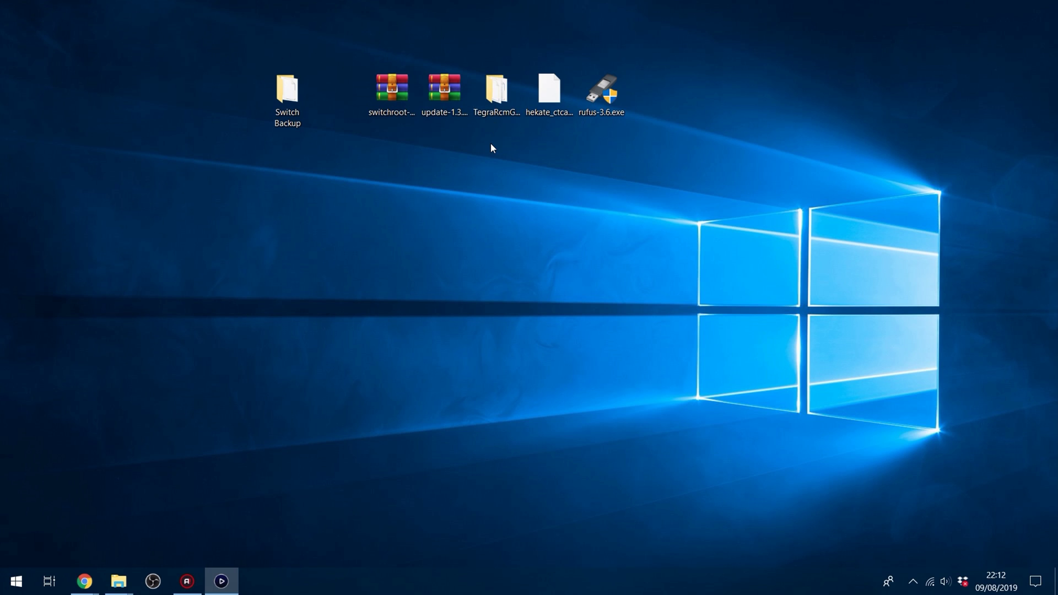
Step: Locate the 1.3.1 update archive on the desktop and check This PC for the SD card's drive
{"action": "left_click", "coordinate": [444, 94]}
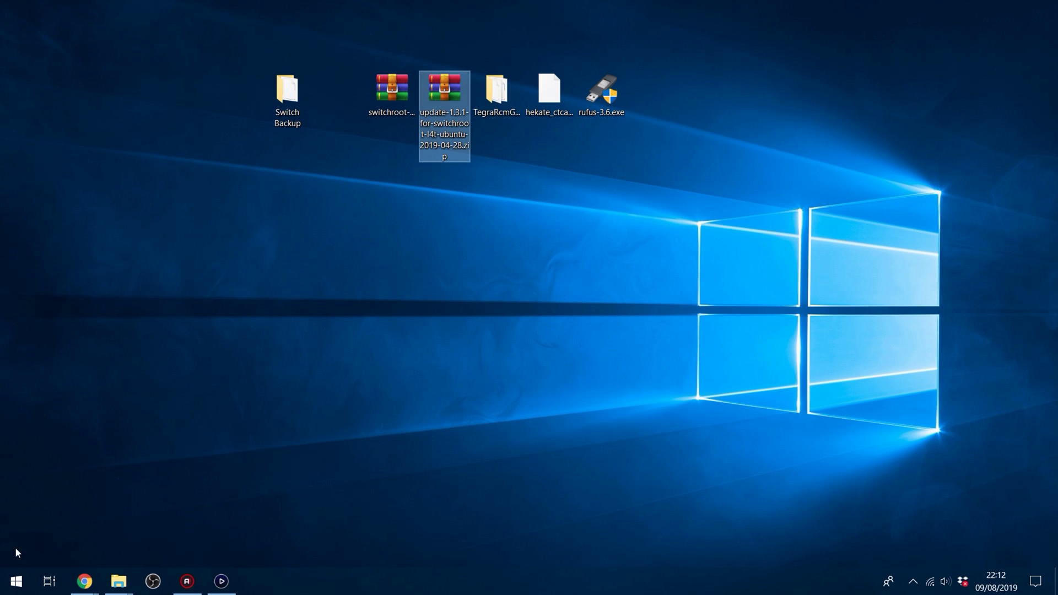
{"action": "key", "text": "super"}
{"action": "left_click", "coordinate": [256, 308]}
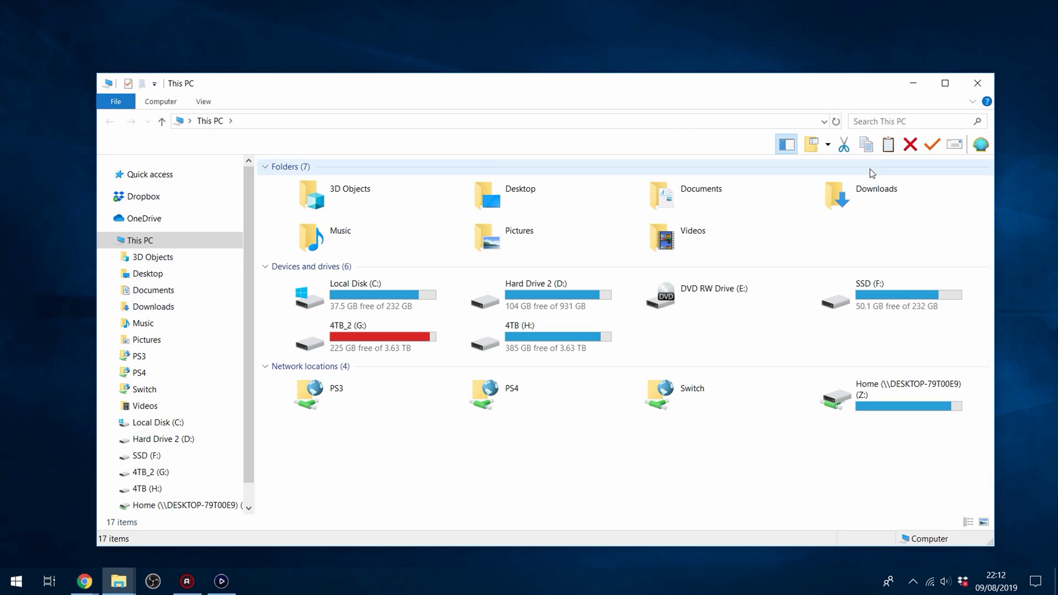
{"action": "left_click_drag", "start_coordinate": [783, 84], "coordinate": [803, 80]}
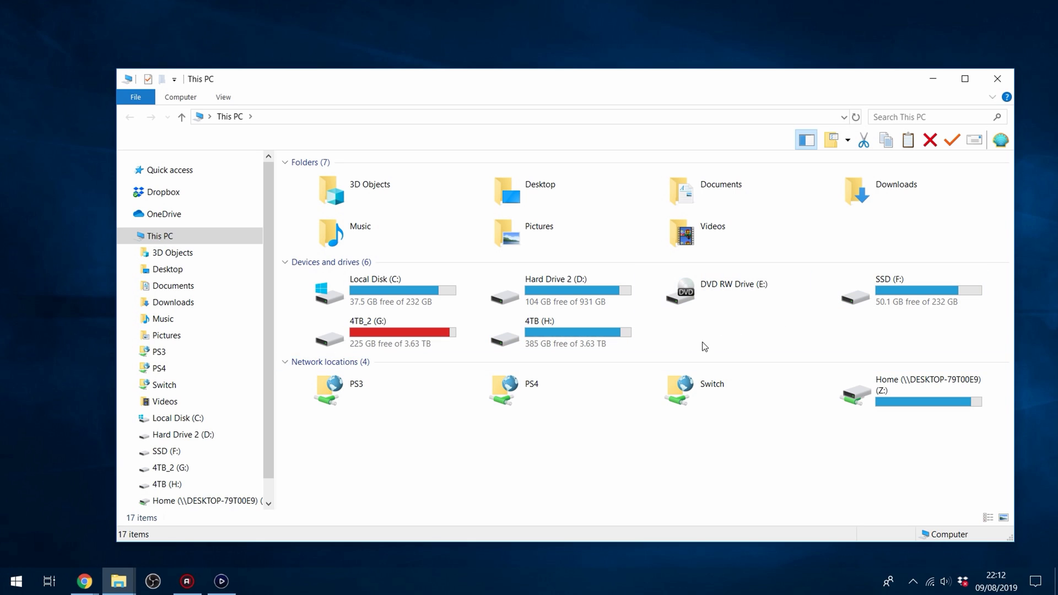
{"action": "left_click_drag", "start_coordinate": [726, 82], "coordinate": [701, 66]}
{"action": "left_click", "coordinate": [440, 86]}
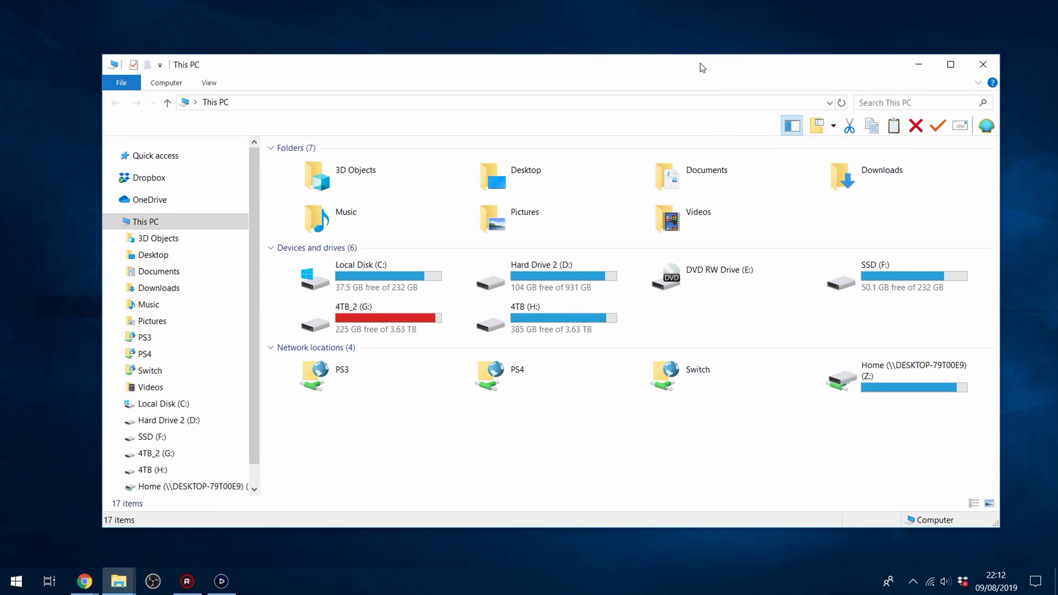
Step: Launch AOMEI Partition Assistant Standard Edition to manage the SD card's partitions
{"action": "left_click", "coordinate": [16, 582]}
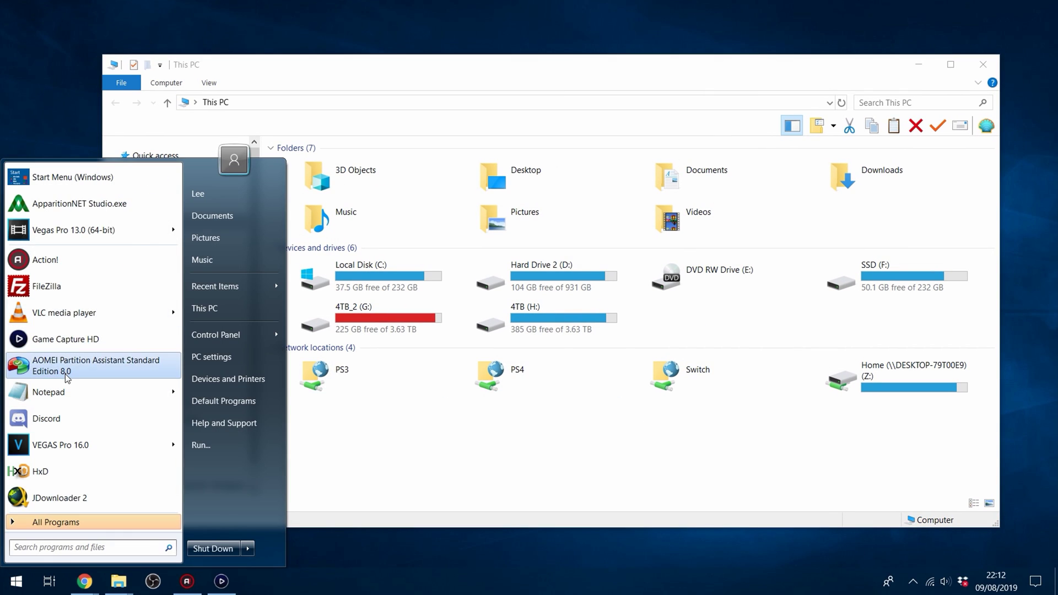
{"action": "left_click_drag", "start_coordinate": [63, 311], "coordinate": [66, 378]}
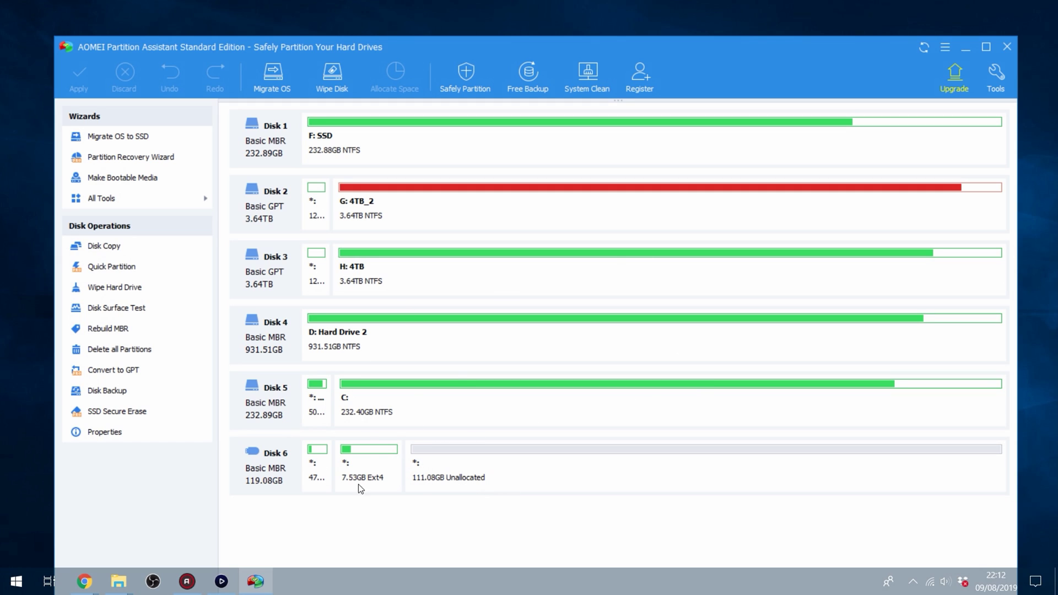
Step: Assign the drive letter I: to the small first partition on Disk 6
{"action": "left_click", "coordinate": [315, 470]}
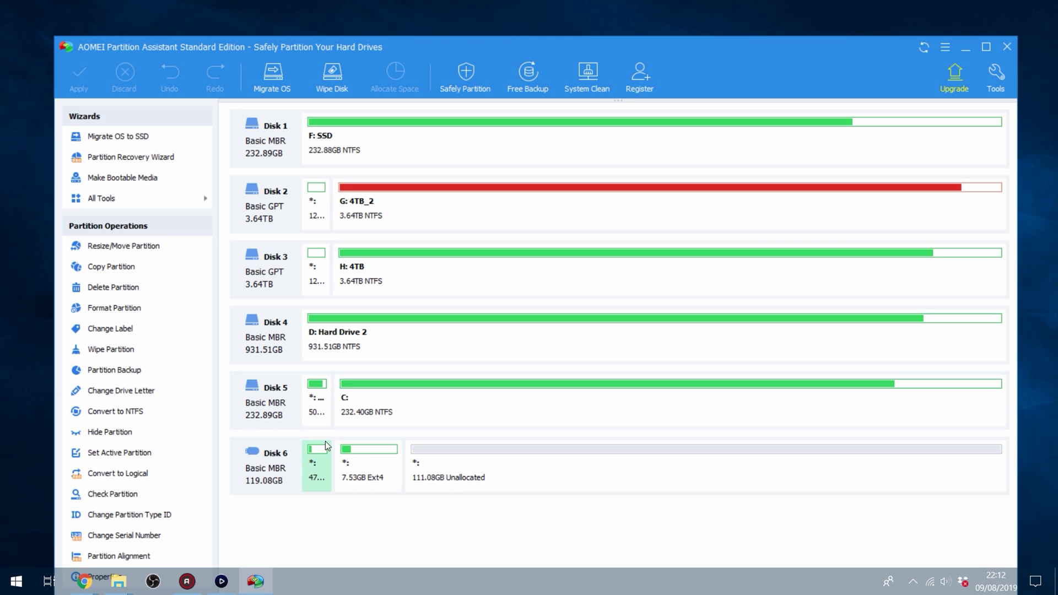
{"action": "right_click", "coordinate": [315, 467]}
{"action": "mouse_move", "coordinate": [376, 436]}
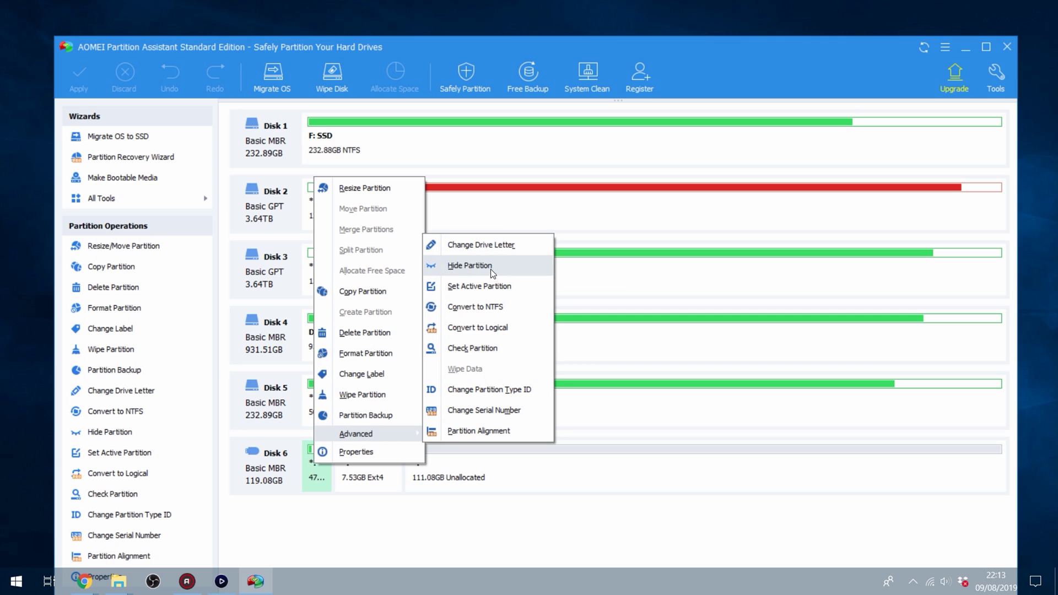
{"action": "left_click", "coordinate": [473, 243]}
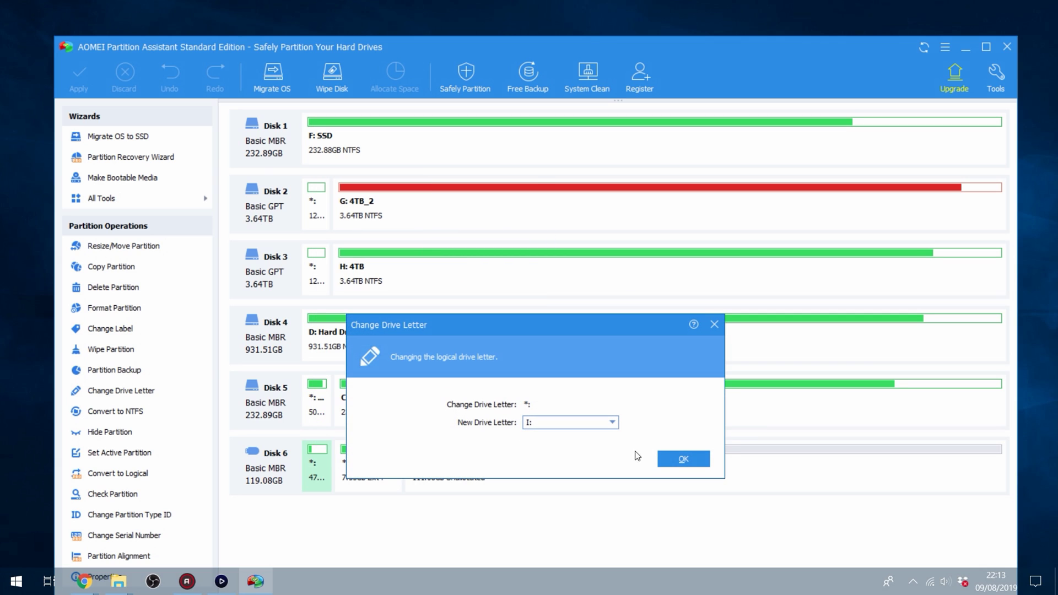
{"action": "left_click", "coordinate": [676, 462]}
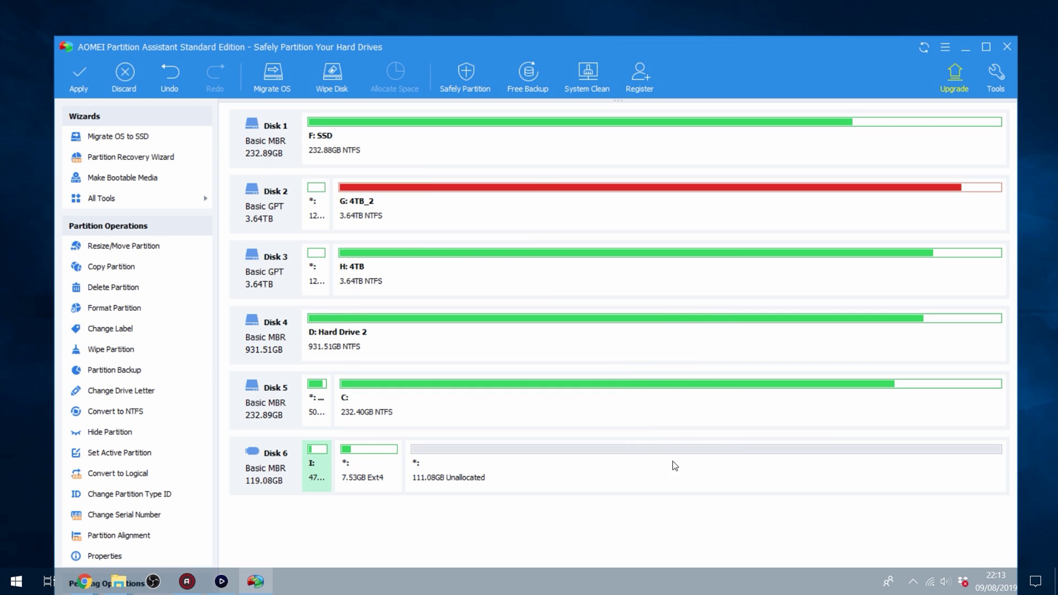
Step: Apply the pending drive letter change and close the partition manager once it finishes
{"action": "left_click", "coordinate": [79, 77]}
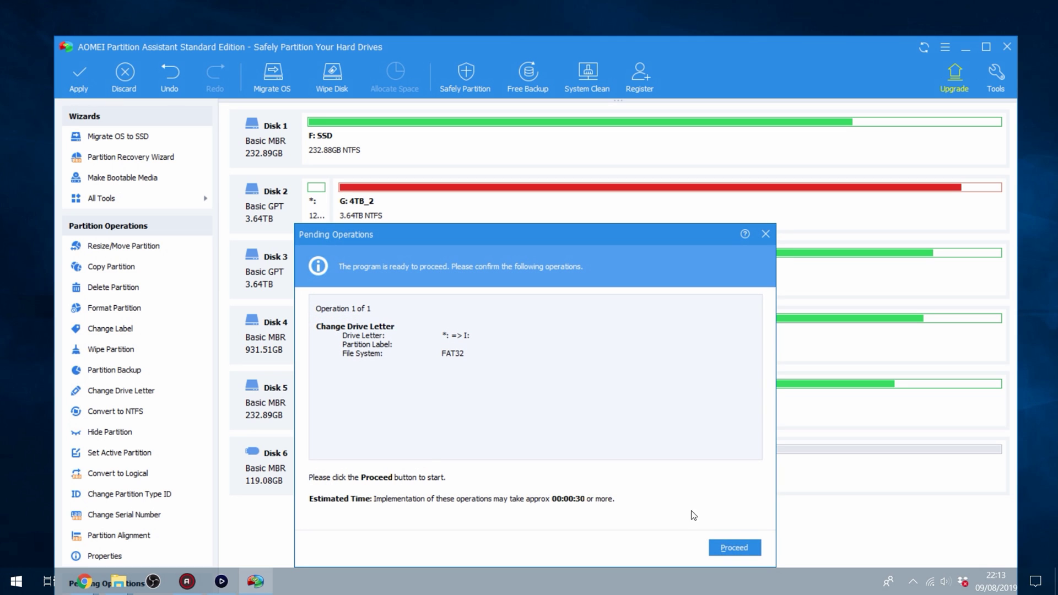
{"action": "left_click", "coordinate": [733, 546]}
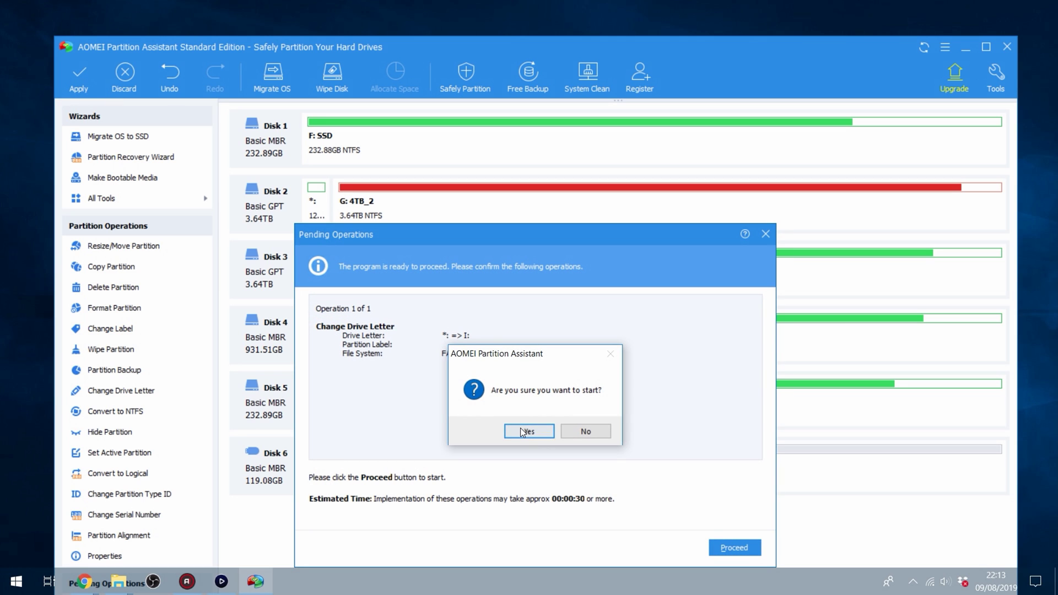
{"action": "left_click", "coordinate": [529, 432]}
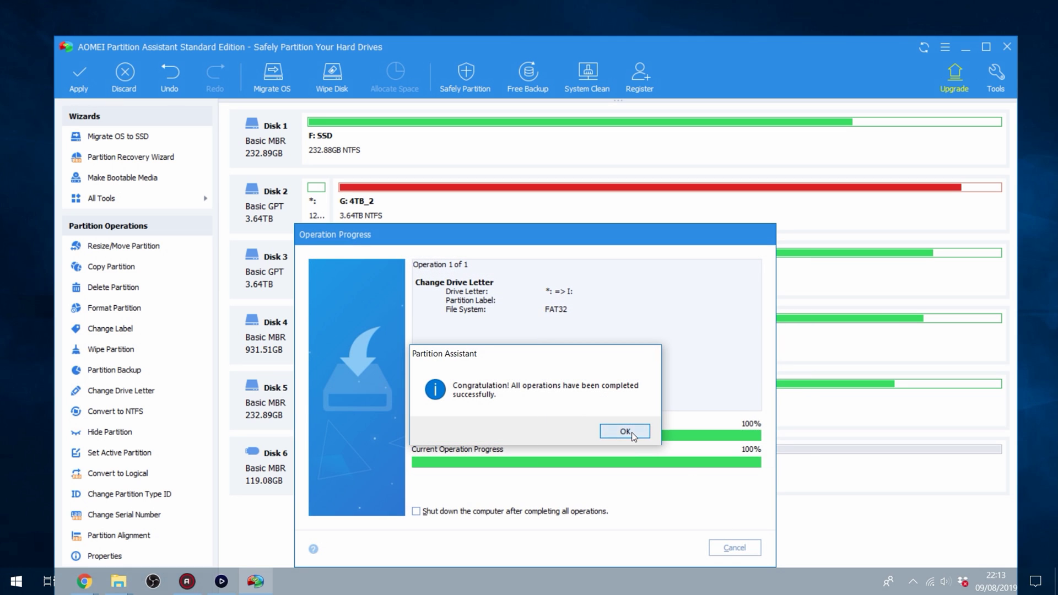
{"action": "left_click", "coordinate": [625, 432]}
{"action": "left_click", "coordinate": [1006, 49]}
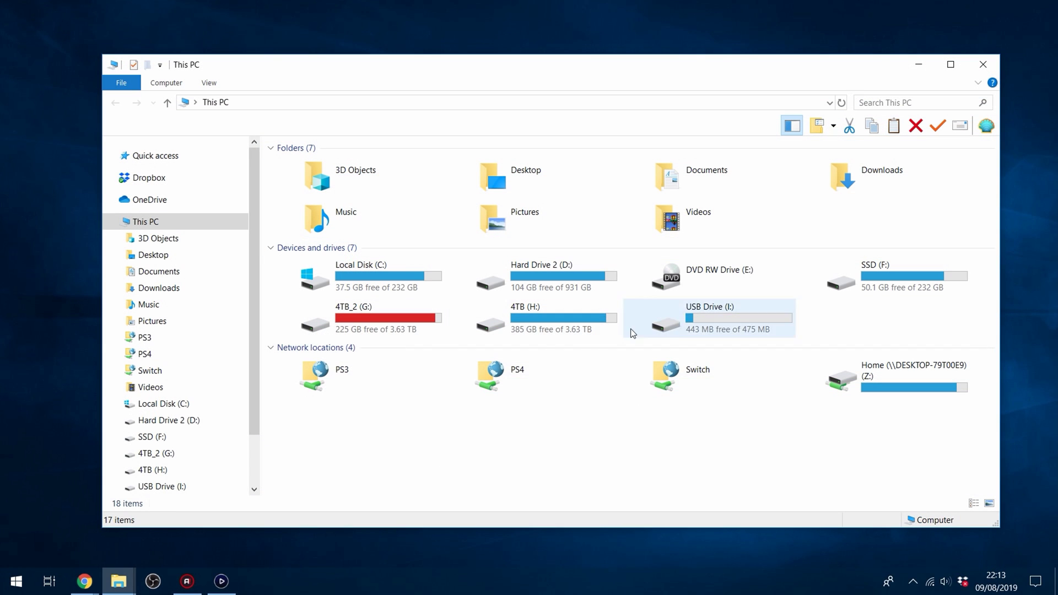
Step: Open USB Drive (I:) in File Explorer and open the update-1.3.1 archive from the desktop alongside it
{"action": "left_click", "coordinate": [717, 316]}
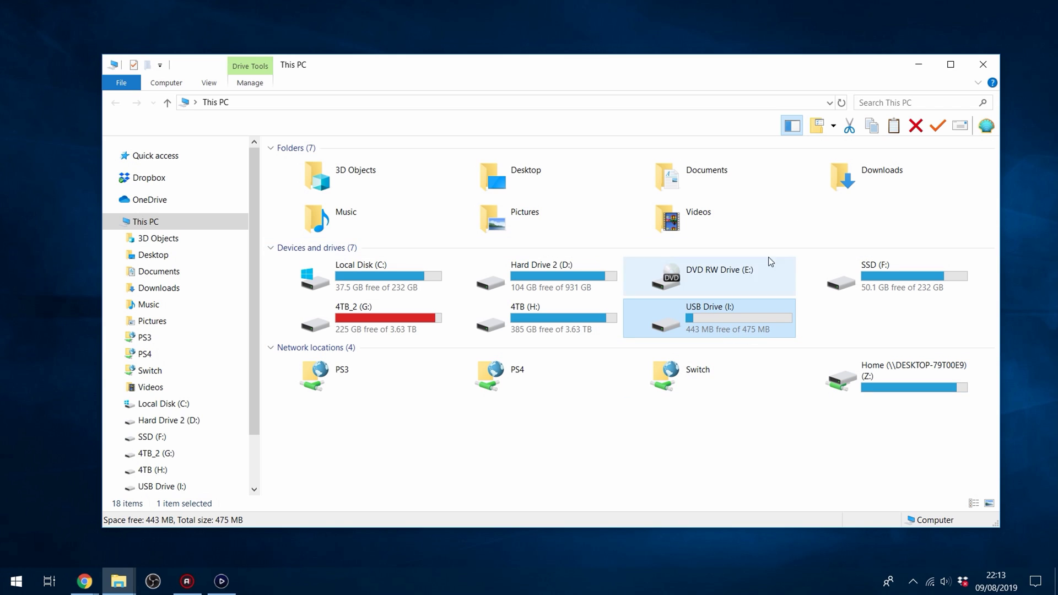
{"action": "double_click", "coordinate": [725, 319]}
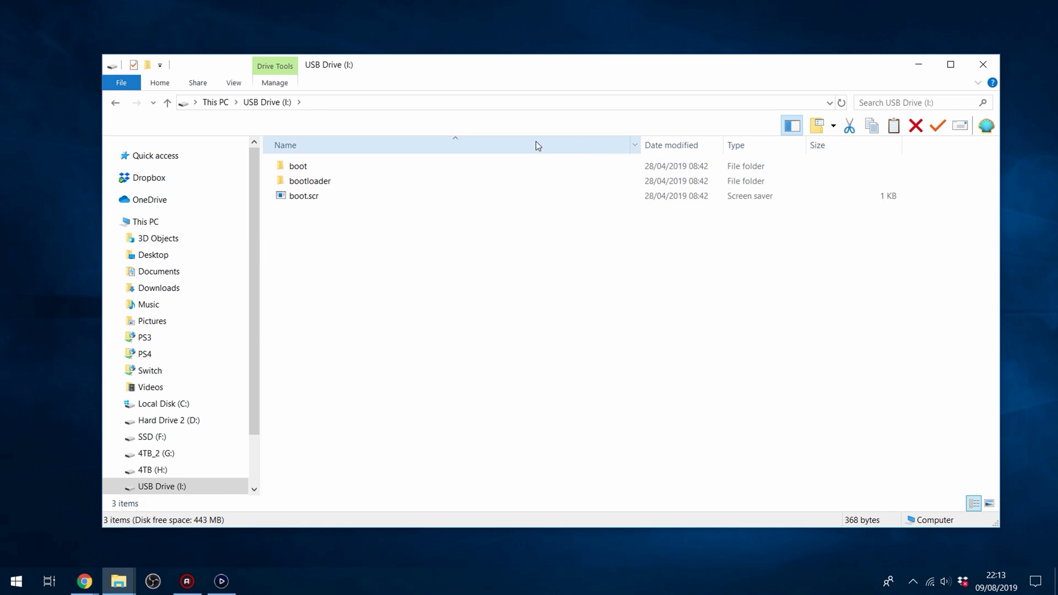
{"action": "left_click_drag", "start_coordinate": [551, 66], "coordinate": [560, 200]}
{"action": "left_click", "coordinate": [435, 95]}
{"action": "double_click", "coordinate": [435, 94]}
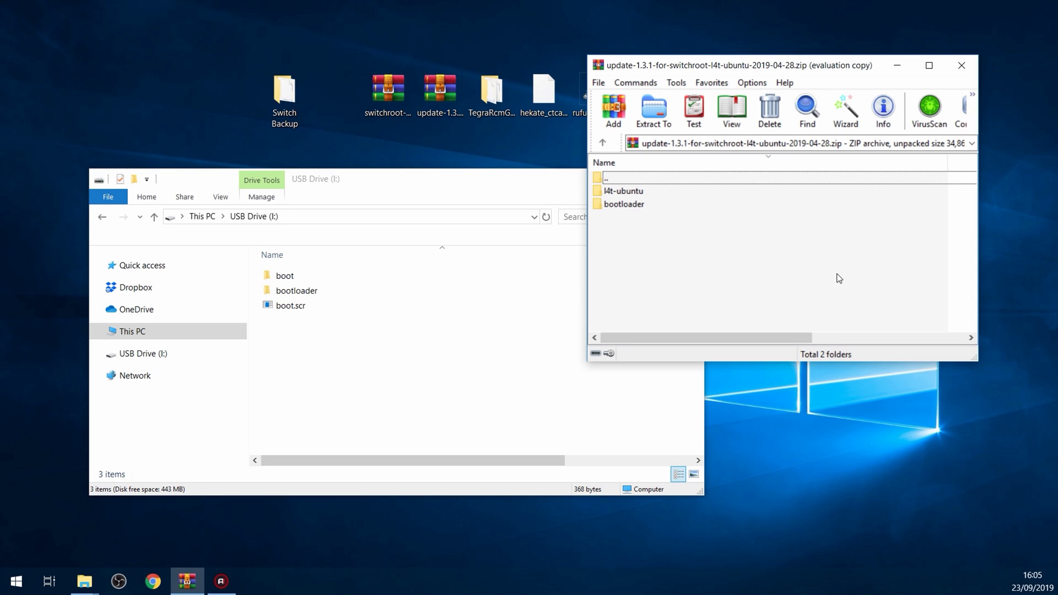
Step: Delete the boot and bootloader folders and the boot.scr file from USB Drive (I:)
{"action": "left_click_drag", "start_coordinate": [420, 326], "coordinate": [490, 172]}
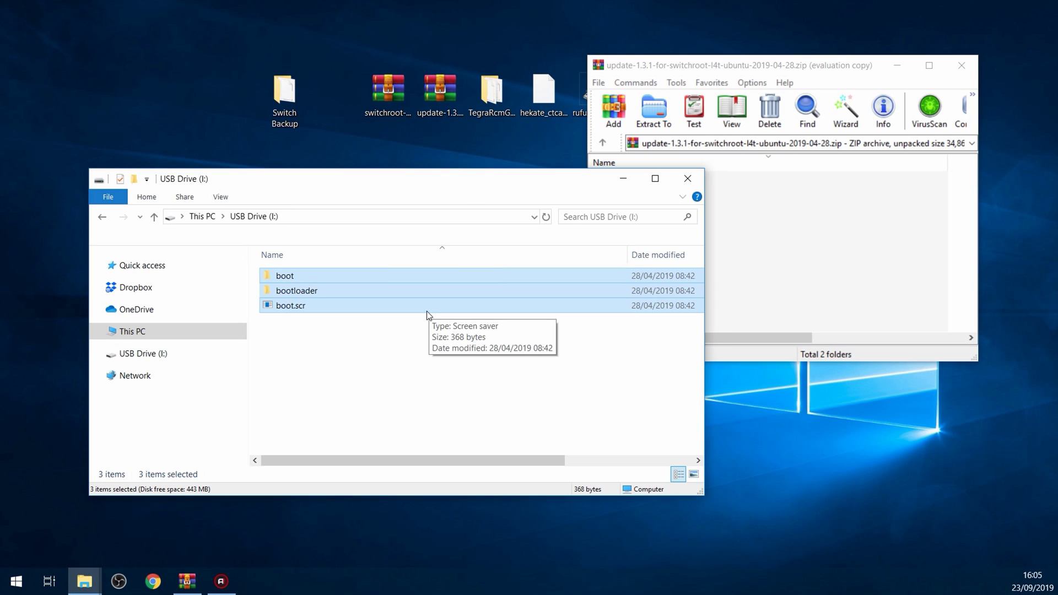
{"action": "key", "text": "Delete"}
{"action": "key", "text": "Return"}
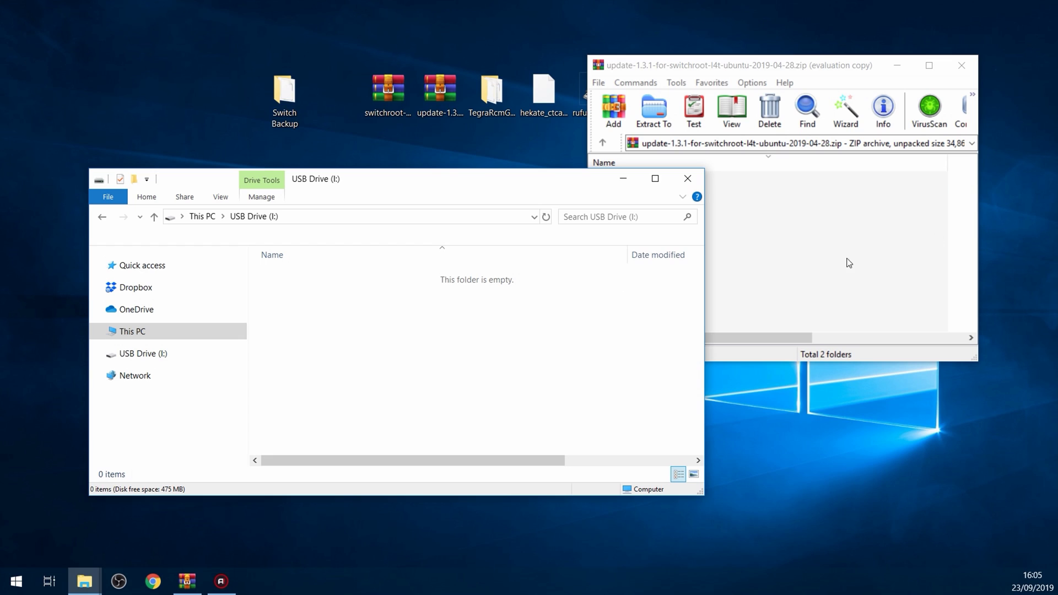
Step: Extract the l4t-ubuntu and bootloader folders from the update archive to USB Drive (I:), and close the drive's window
{"action": "left_click", "coordinate": [869, 259]}
{"action": "left_click_drag", "start_coordinate": [680, 245], "coordinate": [707, 160]}
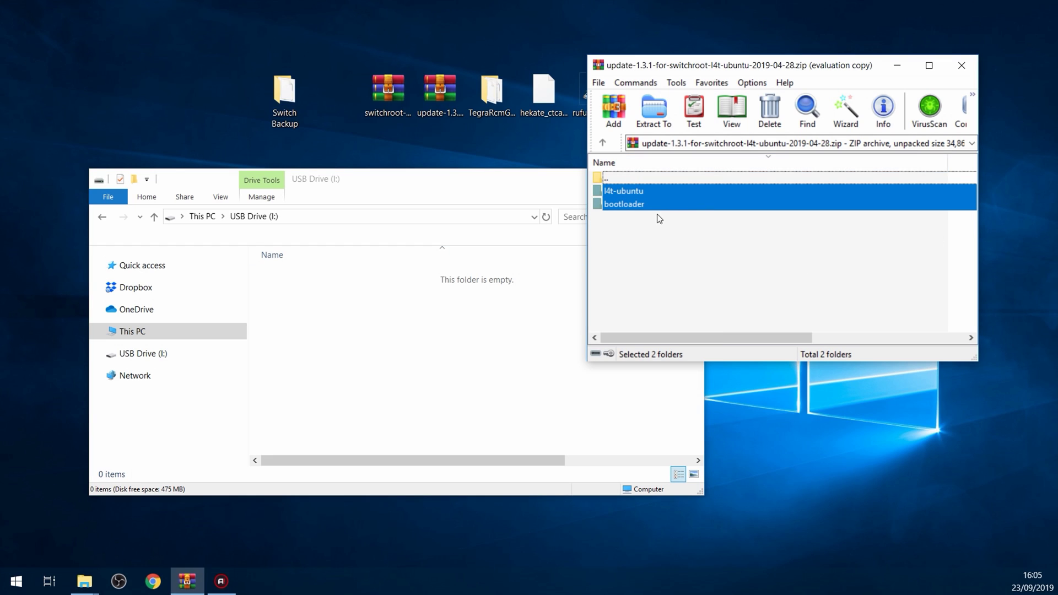
{"action": "left_click_drag", "start_coordinate": [652, 205], "coordinate": [354, 294]}
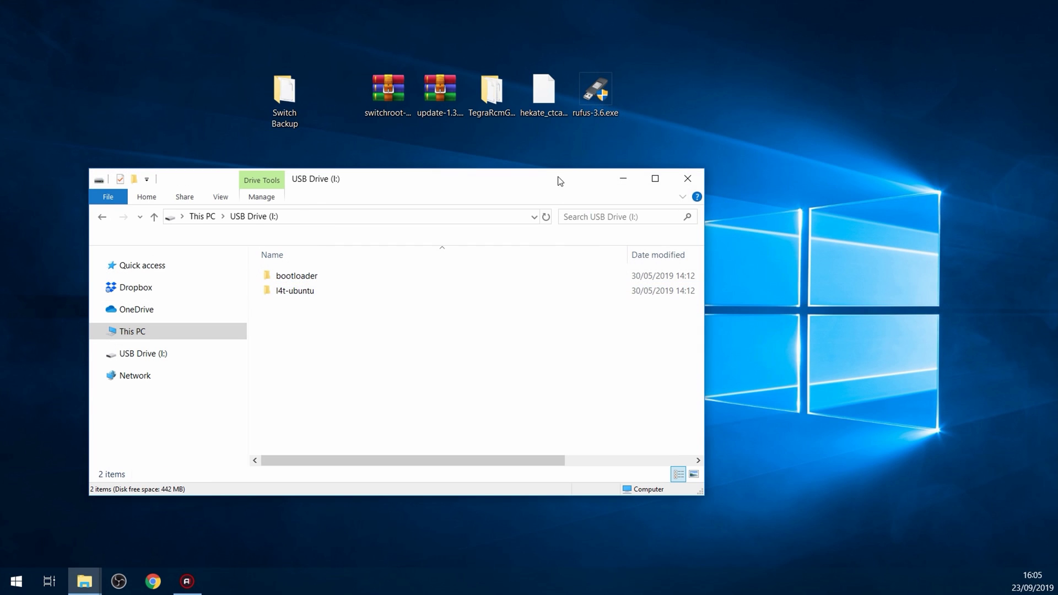
{"action": "left_click_drag", "start_coordinate": [559, 179], "coordinate": [660, 168]}
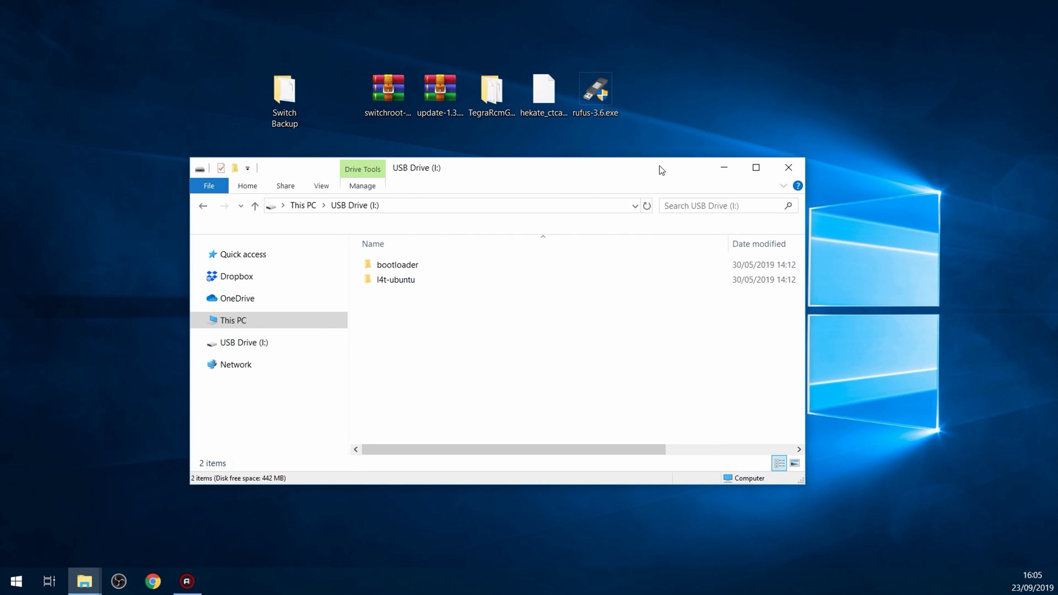
{"action": "left_click", "coordinate": [782, 168]}
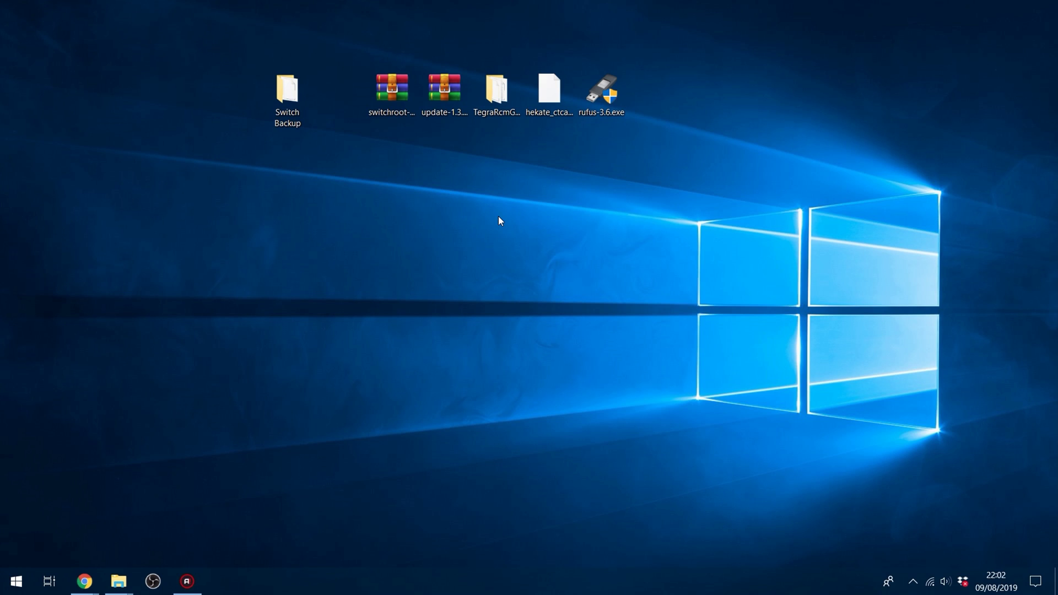
Step: Launch TegraRcmGUI.exe from the TegraRcmGUI_v2.5_portable folder on the desktop and minimize the folder window
{"action": "double_click", "coordinate": [485, 106]}
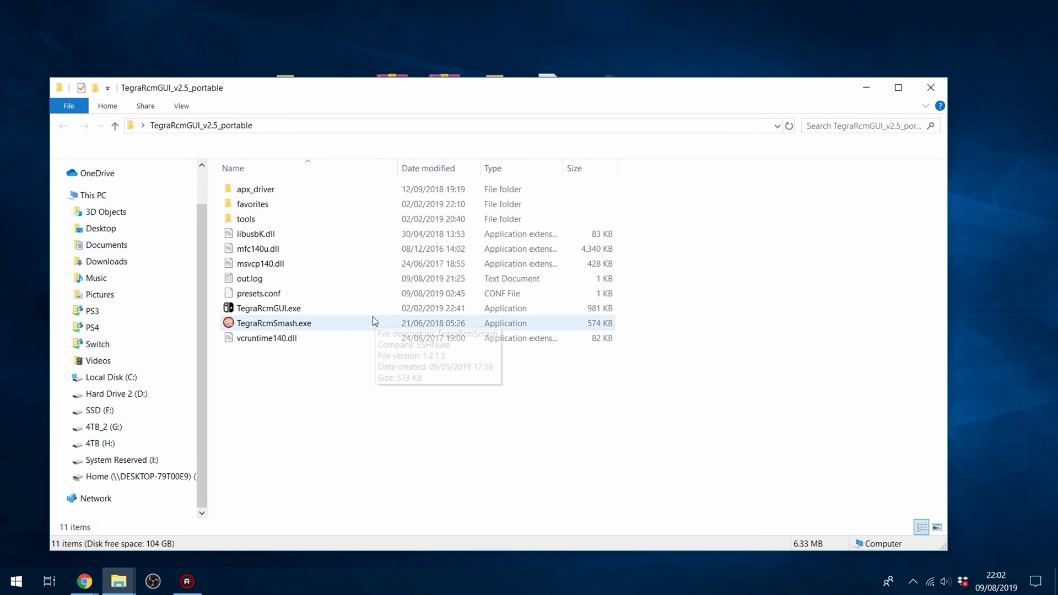
{"action": "double_click", "coordinate": [345, 312]}
{"action": "left_click", "coordinate": [866, 87]}
{"action": "left_click_drag", "start_coordinate": [535, 188], "coordinate": [540, 165]}
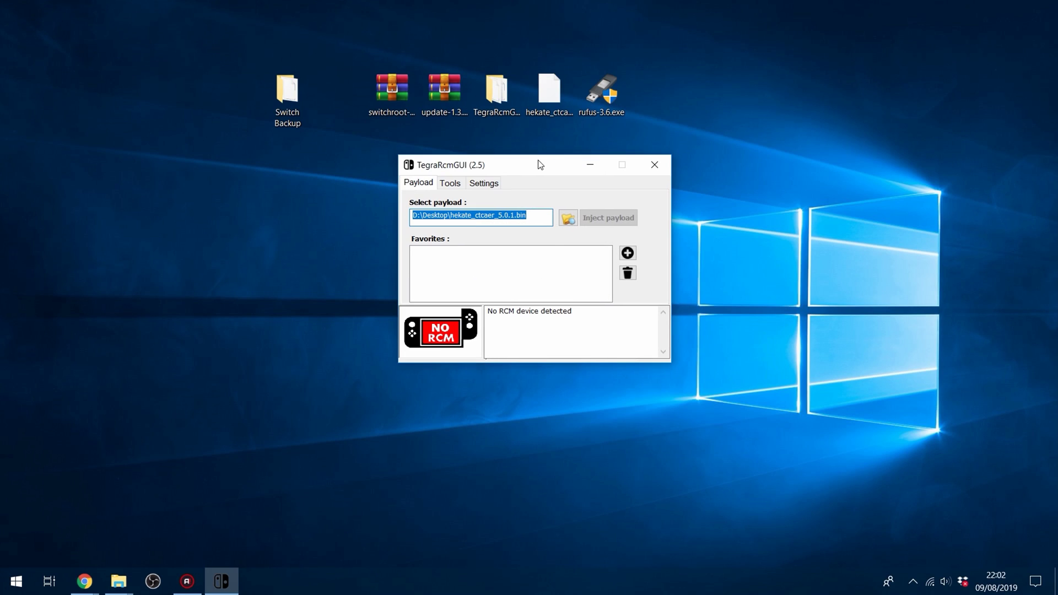
Step: Inject the payload D:\Desktop\hekate_ctcaer_5.0.1.bin into the Switch connected in RCM mode
{"action": "left_click", "coordinate": [539, 114]}
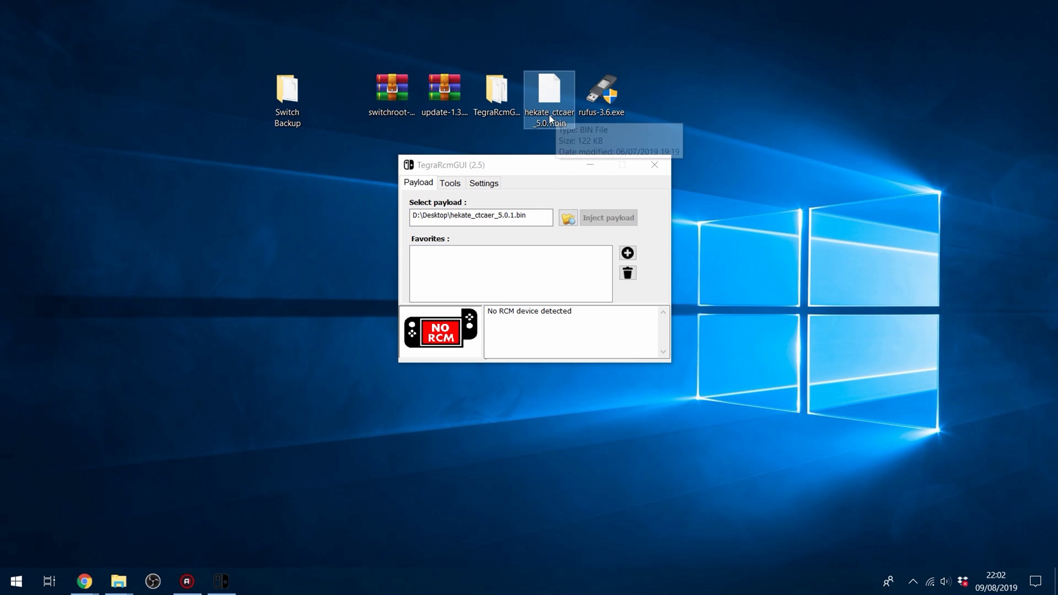
{"action": "left_click_drag", "start_coordinate": [530, 216], "coordinate": [388, 221]}
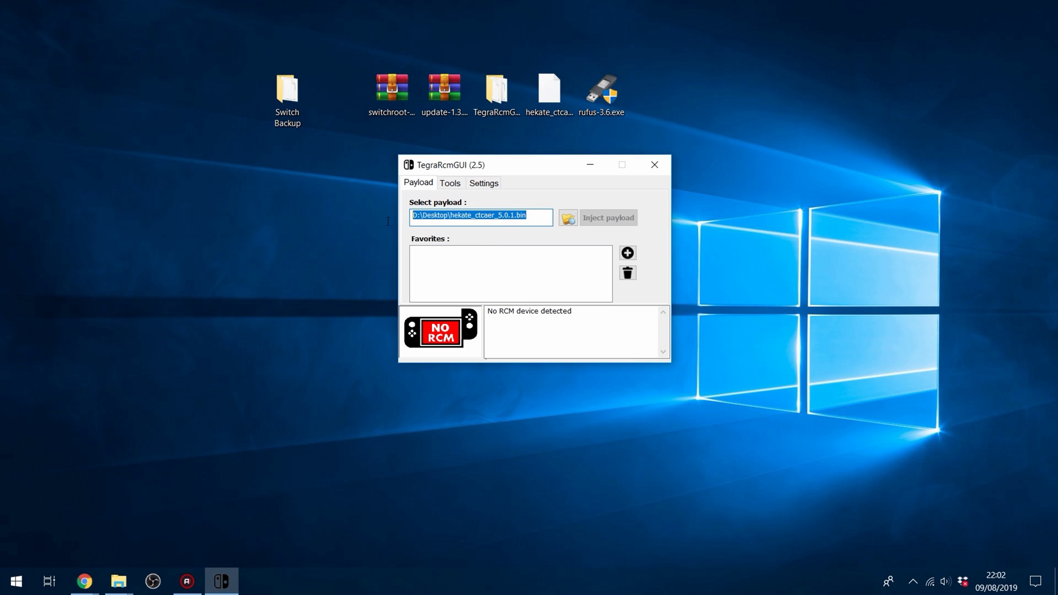
{"action": "left_click", "coordinate": [530, 217]}
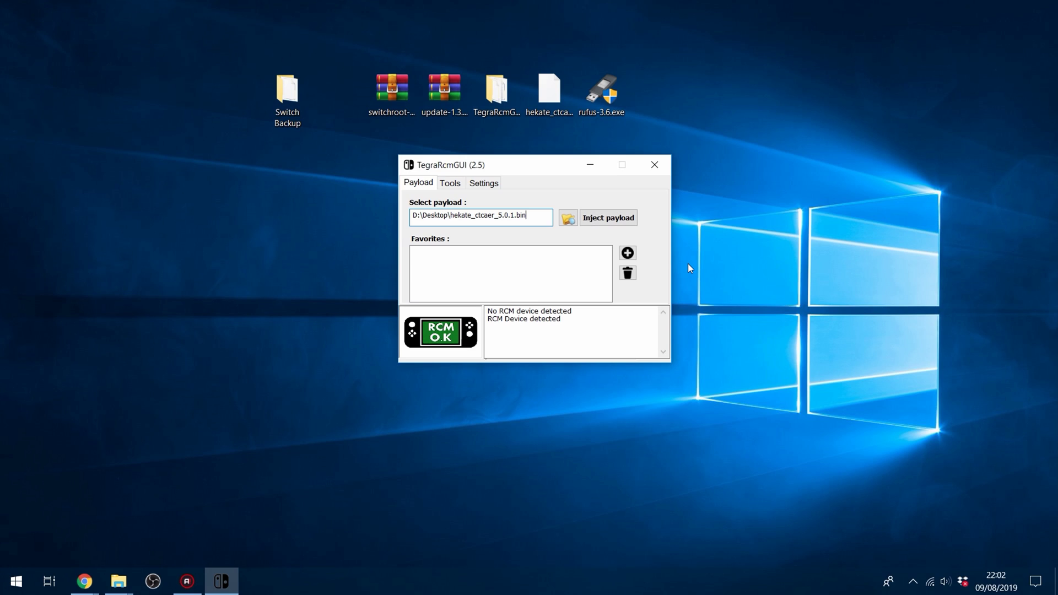
{"action": "left_click_drag", "start_coordinate": [530, 169], "coordinate": [550, 155]}
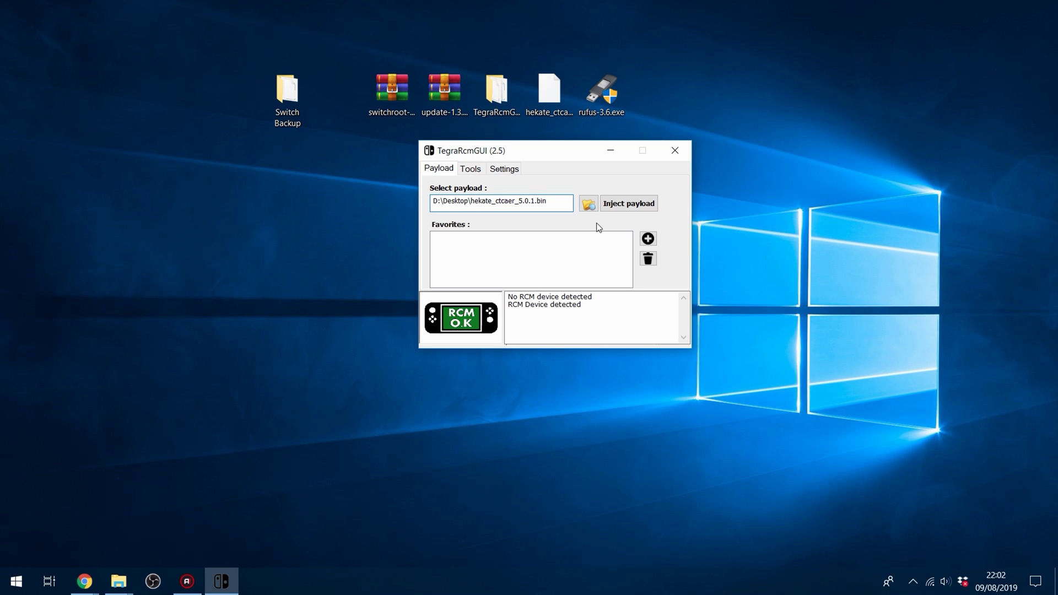
{"action": "left_click", "coordinate": [629, 208]}
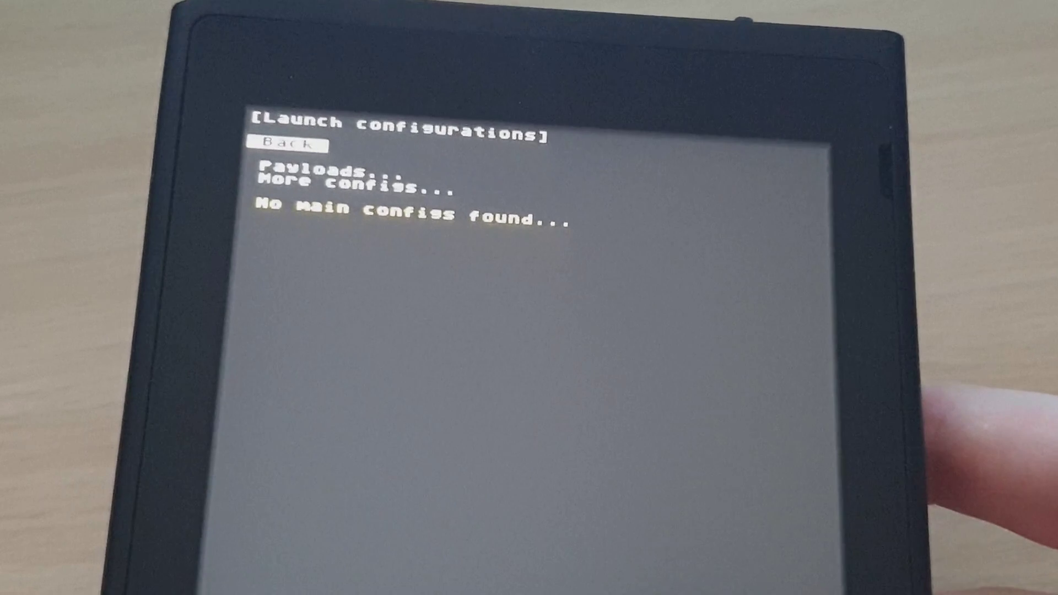
{"action": "key", "text": "Down"}
{"action": "key", "text": "Down"}
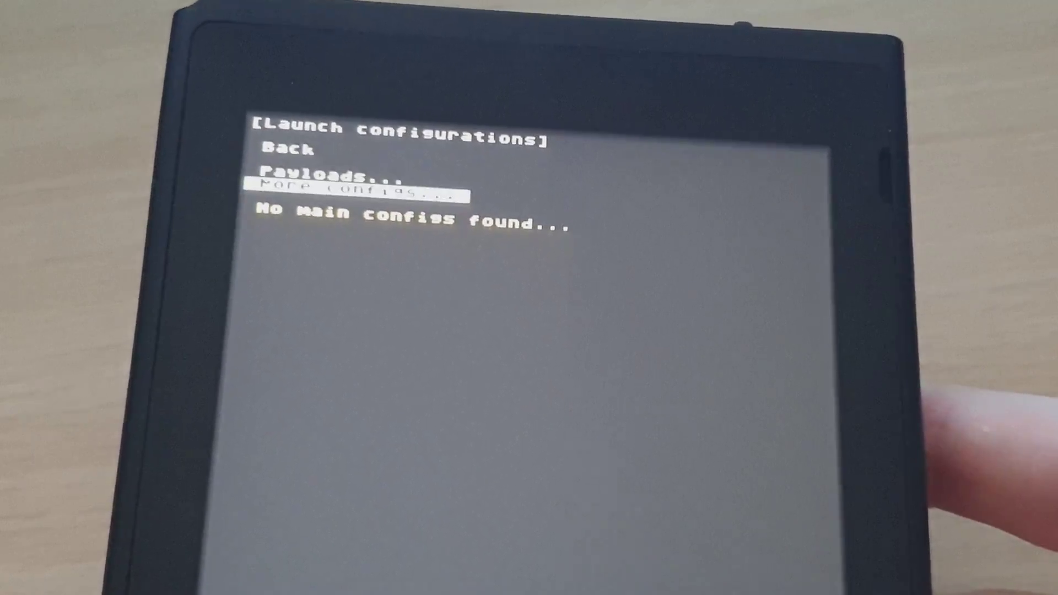
{"action": "key", "text": "Return"}
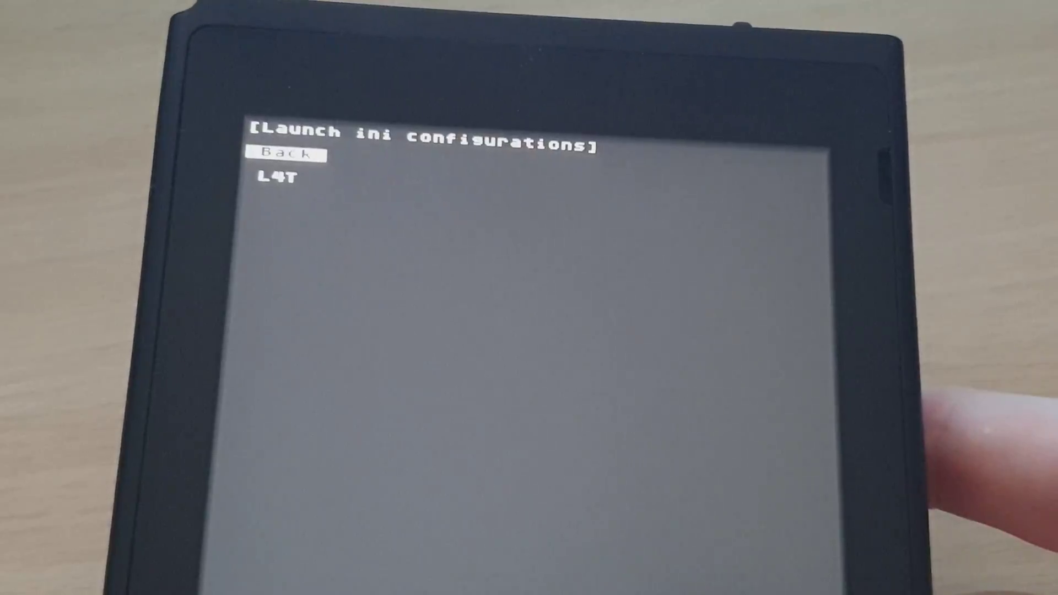
{"action": "key", "text": "Down"}
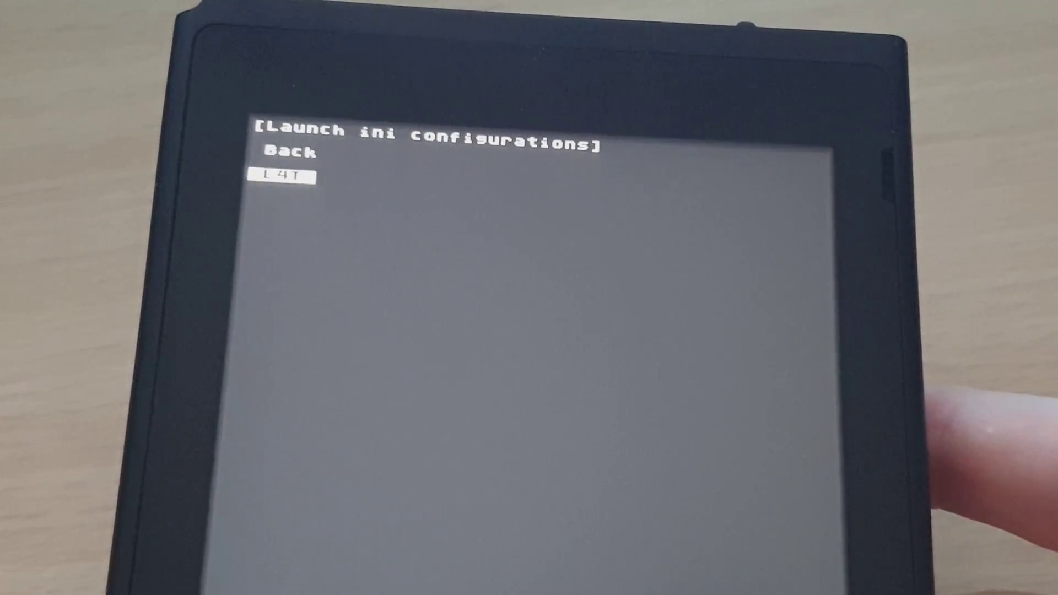
{"action": "key", "text": "Return"}
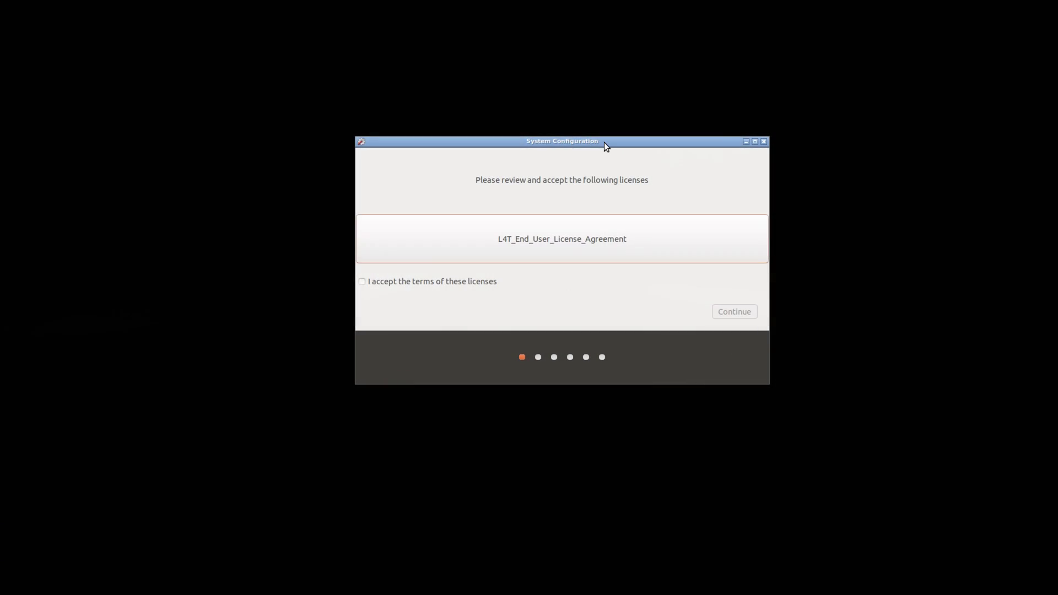
Step: Accept the L4T End User License Agreement and continue the system configuration with English as the language
{"action": "left_click_drag", "start_coordinate": [604, 143], "coordinate": [590, 138]}
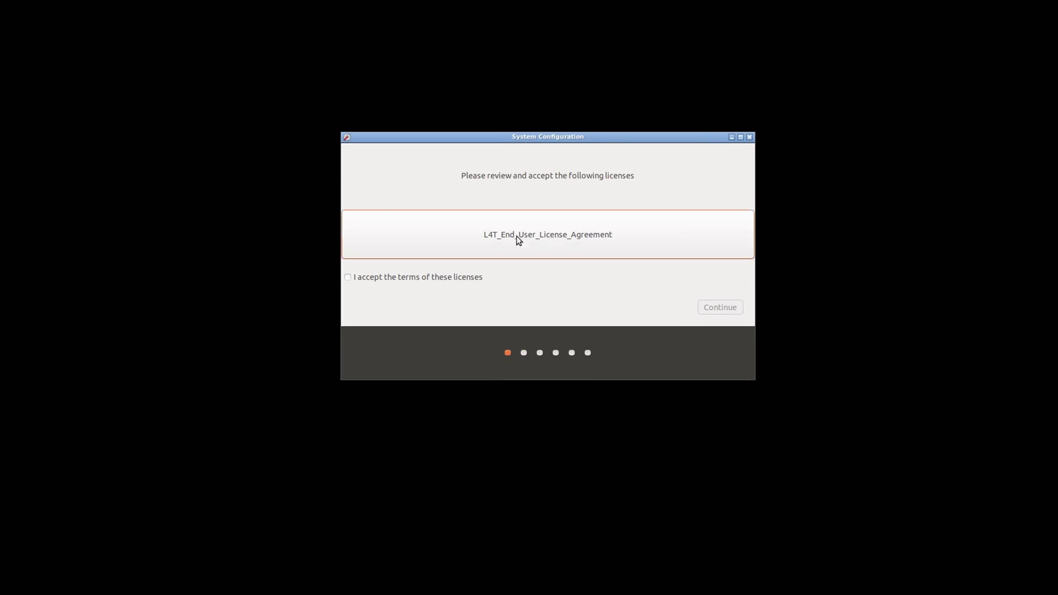
{"action": "left_click", "coordinate": [367, 279]}
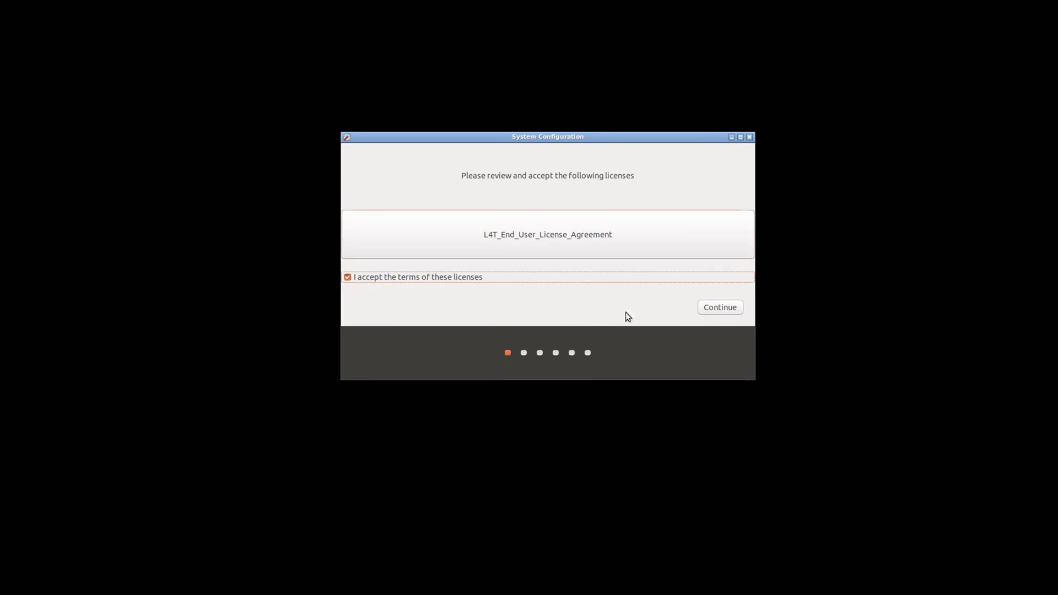
{"action": "left_click", "coordinate": [717, 306]}
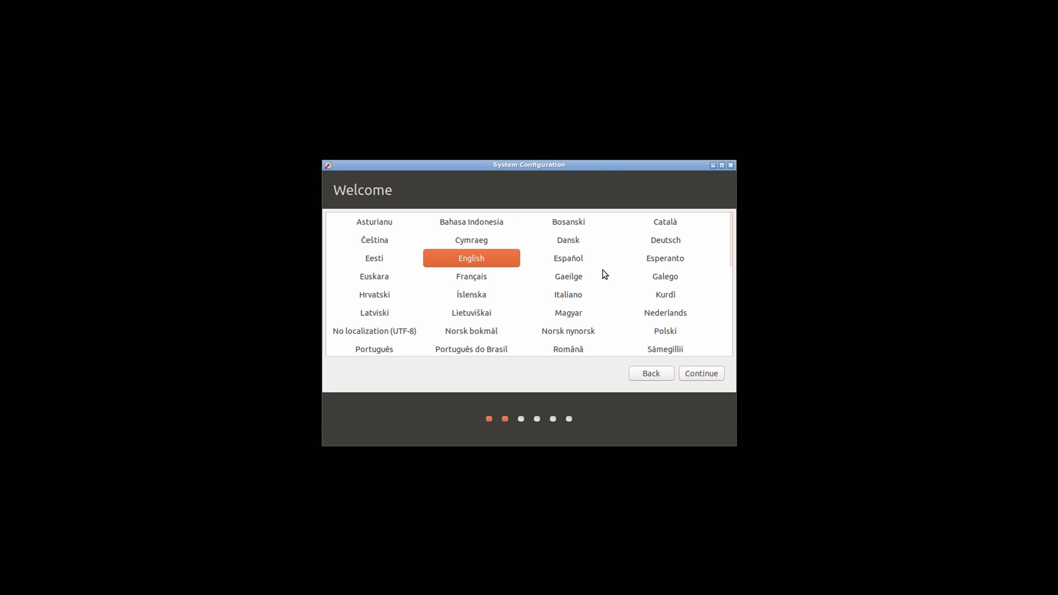
{"action": "left_click_drag", "start_coordinate": [565, 164], "coordinate": [563, 127]}
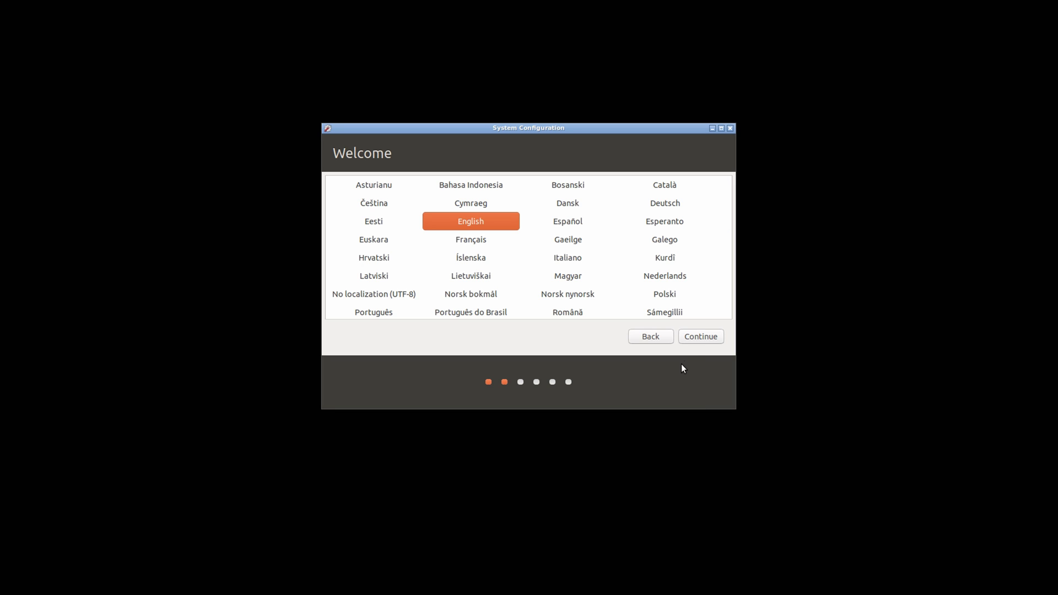
{"action": "left_click", "coordinate": [702, 335]}
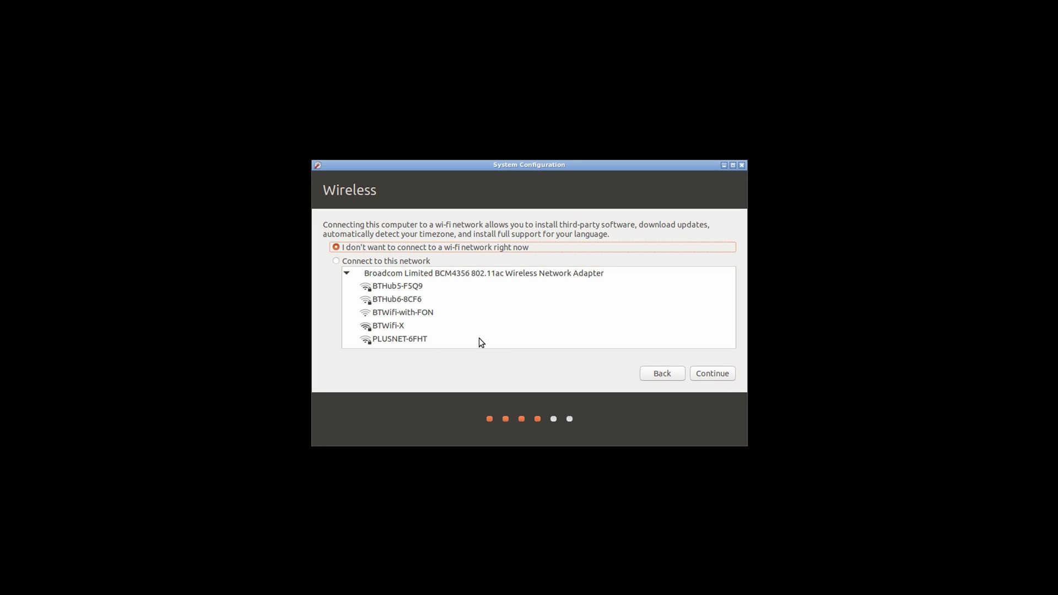
Step: Connect to the PLUSNET-6FHT wireless network, entering the Wi-Fi password
{"action": "left_click", "coordinate": [423, 337]}
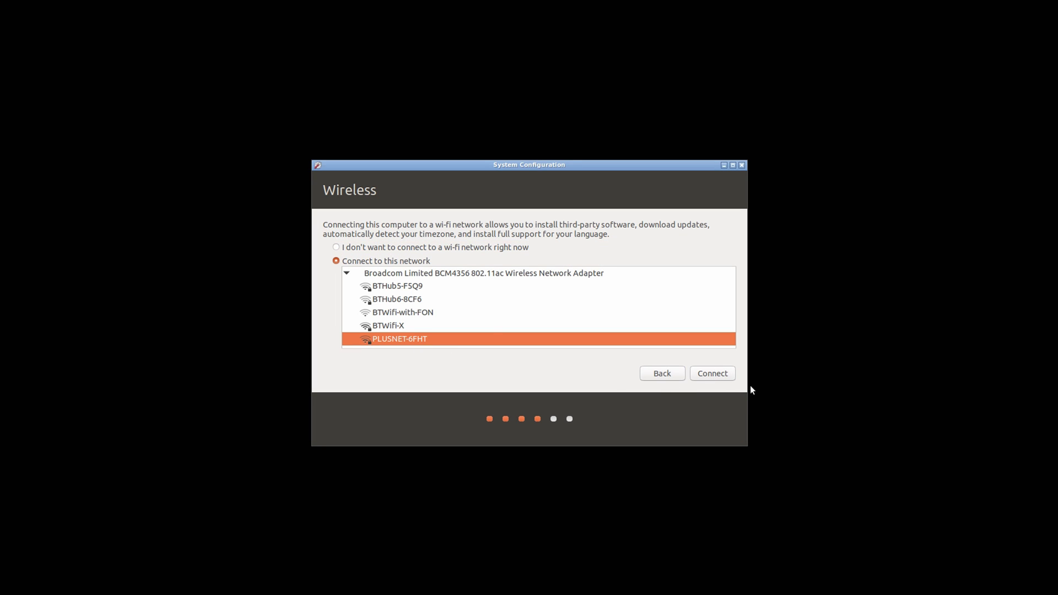
{"action": "left_click", "coordinate": [721, 377]}
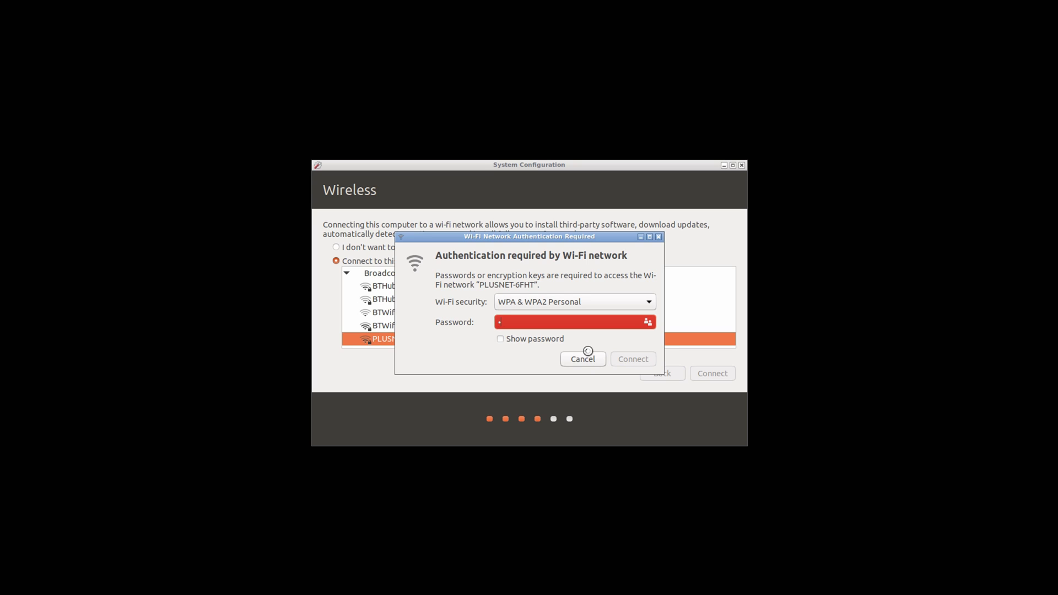
{"action": "type", "text": "••••••••"}
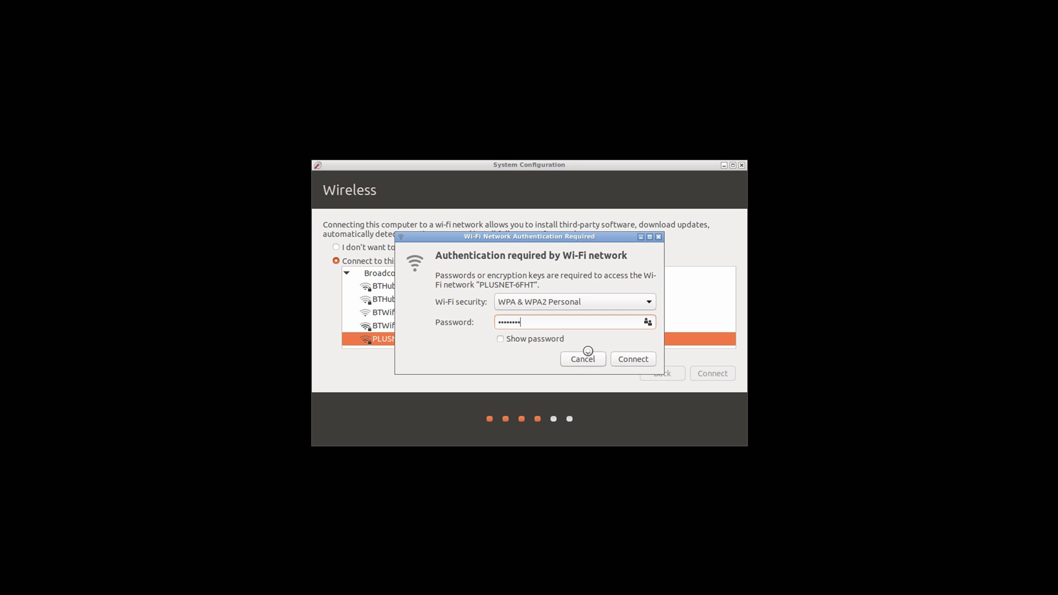
{"action": "type", "text": "••"}
{"action": "left_click", "coordinate": [632, 360]}
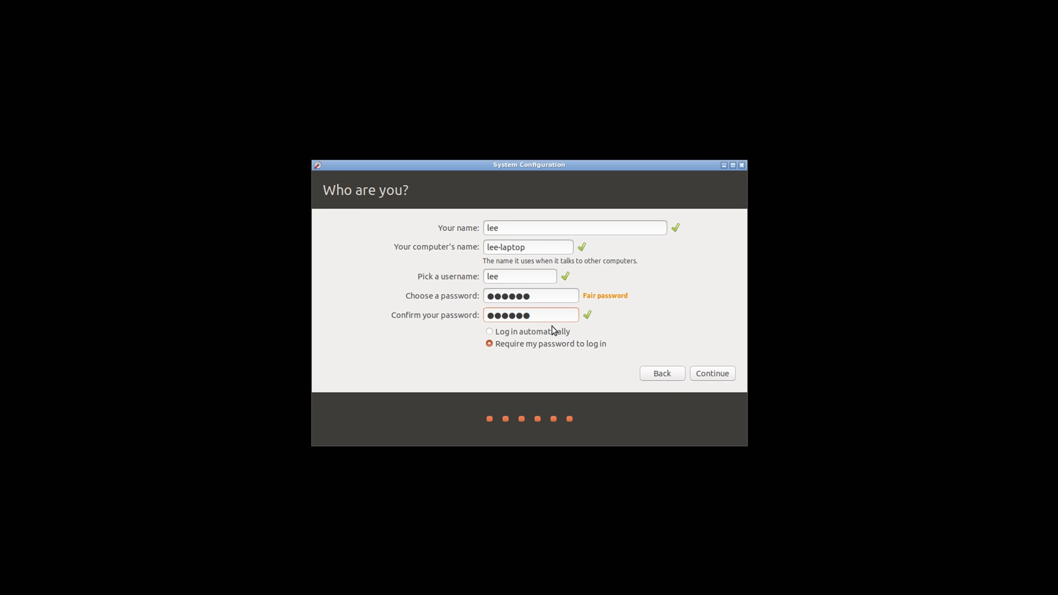
Step: Set the new account to log in automatically, continue the system configuration, and expand the progress details
{"action": "left_click", "coordinate": [553, 332]}
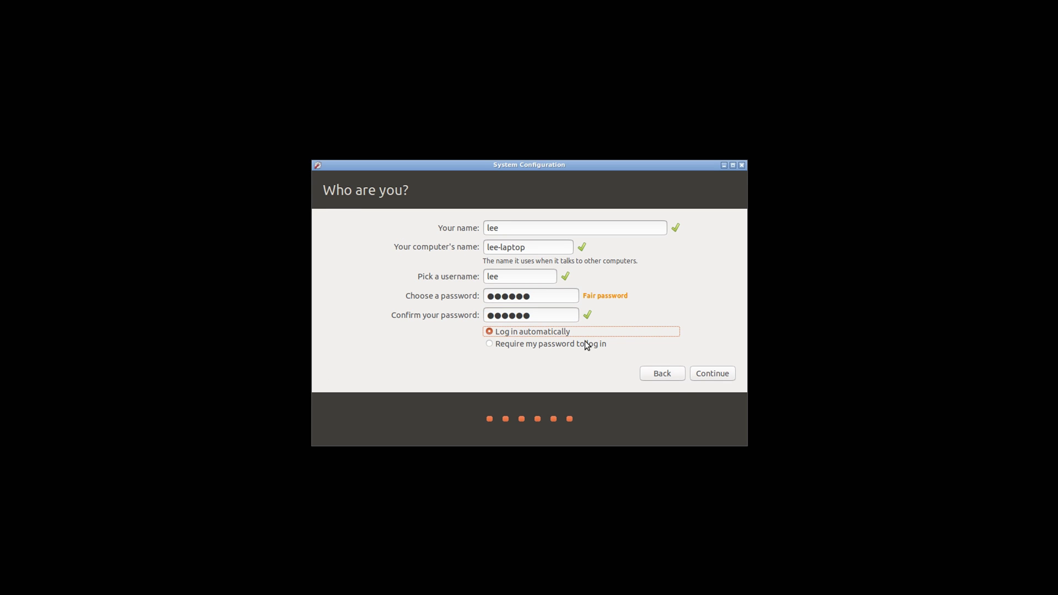
{"action": "left_click", "coordinate": [713, 373]}
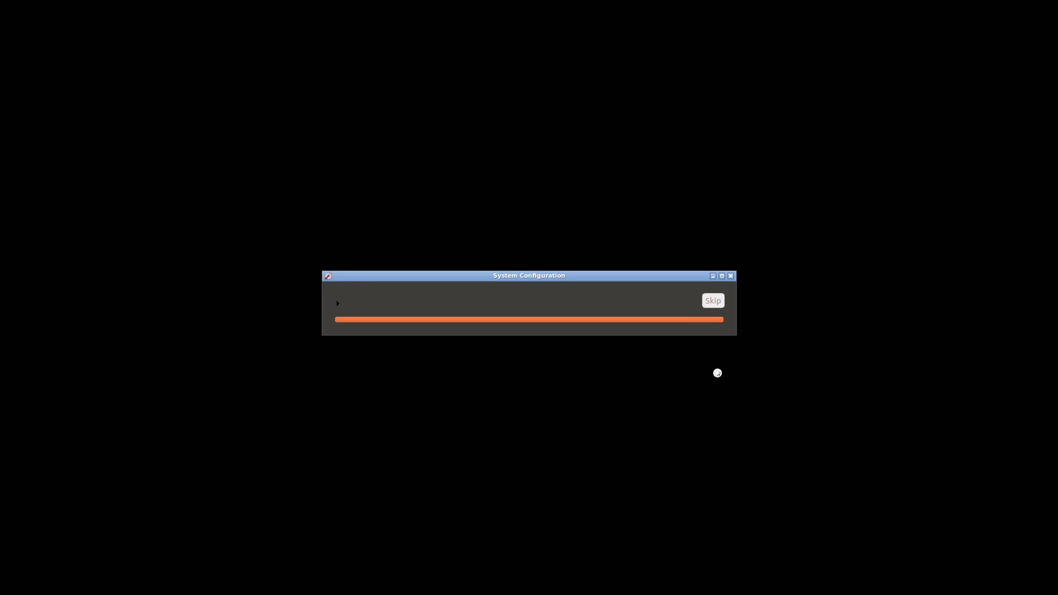
{"action": "left_click", "coordinate": [341, 302]}
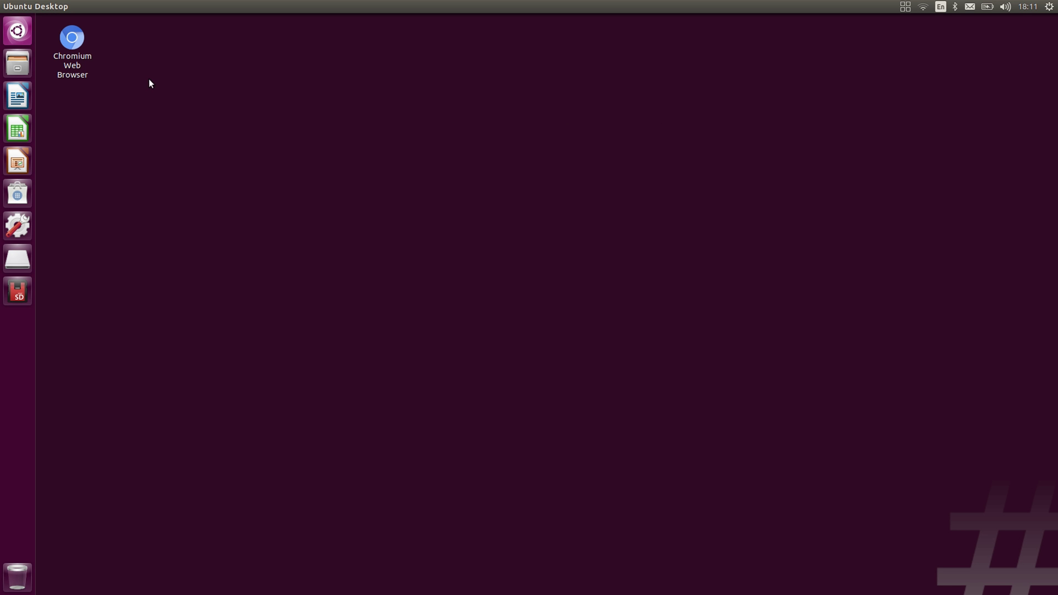
Step: Check the Computer volume's available storage under Other Locations in the file manager, and close the window
{"action": "left_click", "coordinate": [19, 64]}
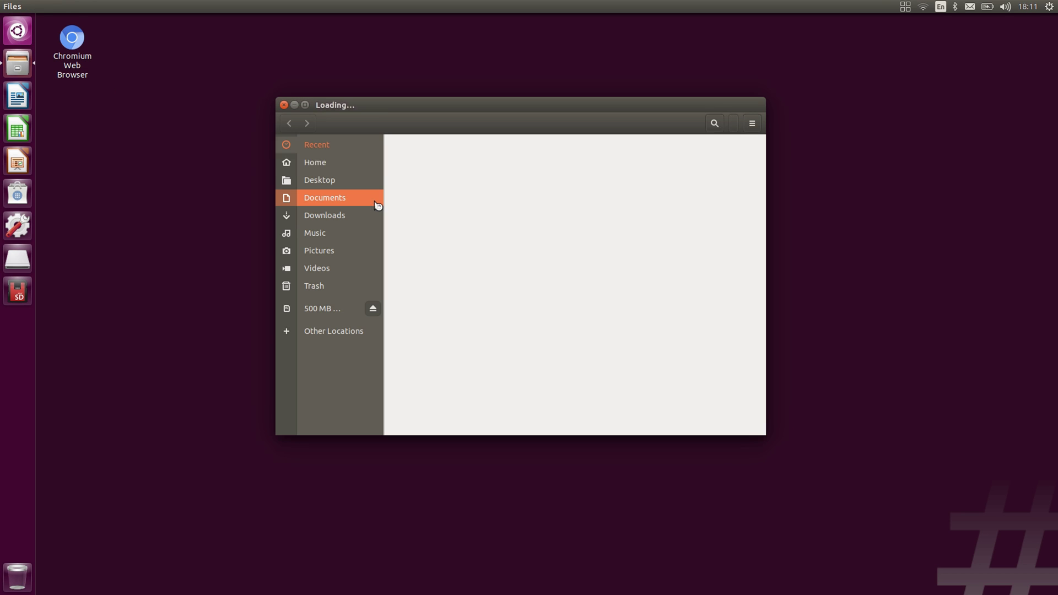
{"action": "left_click", "coordinate": [336, 334]}
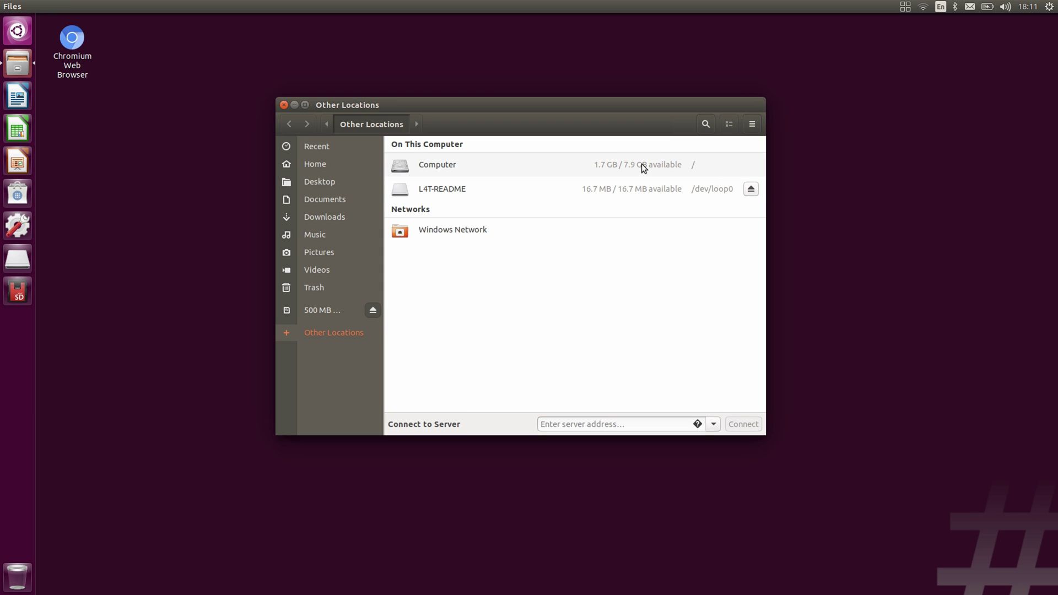
{"action": "left_click_drag", "start_coordinate": [608, 105], "coordinate": [615, 105]}
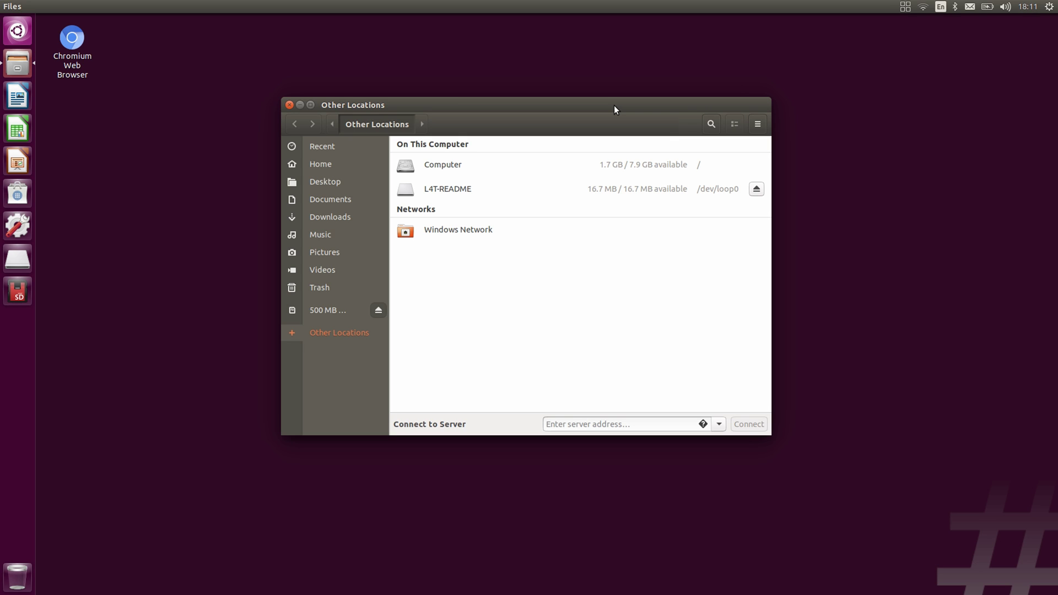
{"action": "left_click_drag", "start_coordinate": [614, 106], "coordinate": [642, 102]}
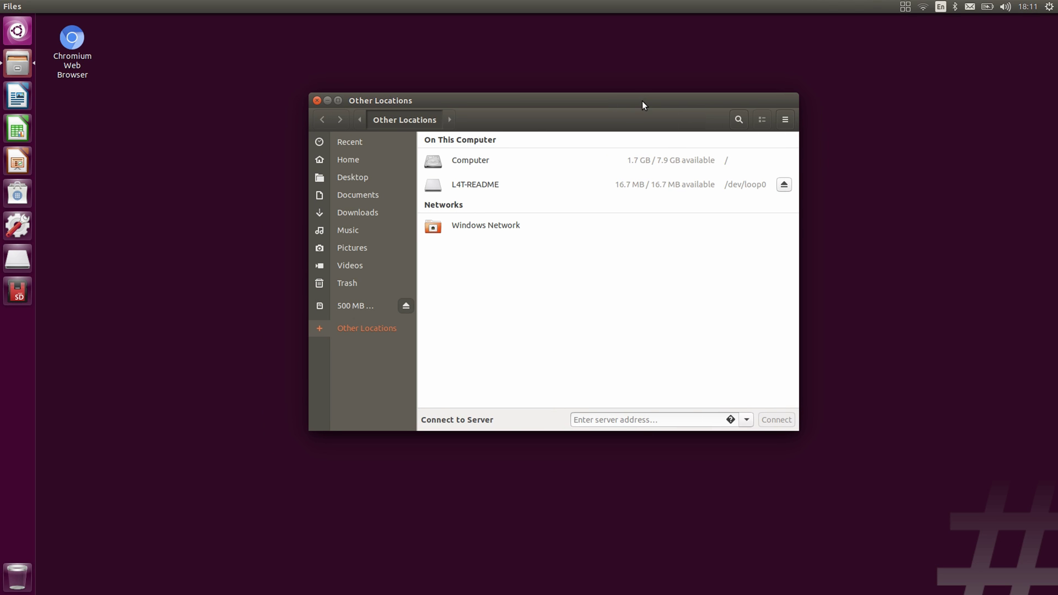
{"action": "left_click", "coordinate": [318, 100]}
Step: Search the computer for "disks" and launch the Disks utility, moving its window slightly
{"action": "left_click", "coordinate": [18, 32]}
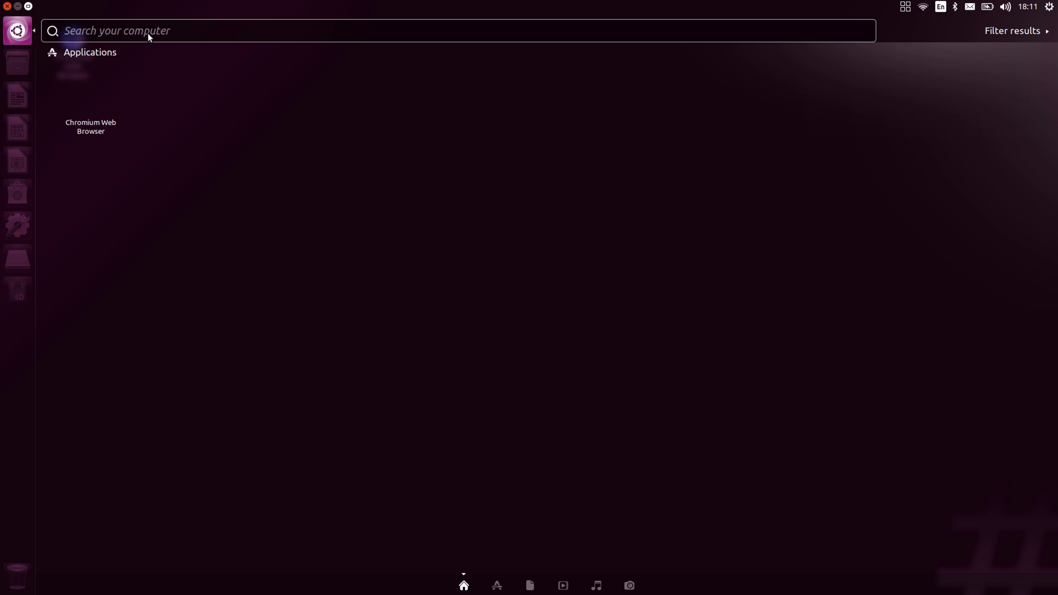
{"action": "type", "text": "disks"}
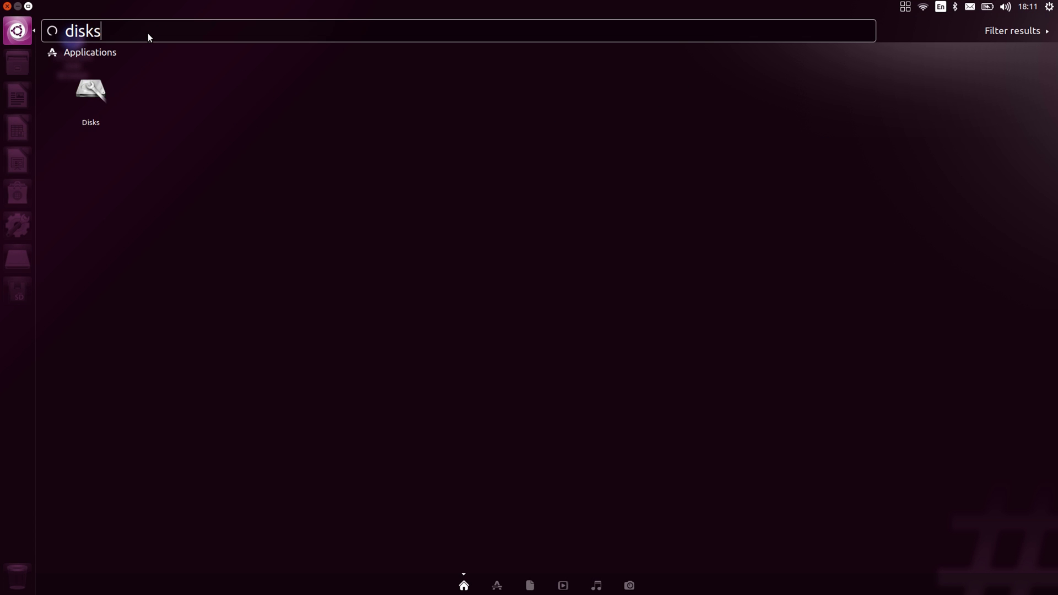
{"action": "left_click", "coordinate": [89, 114]}
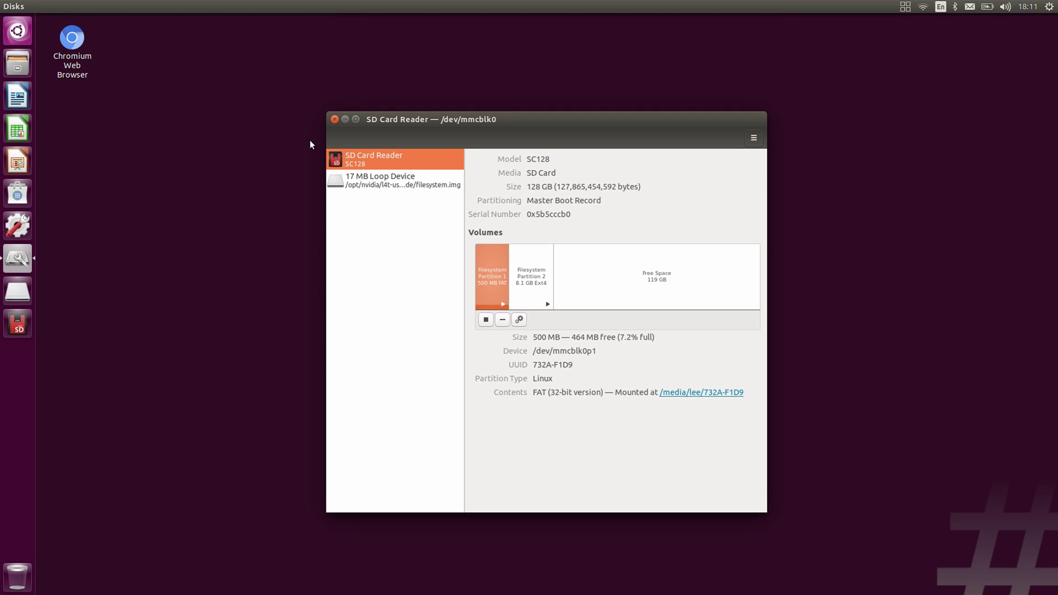
{"action": "left_click_drag", "start_coordinate": [518, 111], "coordinate": [461, 103]}
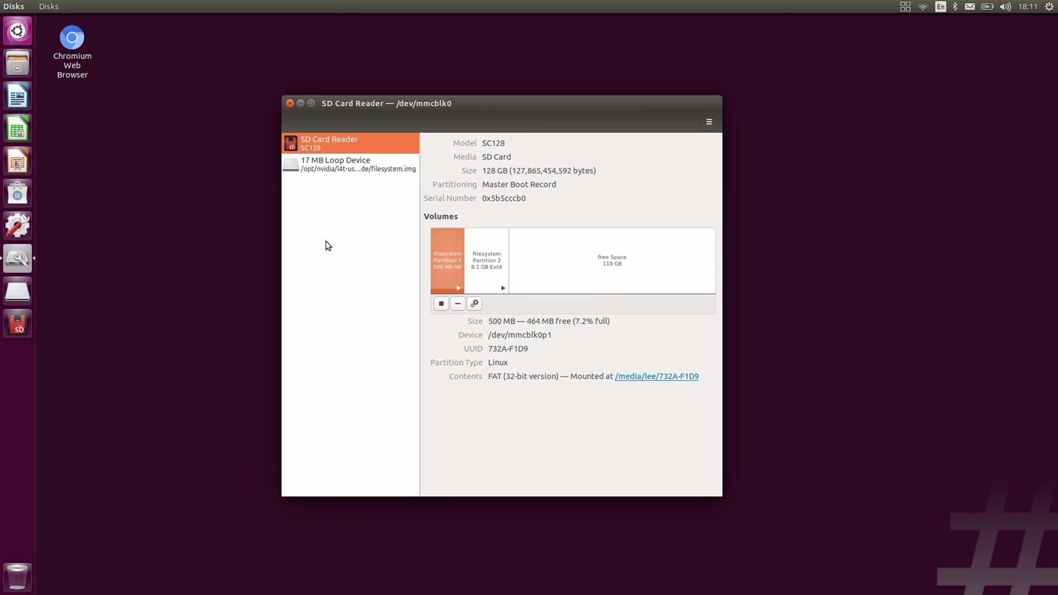
Step: Resize Partition 2 of the SD card to the maximum of 127 GB, and close the Disks utility
{"action": "left_click", "coordinate": [485, 280]}
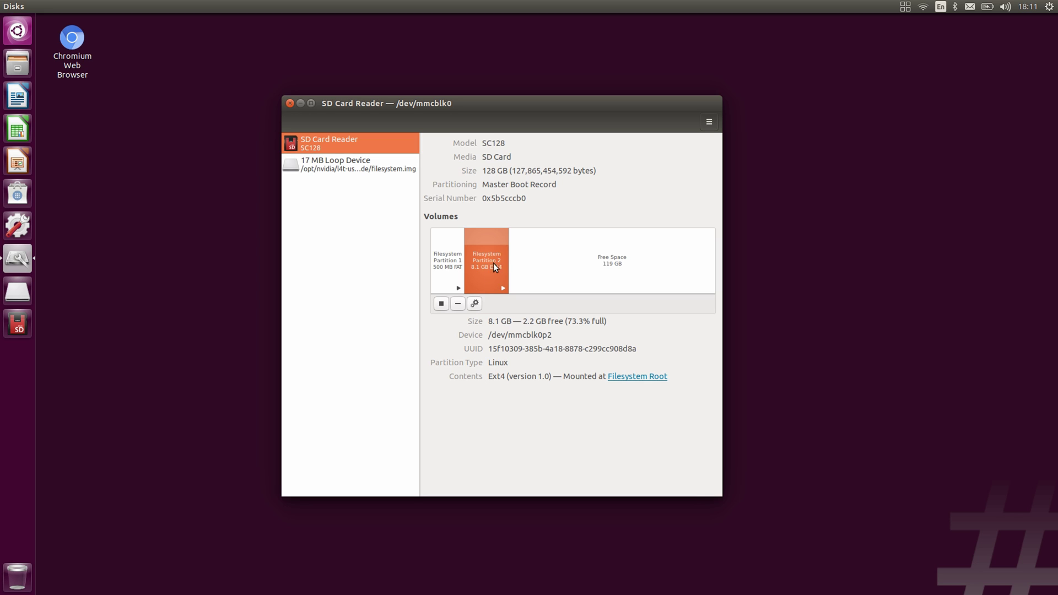
{"action": "left_click", "coordinate": [474, 304]}
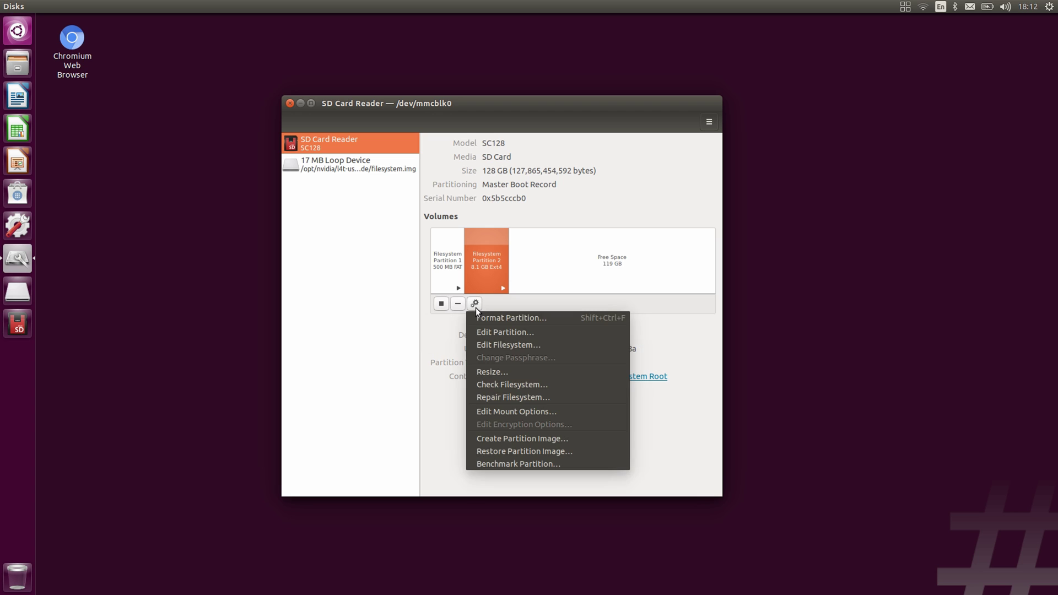
{"action": "left_click", "coordinate": [501, 369]}
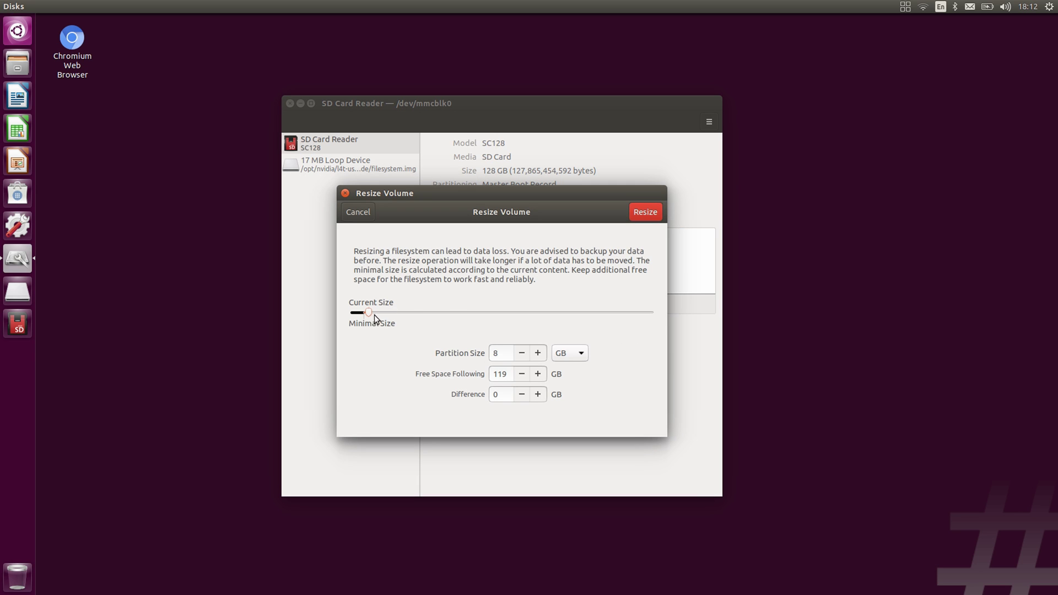
{"action": "left_click_drag", "start_coordinate": [368, 313], "coordinate": [683, 316]}
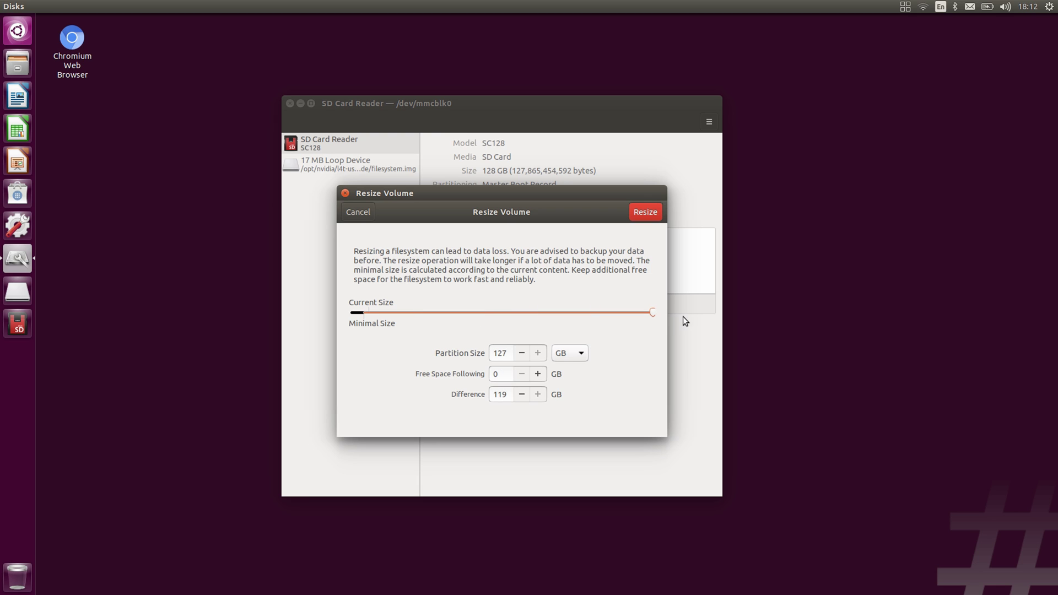
{"action": "left_click", "coordinate": [642, 212]}
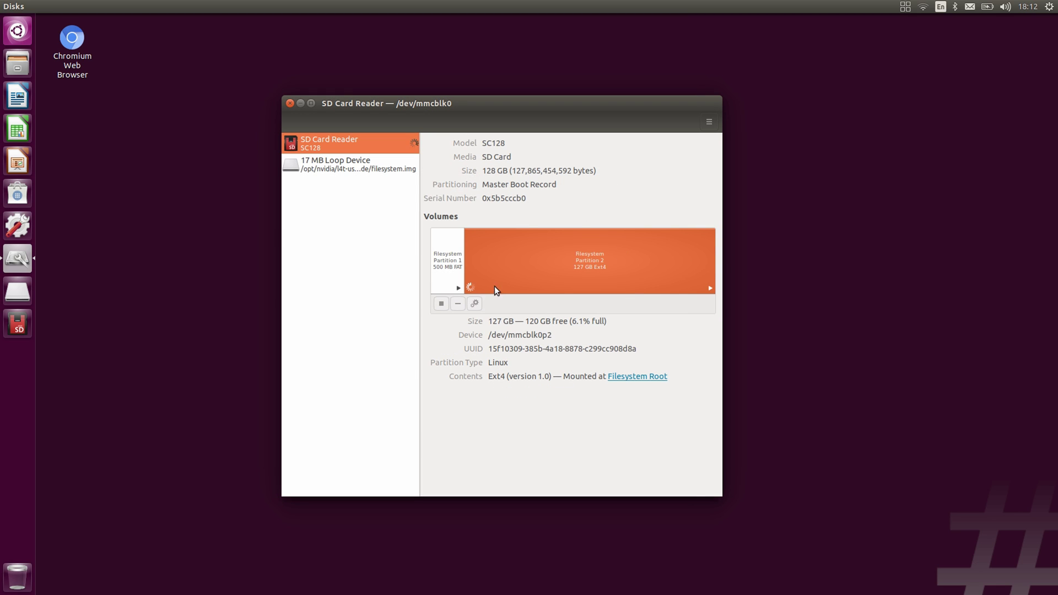
{"action": "left_click", "coordinate": [289, 103]}
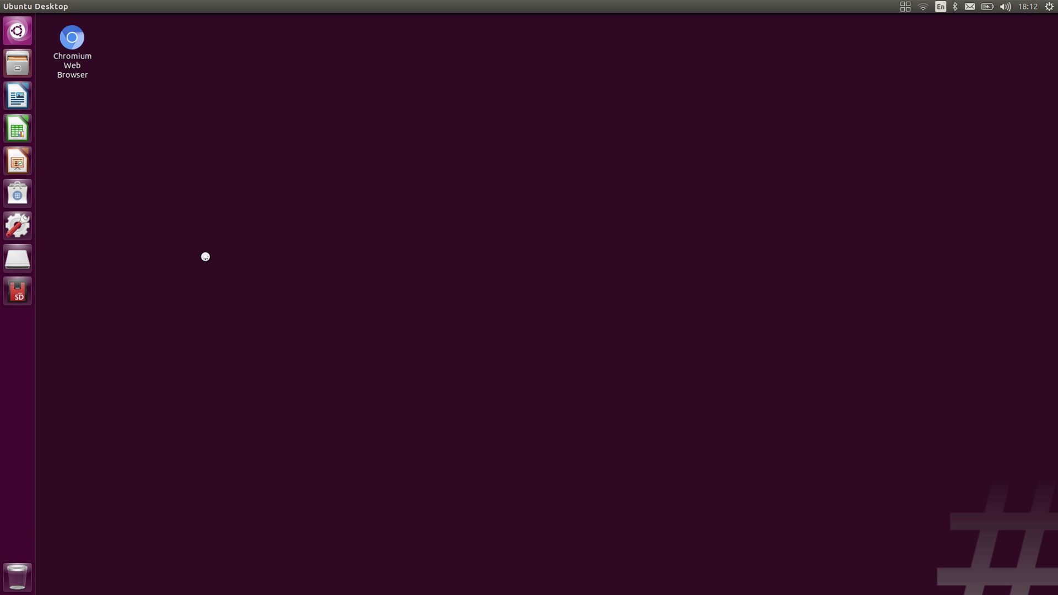
Step: Check the Computer volume's storage again in Other Locations after the resize, and close the file manager
{"action": "left_click", "coordinate": [366, 330]}
{"action": "left_click_drag", "start_coordinate": [527, 114], "coordinate": [479, 127]}
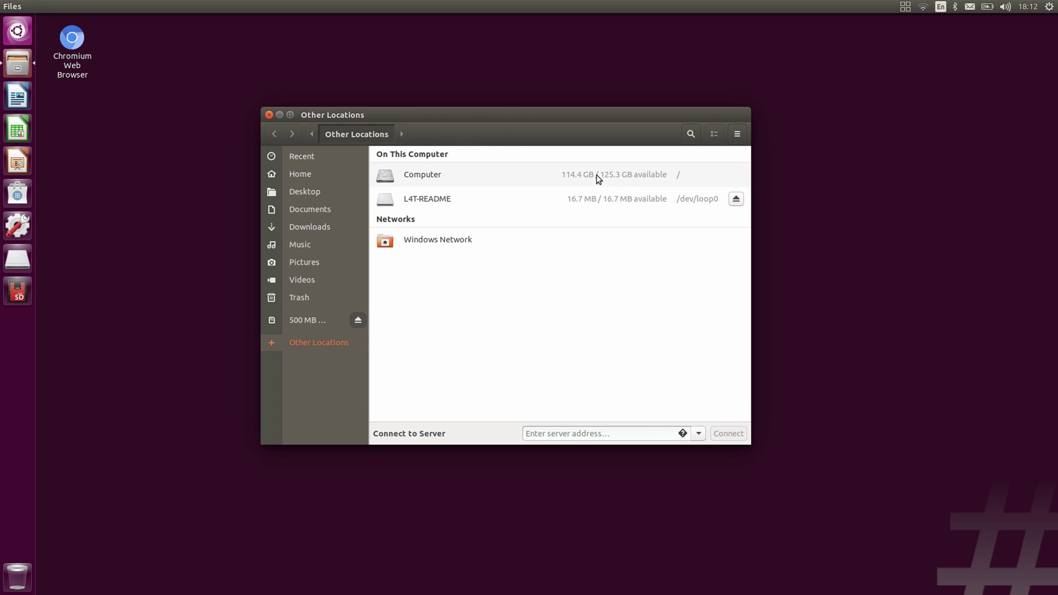
{"action": "left_click", "coordinate": [268, 114]}
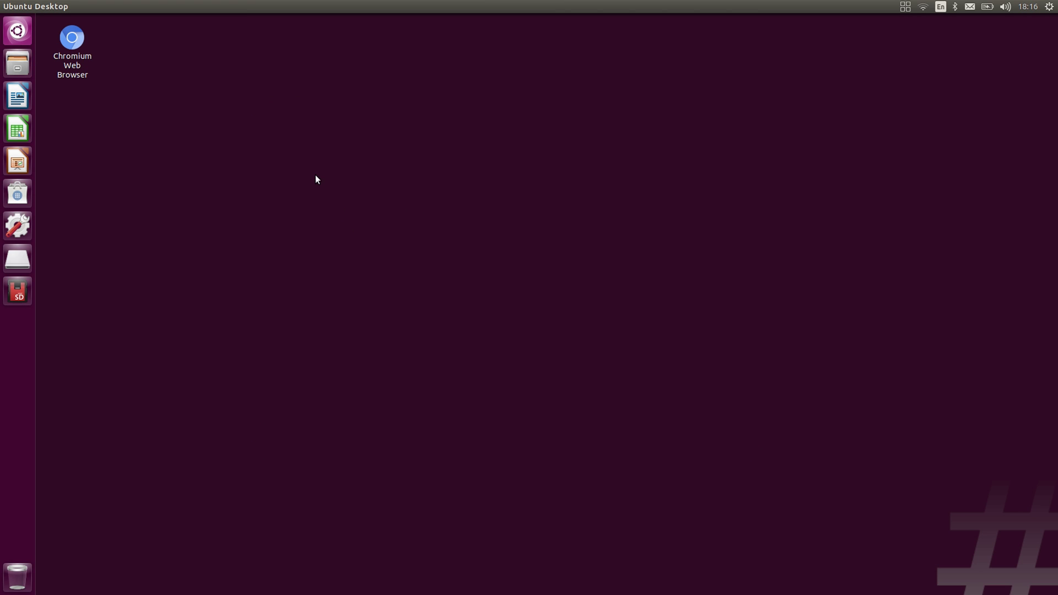
Step: Open a terminal from the desktop and run "sudo apt update", entering the account password
{"action": "right_click", "coordinate": [331, 185]}
{"action": "left_click", "coordinate": [372, 266]}
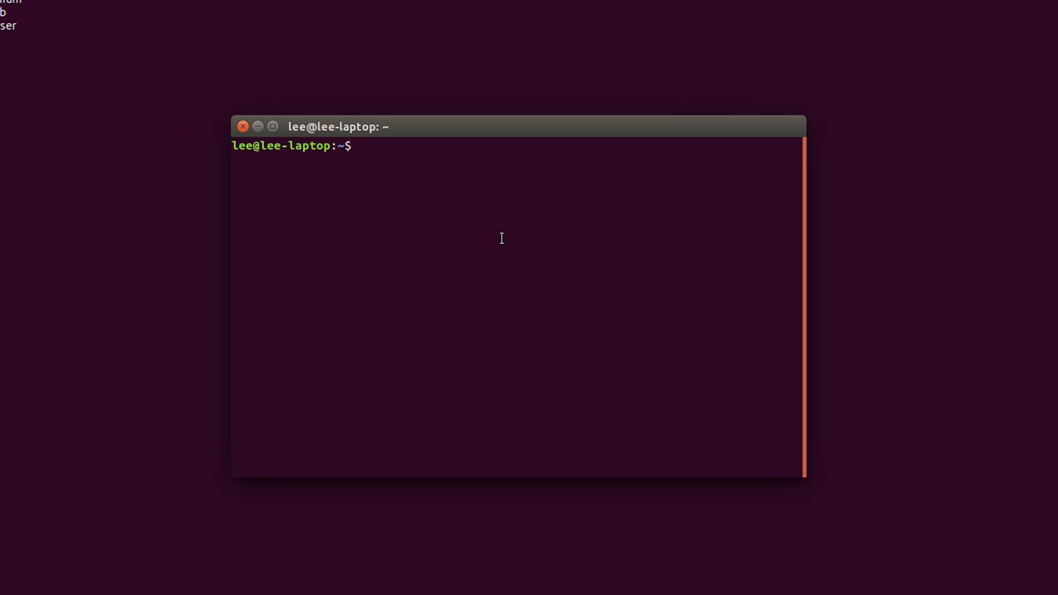
{"action": "type", "text": "sudo apt update"}
{"action": "key", "text": "Return"}
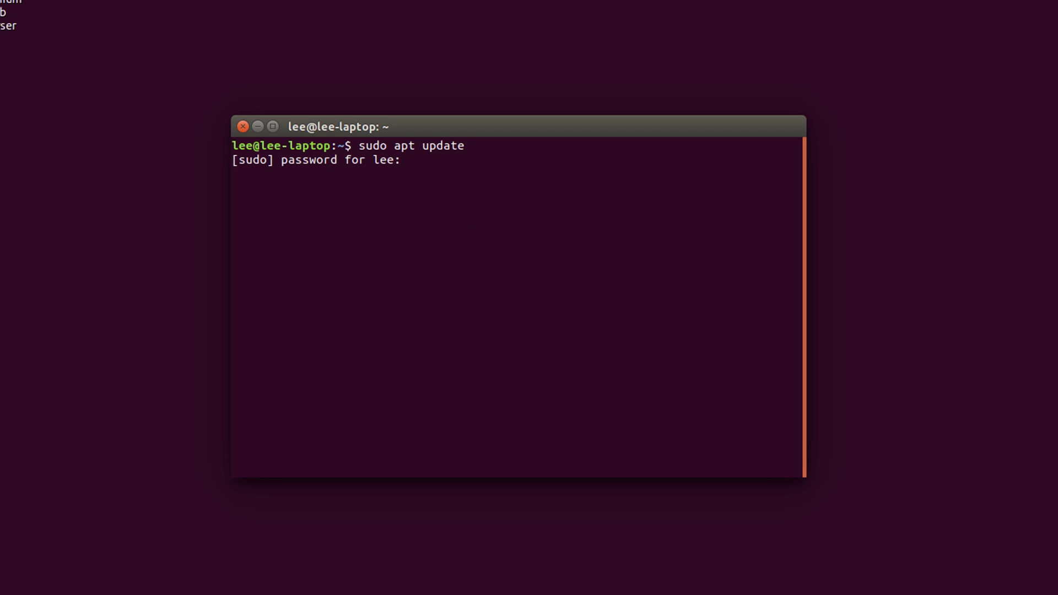
{"action": "key", "text": "Return"}
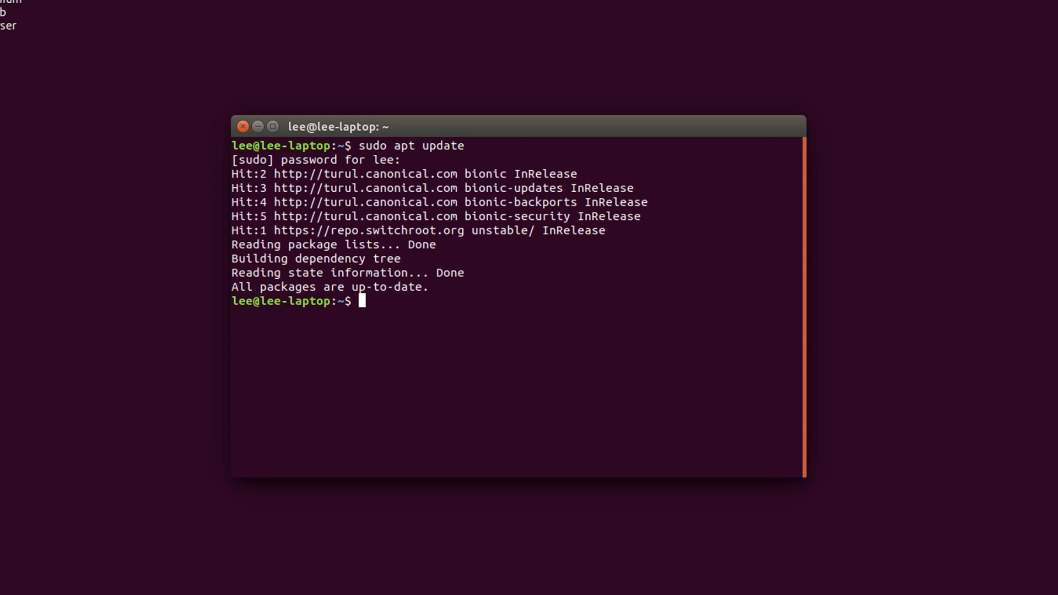
Step: Run "sudo apt upgrade" to upgrade the installed packages, and clear the terminal output
{"action": "type", "text": "sudo apt up"}
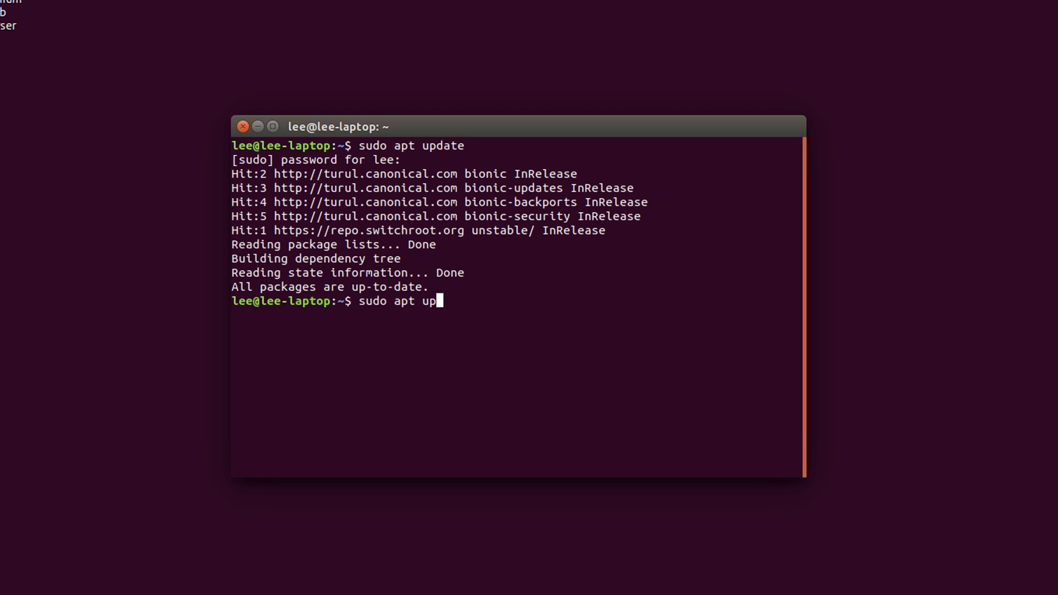
{"action": "type", "text": "grade"}
{"action": "key", "text": "Return"}
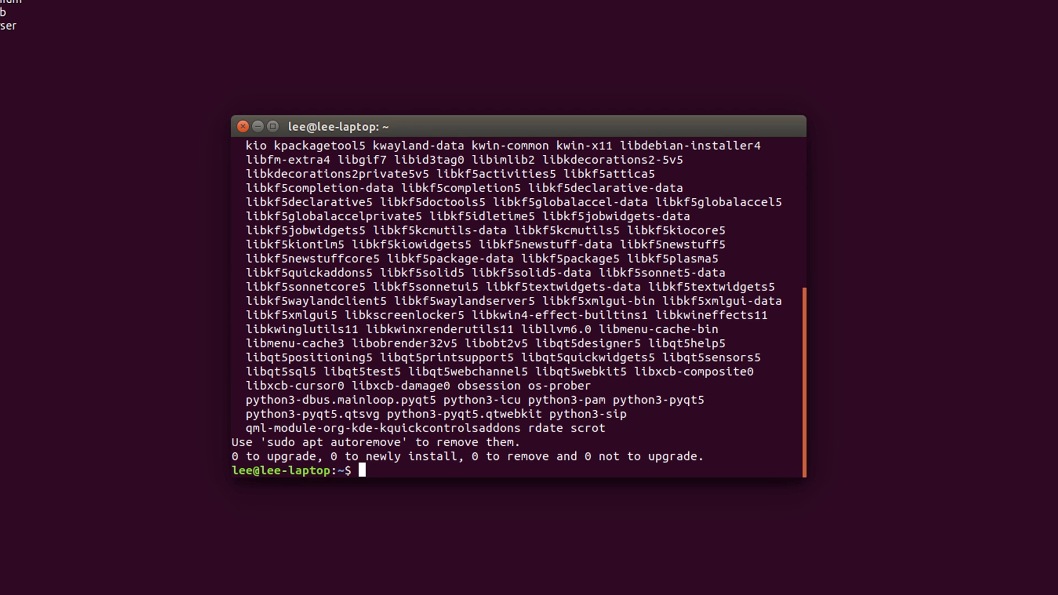
{"action": "type", "text": "clear"}
{"action": "key", "text": "Return"}
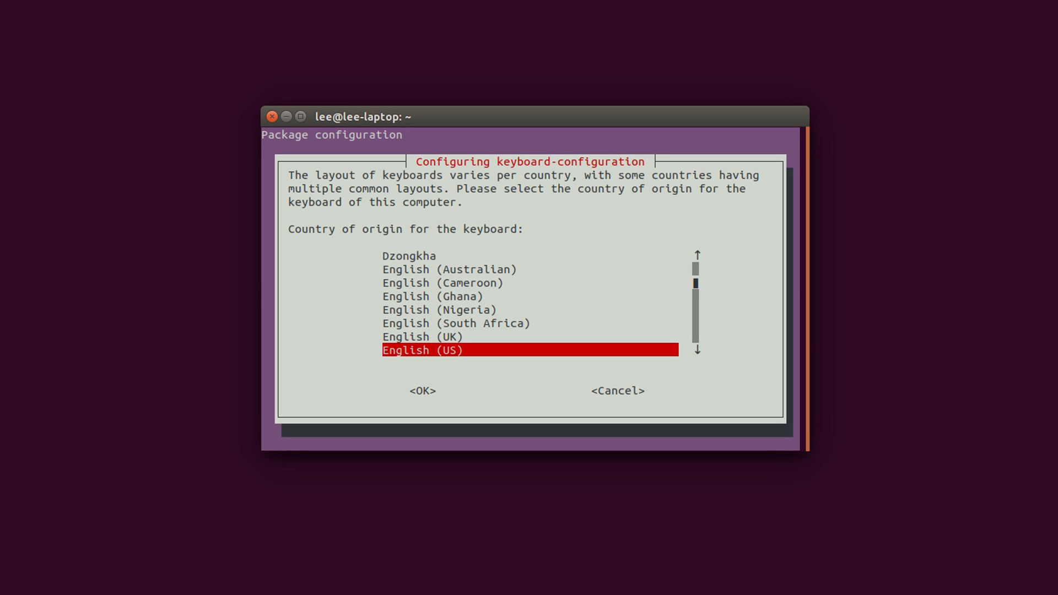
Step: Configure the keyboard with English (UK) as both country of origin and layout, and close the terminal
{"action": "key", "text": "Up"}
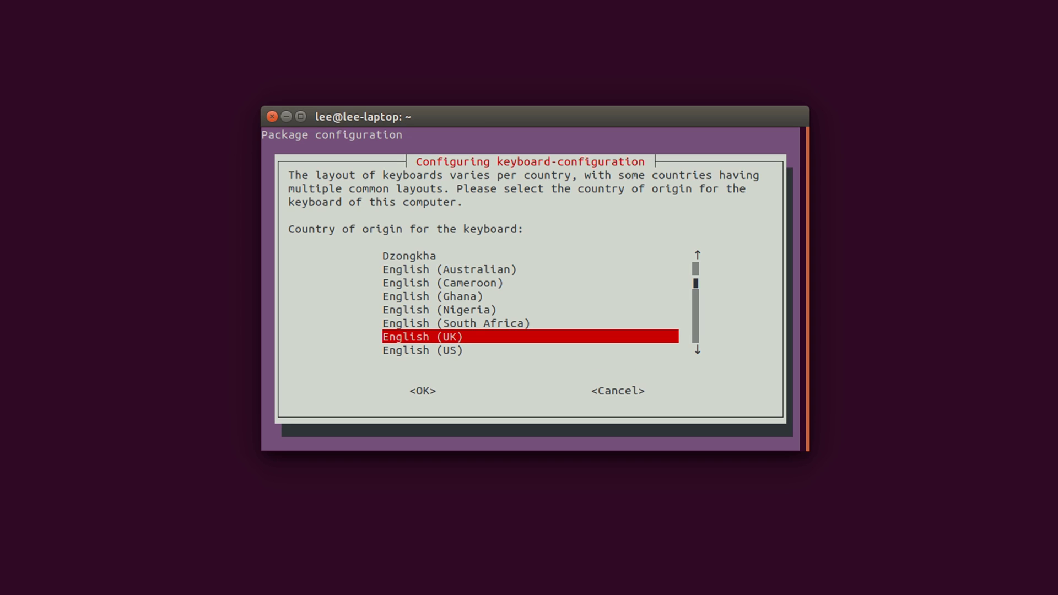
{"action": "key", "text": "Tab"}
{"action": "key", "text": "Tab"}
{"action": "key", "text": "Tab"}
{"action": "key", "text": "Tab"}
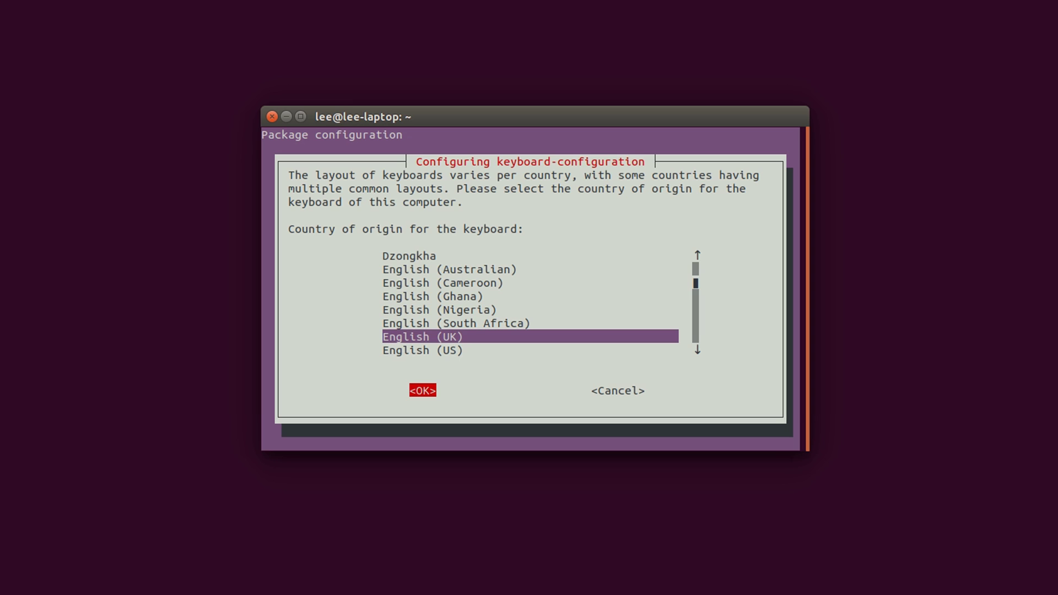
{"action": "key", "text": "Return"}
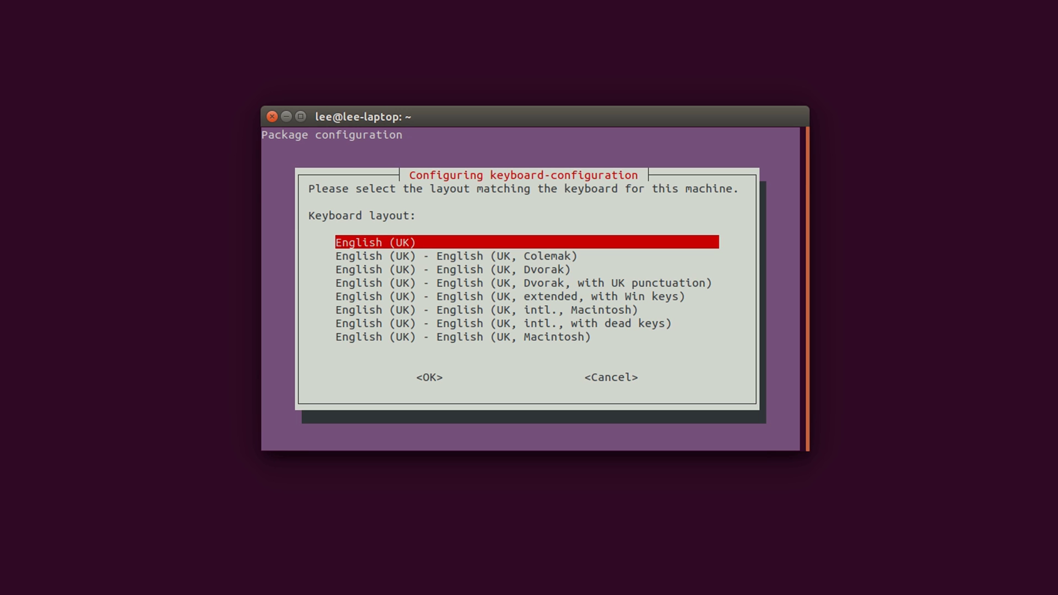
{"action": "key", "text": "Tab"}
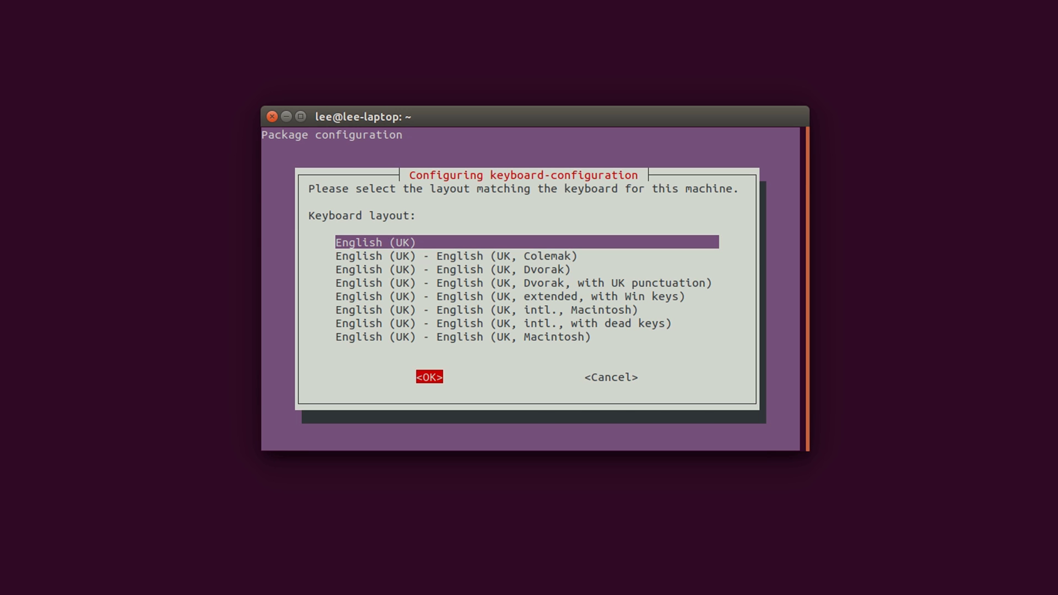
{"action": "key", "text": "Return"}
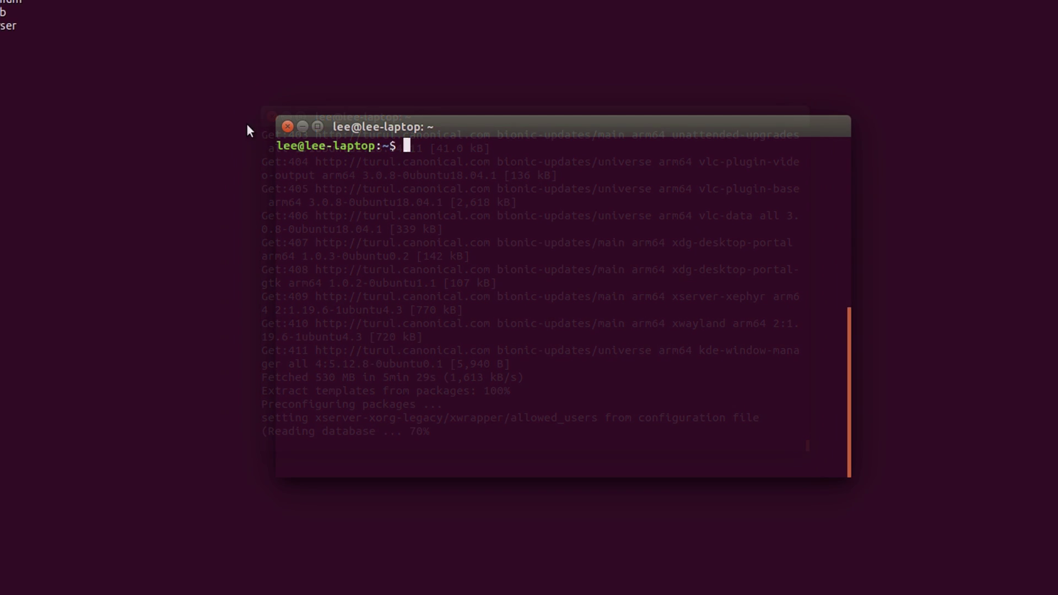
{"action": "left_click", "coordinate": [287, 126]}
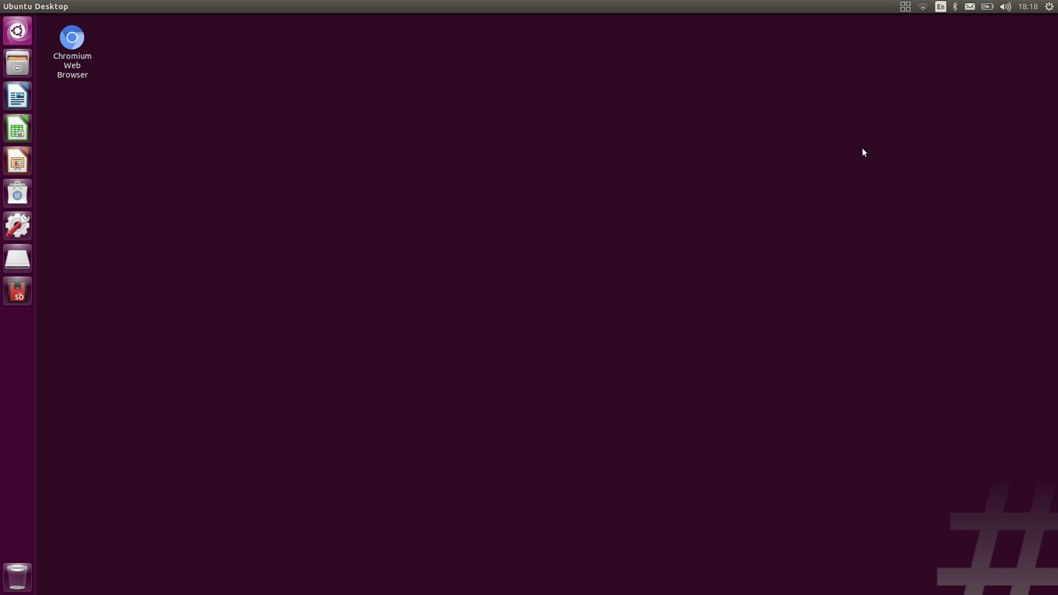
Step: Pair the Joy-Con (R) and Joy-Con (L) controllers over Bluetooth, and close the Bluetooth settings
{"action": "left_click", "coordinate": [955, 7]}
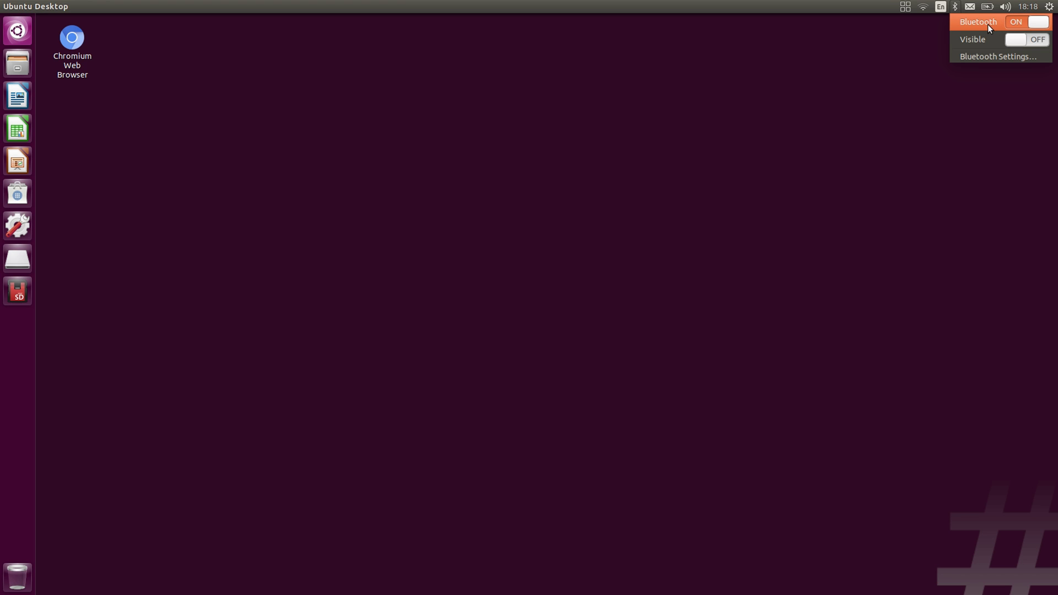
{"action": "left_click", "coordinate": [983, 57]}
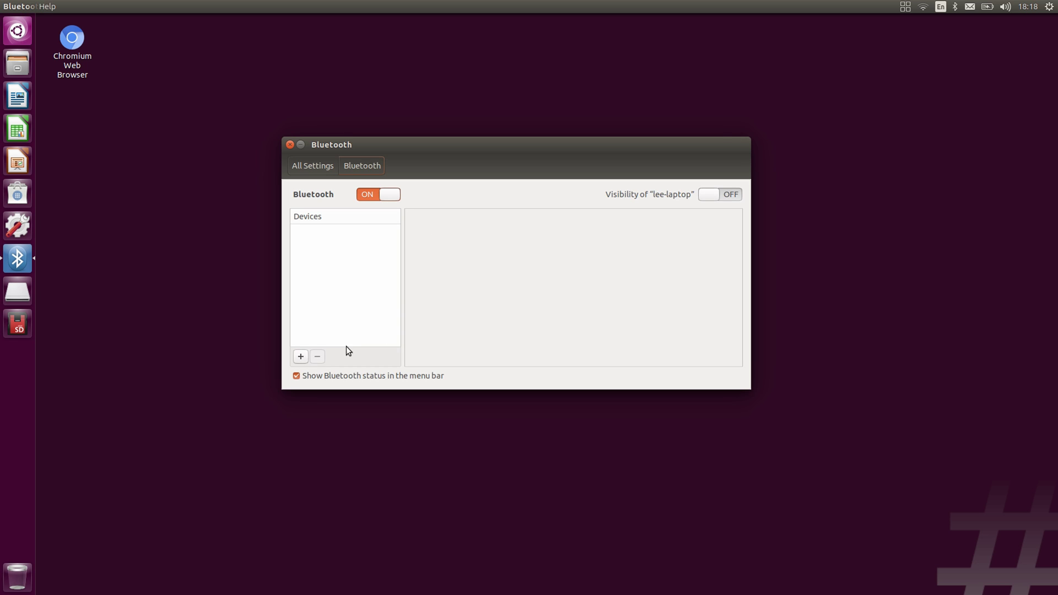
{"action": "left_click", "coordinate": [300, 357]}
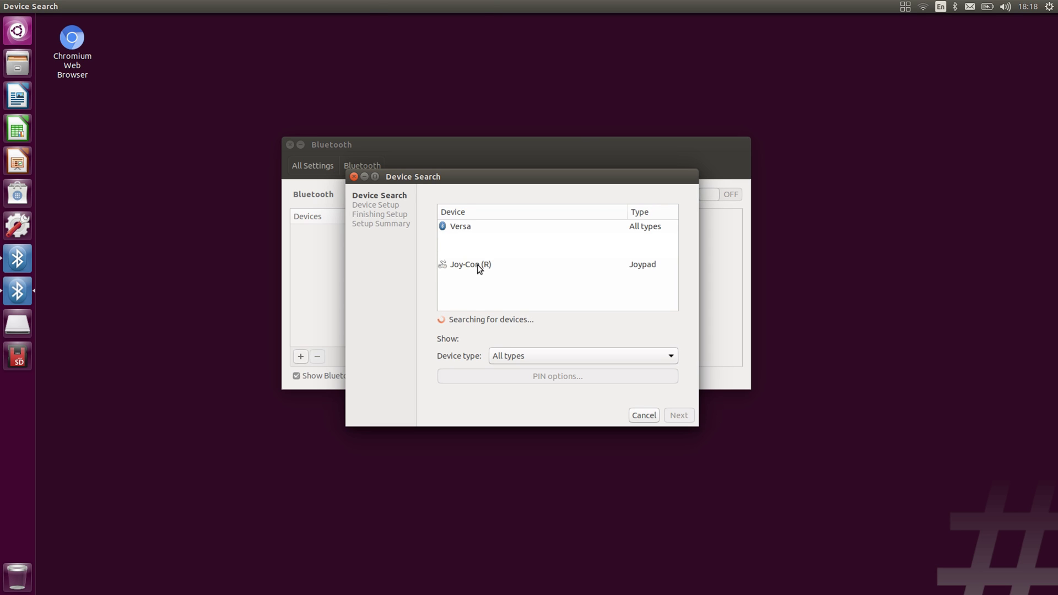
{"action": "left_click", "coordinate": [485, 264]}
{"action": "left_click", "coordinate": [689, 417]}
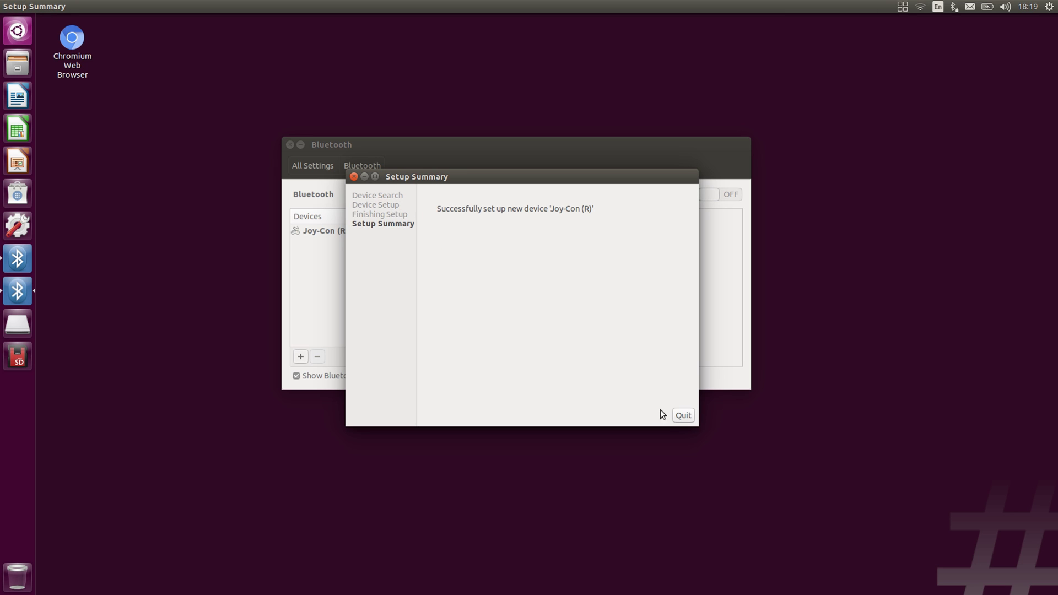
{"action": "left_click", "coordinate": [688, 418]}
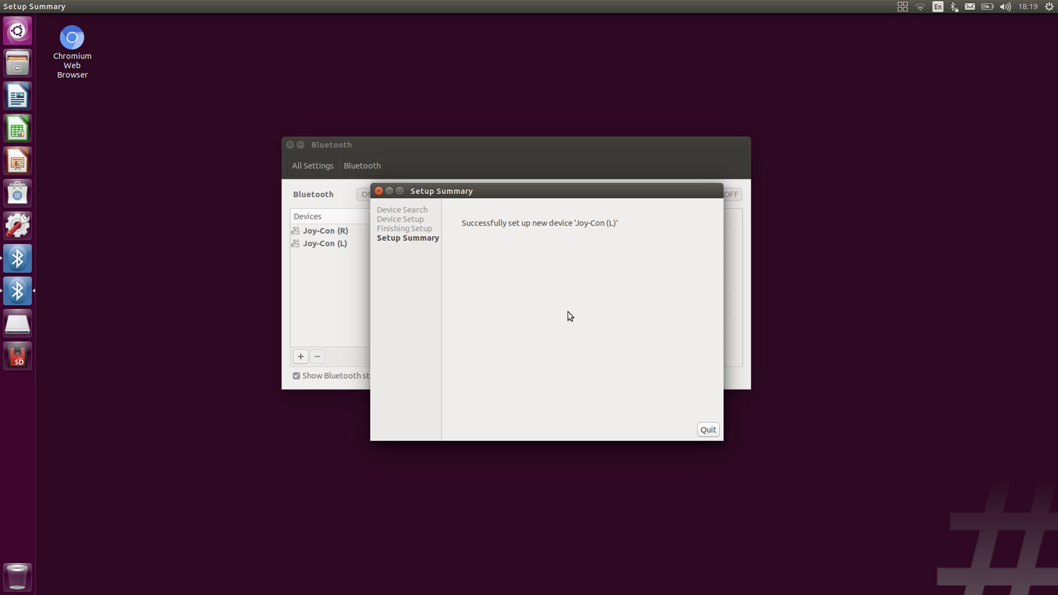
{"action": "left_click", "coordinate": [708, 430]}
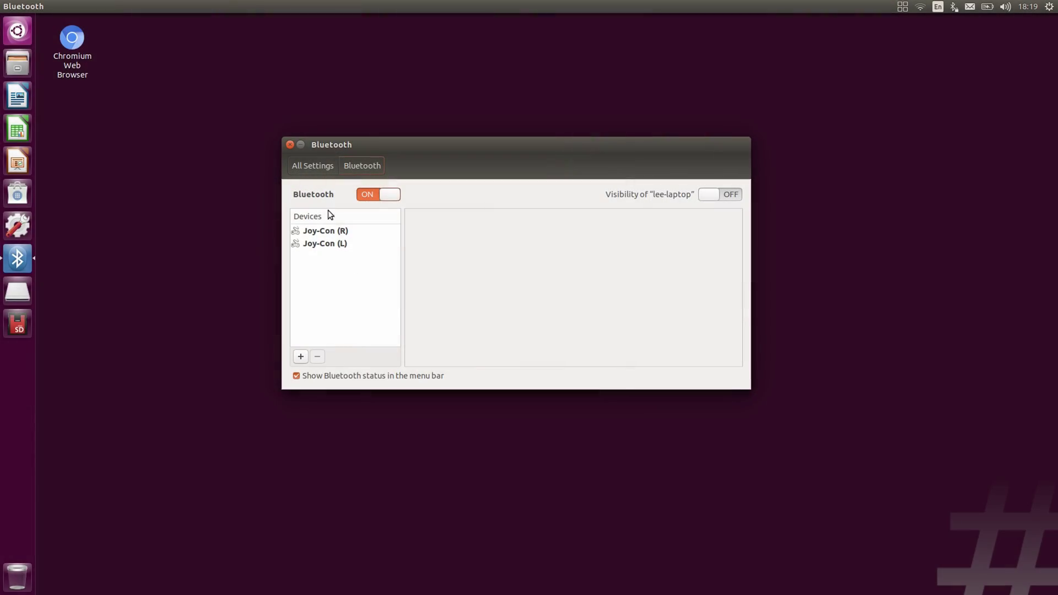
{"action": "left_click", "coordinate": [291, 145]}
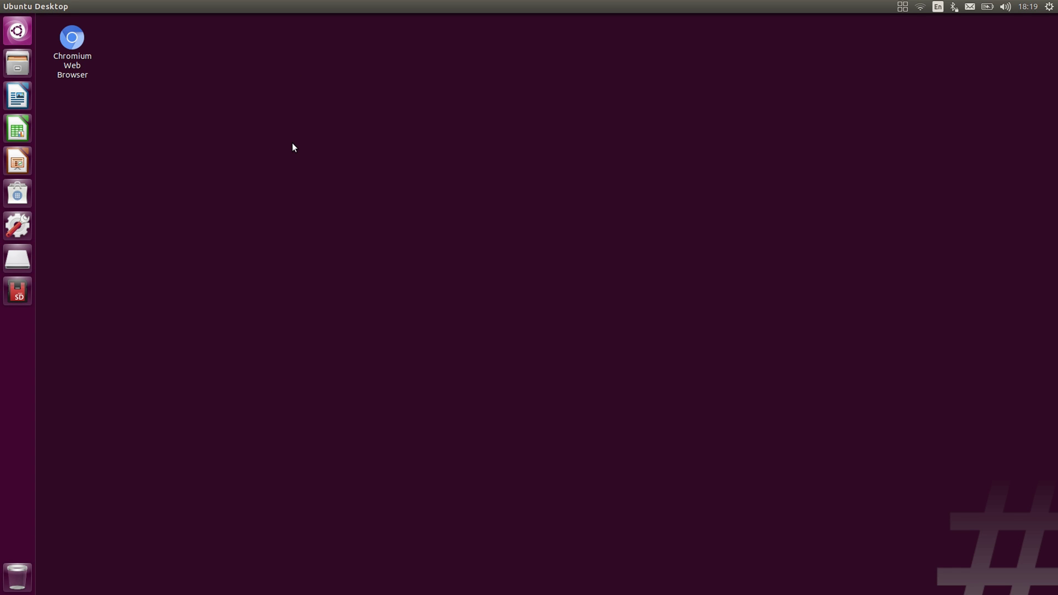
Step: Open a terminal from the desktop and run "sudo apt install pcsxr"
{"action": "key", "text": "ctrl+alt+t"}
{"action": "right_click", "coordinate": [355, 166]}
{"action": "left_click", "coordinate": [376, 258]}
{"action": "left_click_drag", "start_coordinate": [315, 24], "coordinate": [511, 95]}
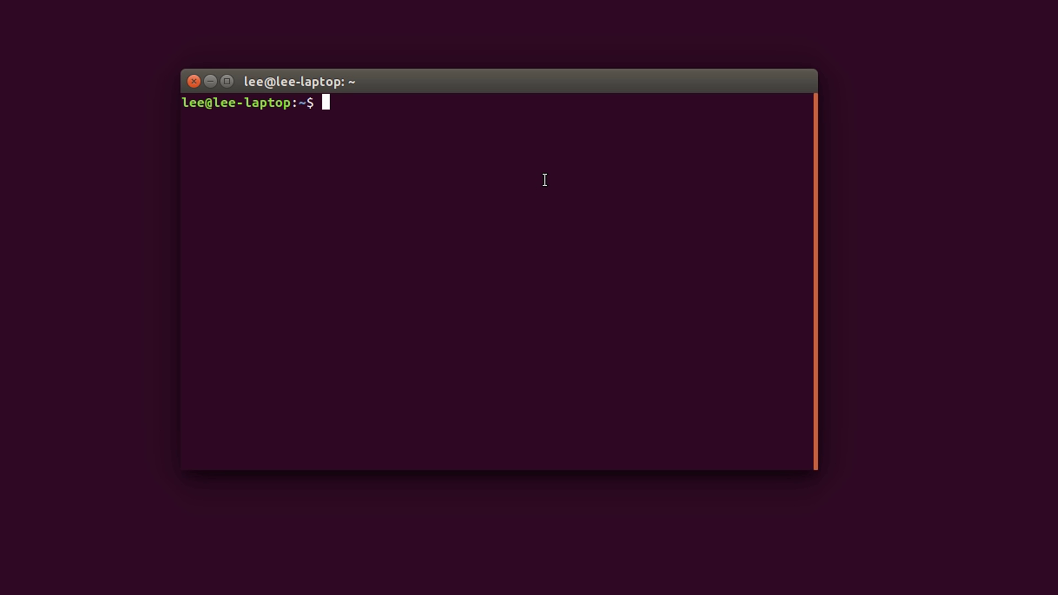
{"action": "type", "text": "sudo install"}
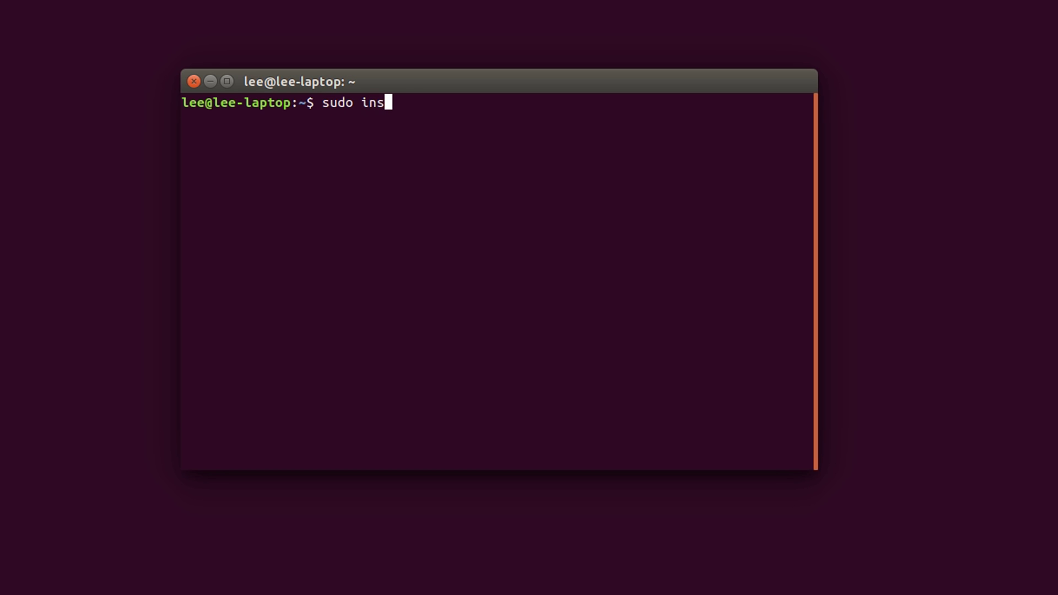
{"action": "key", "text": "BackSpace"}
{"action": "key", "text": "BackSpace"}
{"action": "key", "text": "BackSpace"}
{"action": "key", "text": "BackSpace"}
{"action": "key", "text": "BackSpace"}
{"action": "key", "text": "BackSpace"}
{"action": "key", "text": "BackSpace"}
{"action": "key", "text": "BackSpace"}
{"action": "type", "text": "apt instal"}
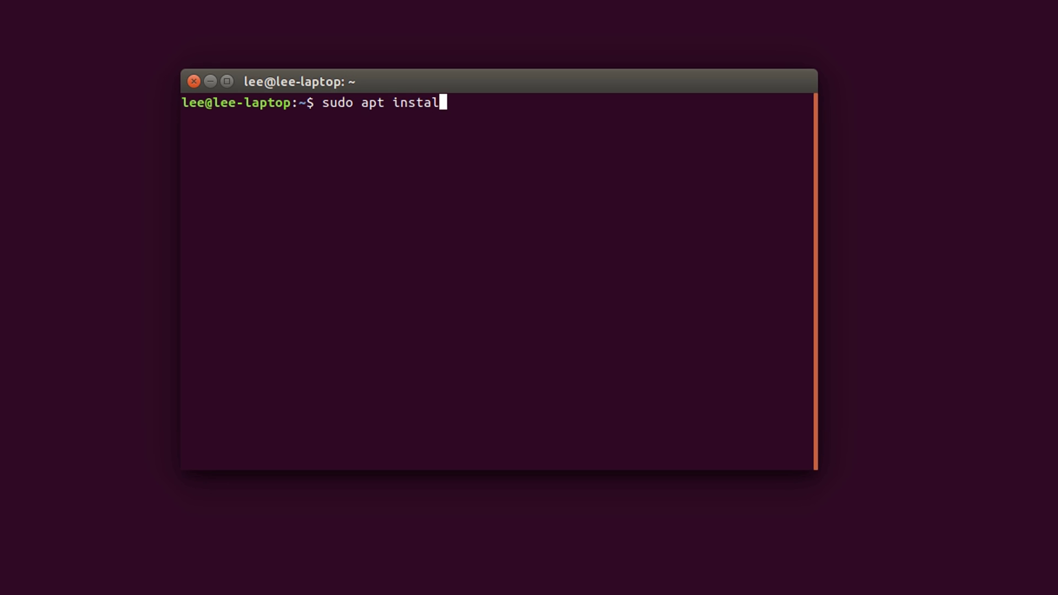
{"action": "type", "text": "l pcsxr"}
{"action": "key", "text": "Return"}
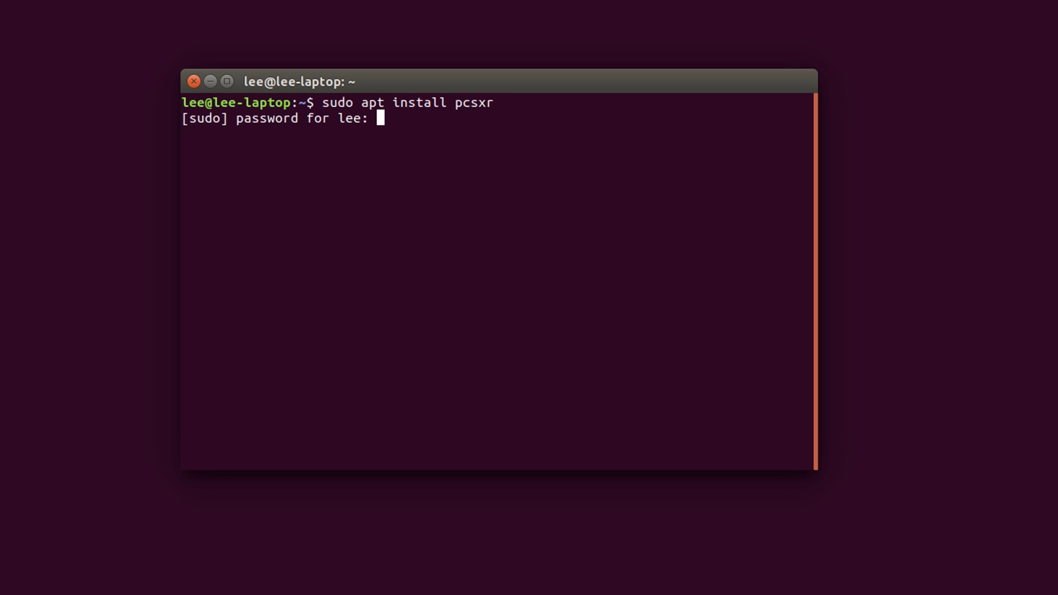
Step: Submit the account password and confirm the pcsxr installation with Y
{"action": "key", "text": "Return"}
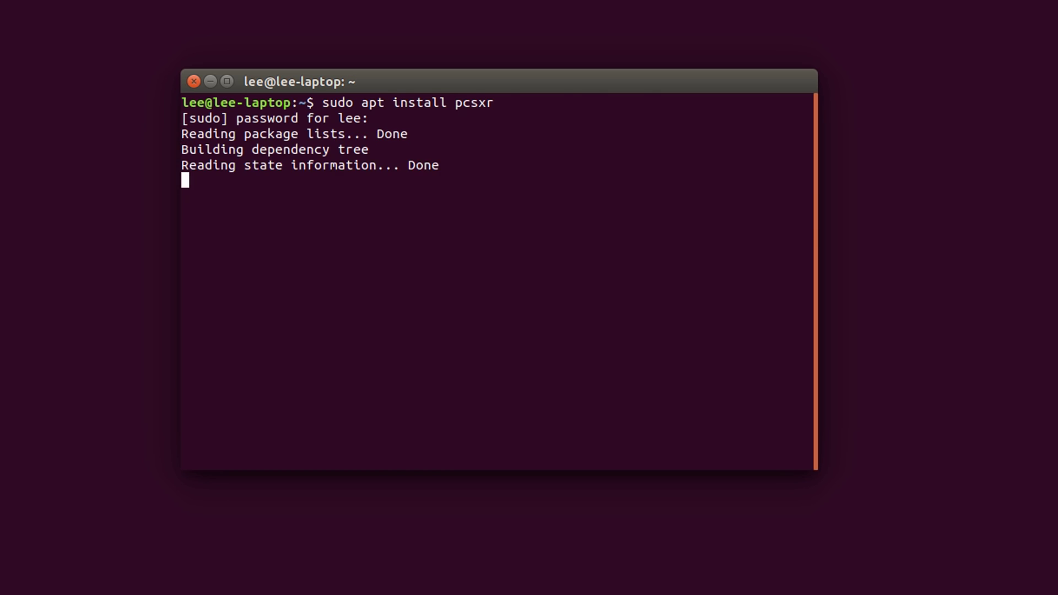
{"action": "type", "text": "Y"}
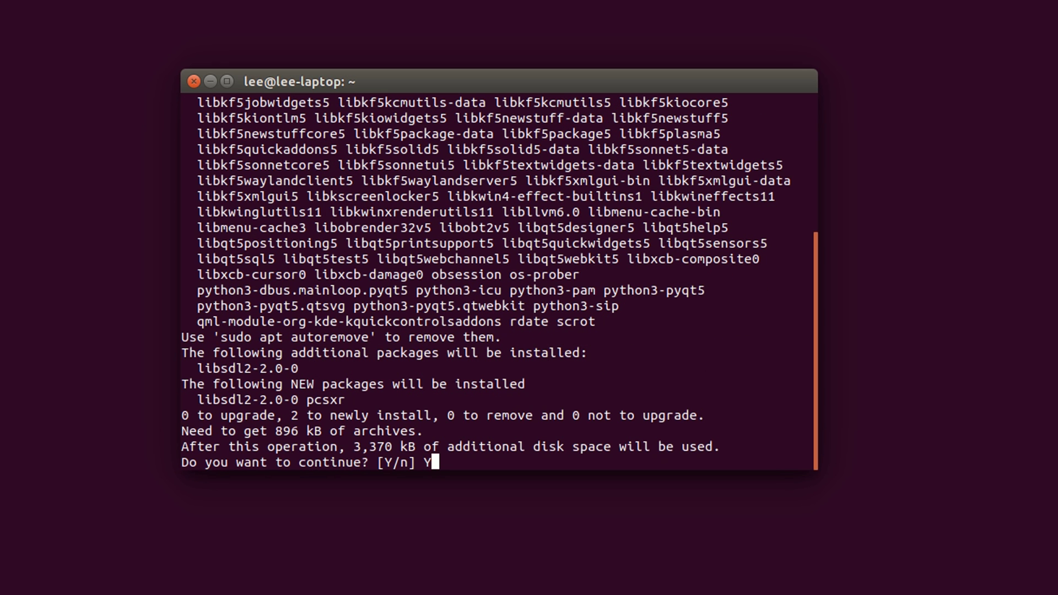
{"action": "key", "text": "Return"}
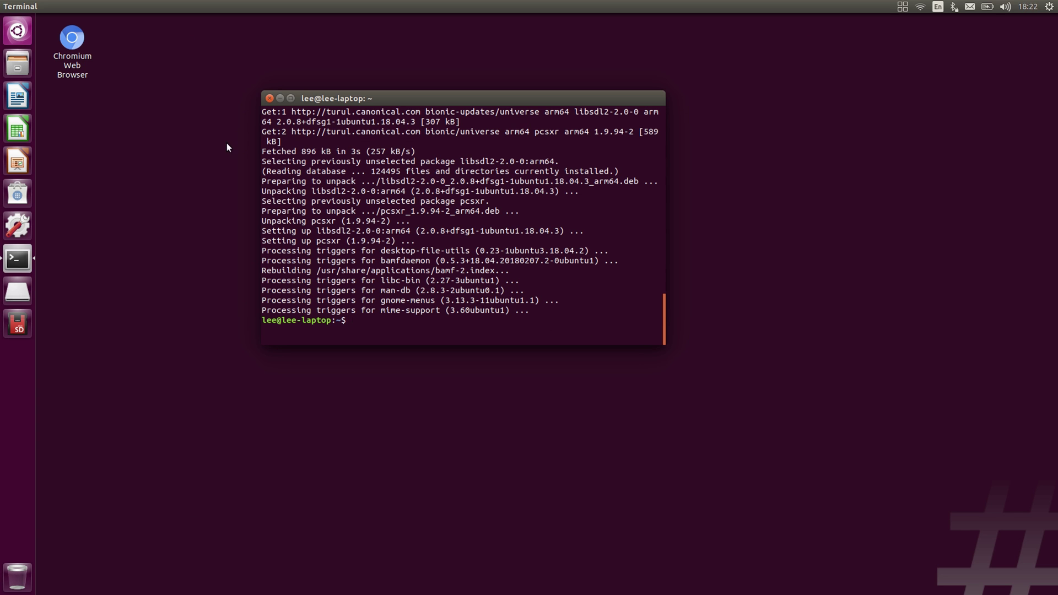
Step: Close the terminal, search the installed applications for "pcsx" and launch PCSXR
{"action": "left_click", "coordinate": [270, 99]}
{"action": "left_click", "coordinate": [13, 33]}
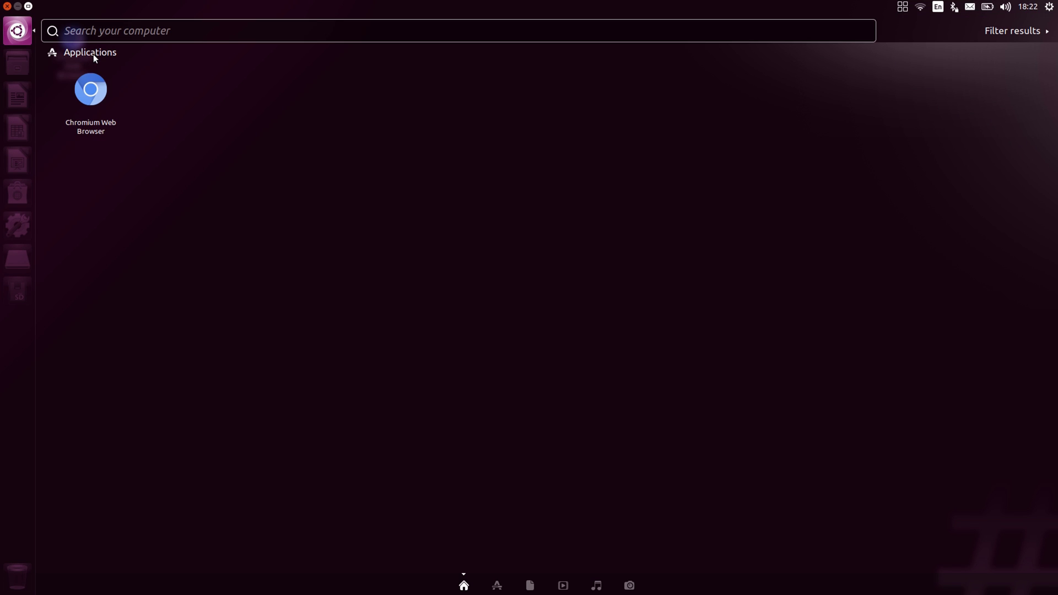
{"action": "type", "text": "pcsx"}
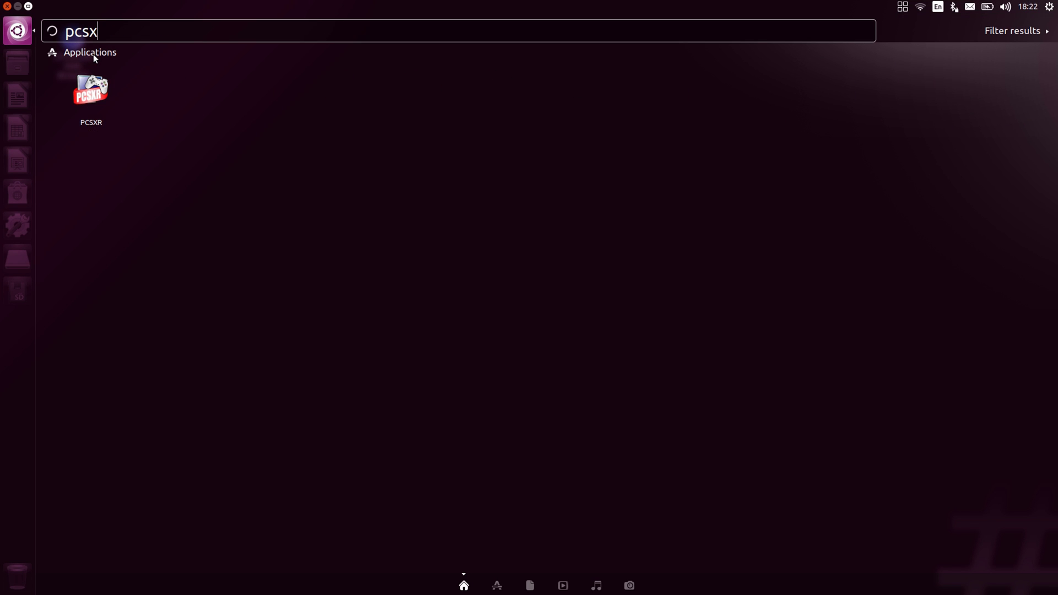
{"action": "left_click", "coordinate": [109, 83]}
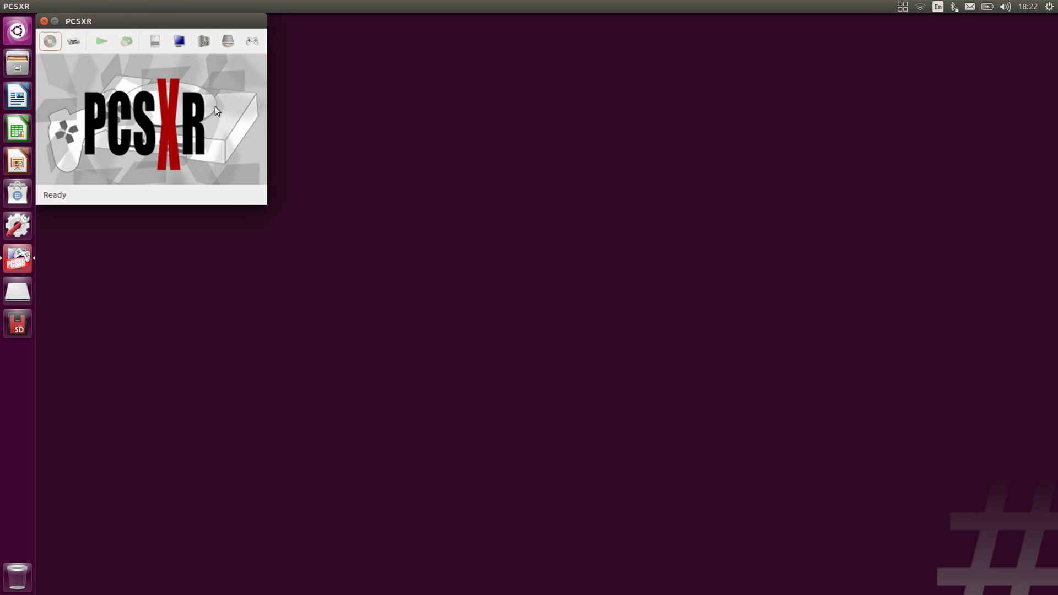
Step: In the gamepad configuration, map Controller 1's D-Pad Up to joystick button 14 and D-Pad Down to joystick button 15
{"action": "left_click", "coordinate": [464, 141]}
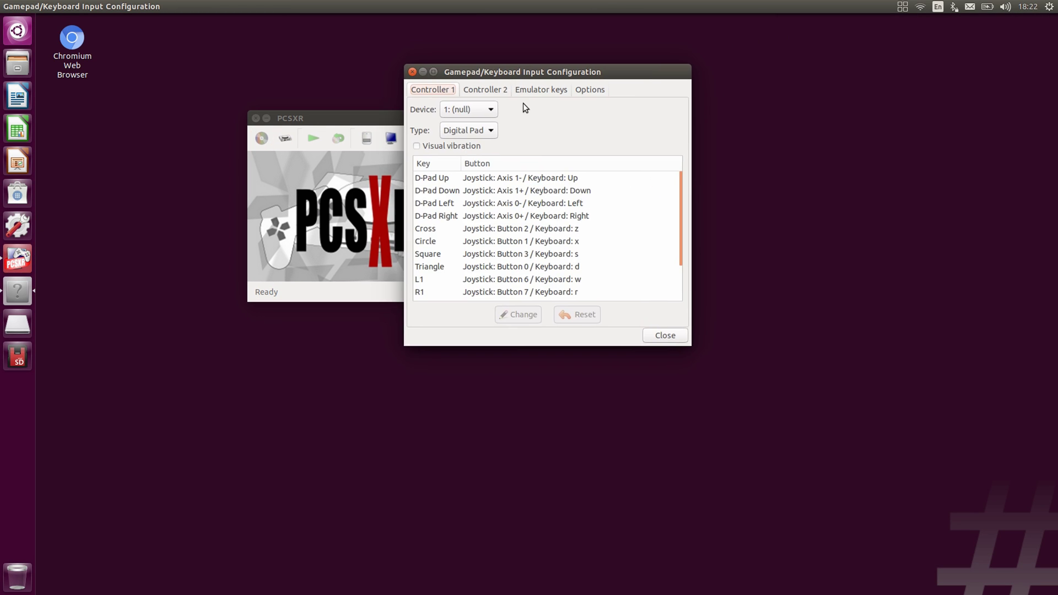
{"action": "left_click", "coordinate": [464, 179]}
{"action": "left_click", "coordinate": [522, 314]}
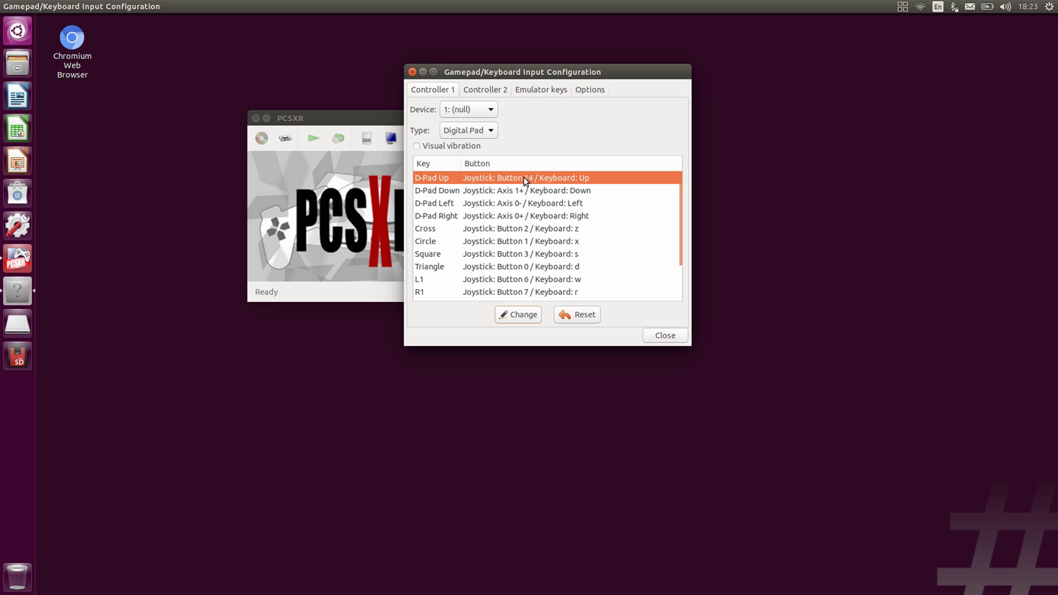
{"action": "left_click", "coordinate": [524, 192]}
{"action": "left_click", "coordinate": [519, 315]}
Step: Remap the remaining Controller 1 keys, with Cross, Circle, Square, Triangle on buttons 0, 1, 3, 2 and L1 through Start on 5–10, and close the configuration
{"action": "left_click", "coordinate": [531, 205]}
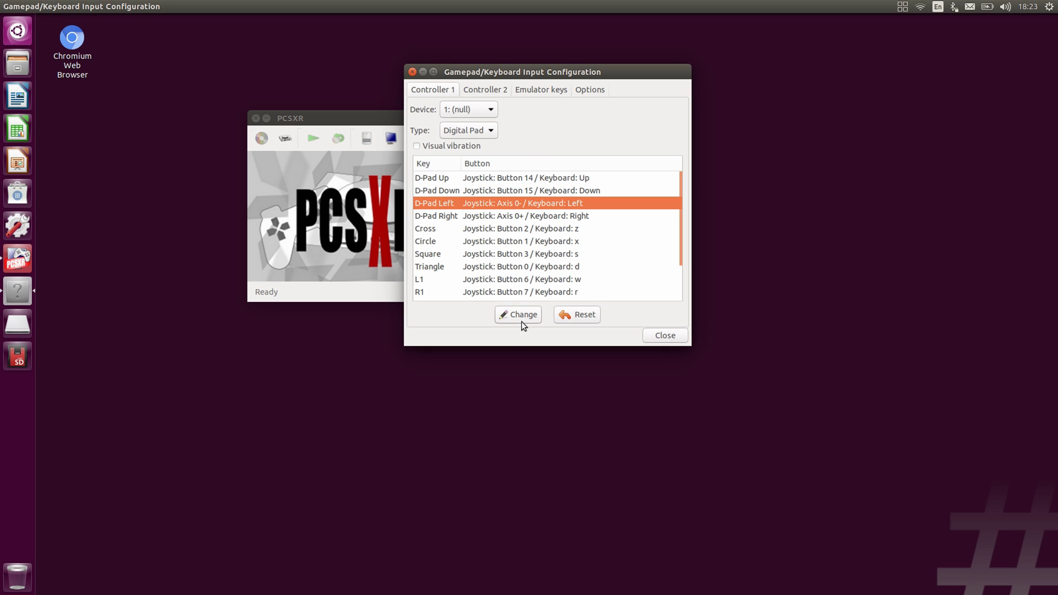
{"action": "left_click", "coordinate": [526, 315]}
{"action": "left_click", "coordinate": [534, 217]}
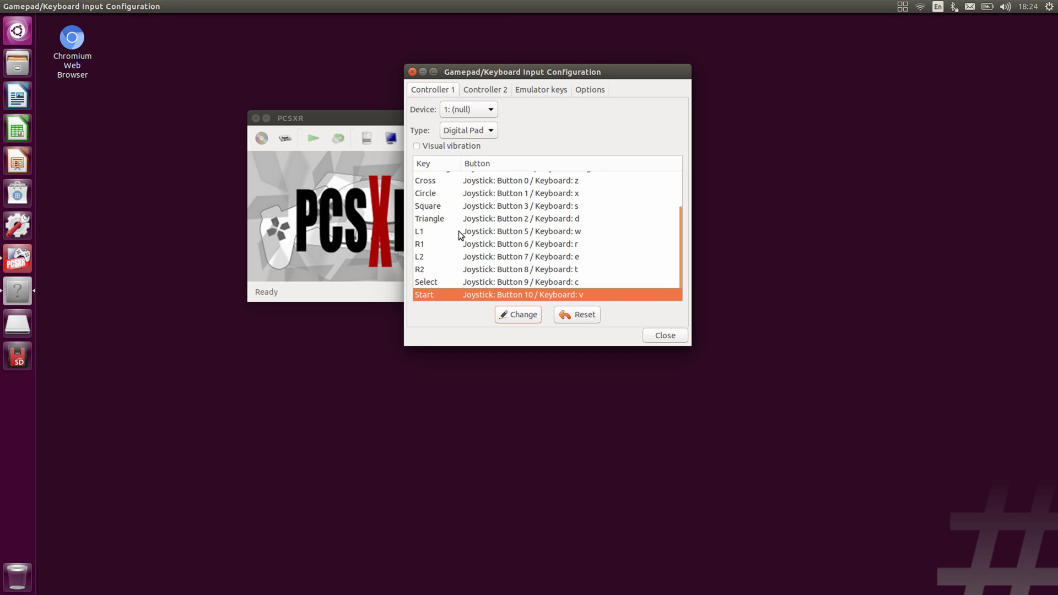
{"action": "left_click", "coordinate": [663, 337]}
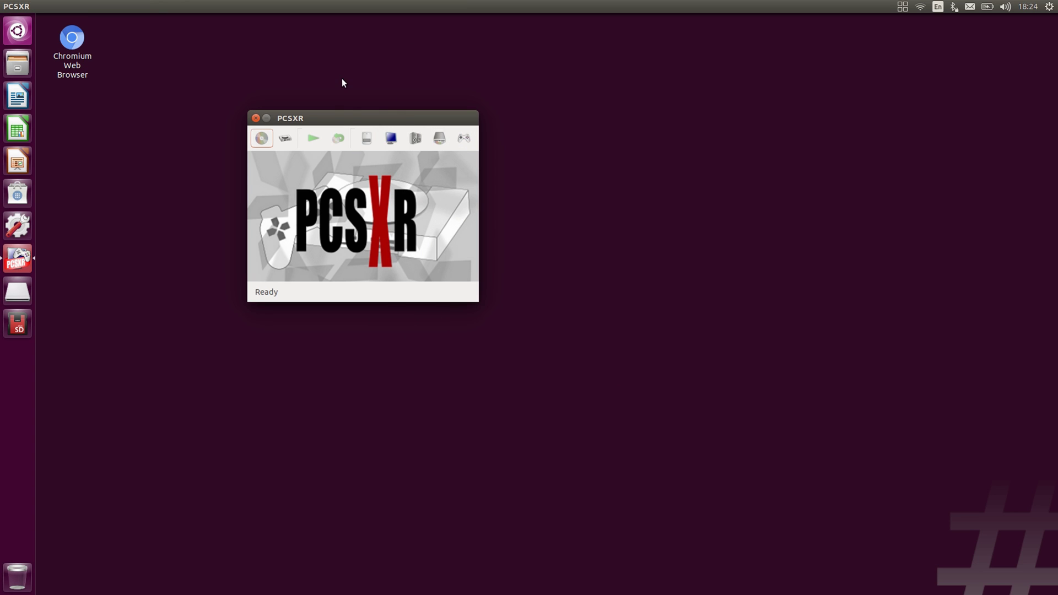
Step: Apply the Beautiful preset in the OpenGL driver configuration and set the window to 1920 wide by 1080 high with Fullscreen enabled
{"action": "left_click_drag", "start_coordinate": [349, 112], "coordinate": [378, 121]}
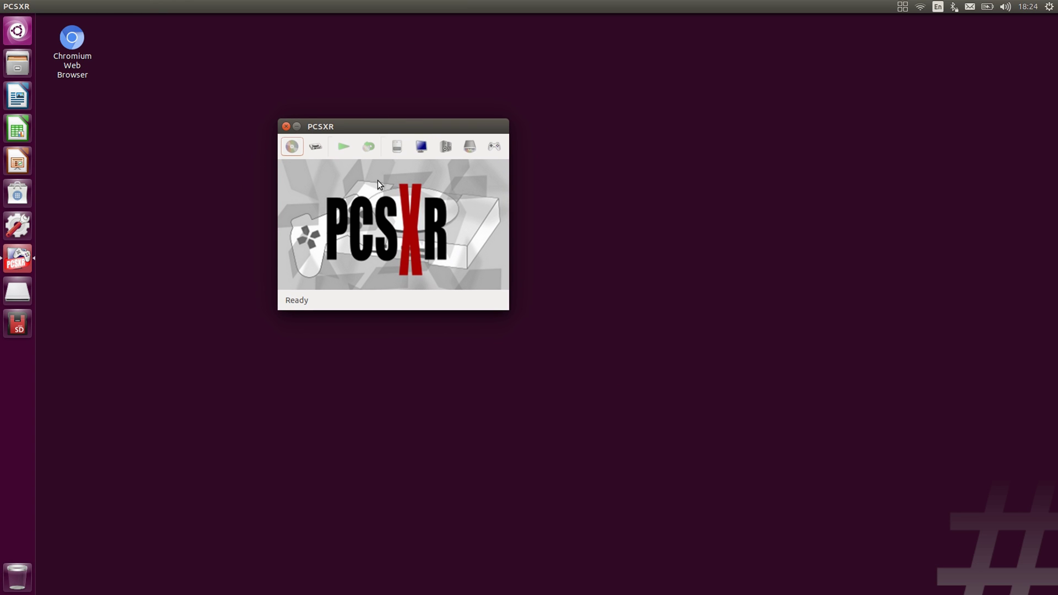
{"action": "left_click", "coordinate": [421, 146]}
{"action": "left_click", "coordinate": [470, 403]}
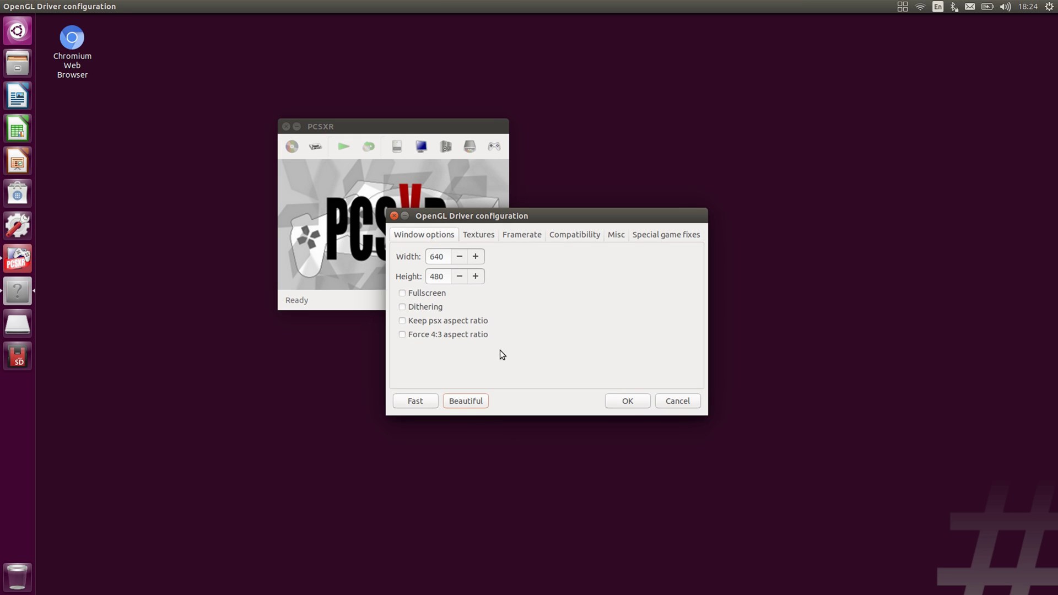
{"action": "left_click_drag", "start_coordinate": [554, 221], "coordinate": [533, 216]}
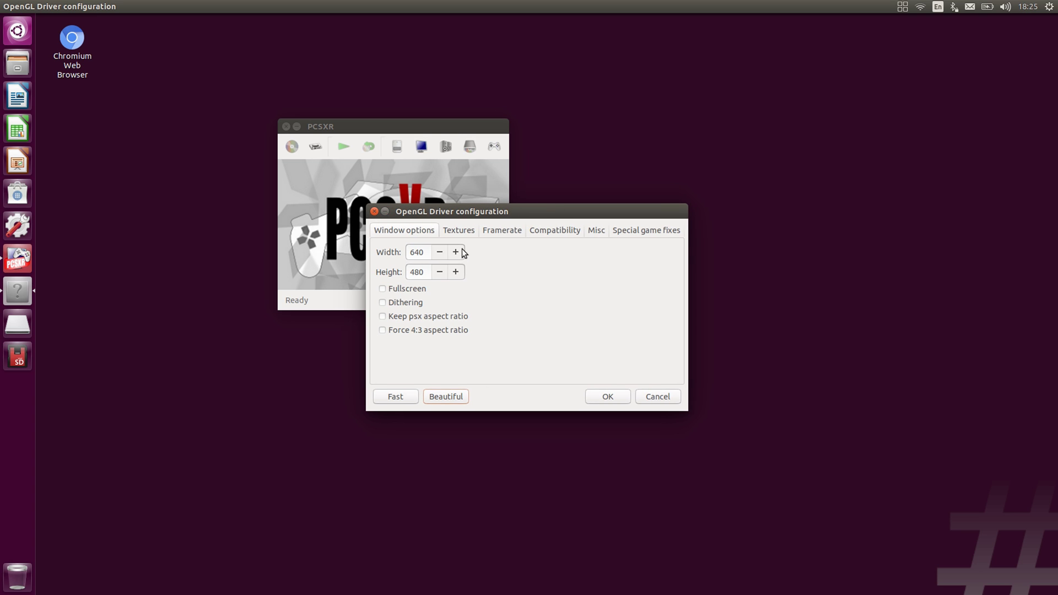
{"action": "double_click", "coordinate": [418, 251]}
{"action": "type", "text": "1920"}
{"action": "double_click", "coordinate": [416, 272]}
{"action": "type", "text": "1080"}
{"action": "left_click", "coordinate": [412, 287]}
Step: Set a manual FPS limit of 60, enable the FPS display on startup, and save the OpenGL driver configuration
{"action": "left_click", "coordinate": [460, 230]}
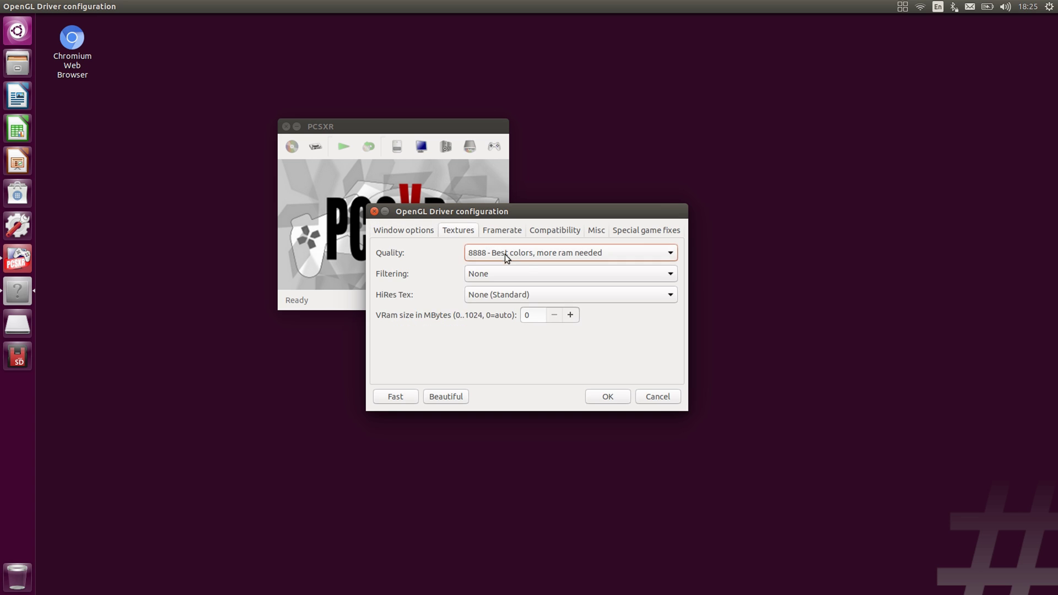
{"action": "left_click", "coordinate": [512, 232]}
{"action": "left_click", "coordinate": [458, 294]}
{"action": "left_click", "coordinate": [480, 296]}
{"action": "type", "text": "60"}
{"action": "left_click", "coordinate": [428, 247]}
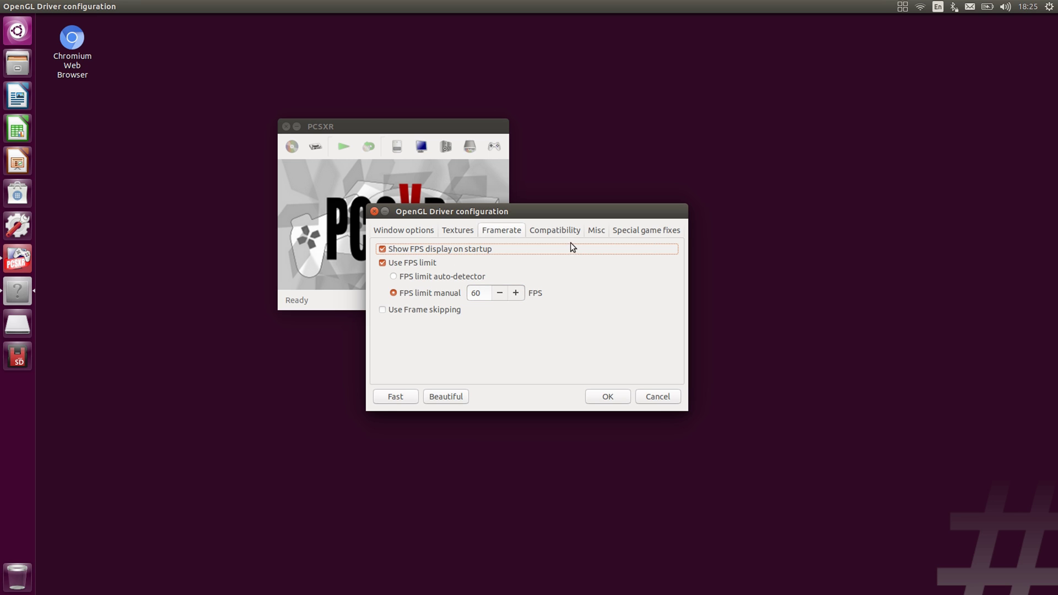
{"action": "left_click", "coordinate": [607, 397]}
Step: Run the disc image crash_bandicoot_2_-_cortex_strikes_back.bin from the Downloads subfolder in PCSXR
{"action": "left_click_drag", "start_coordinate": [401, 130], "coordinate": [422, 135]}
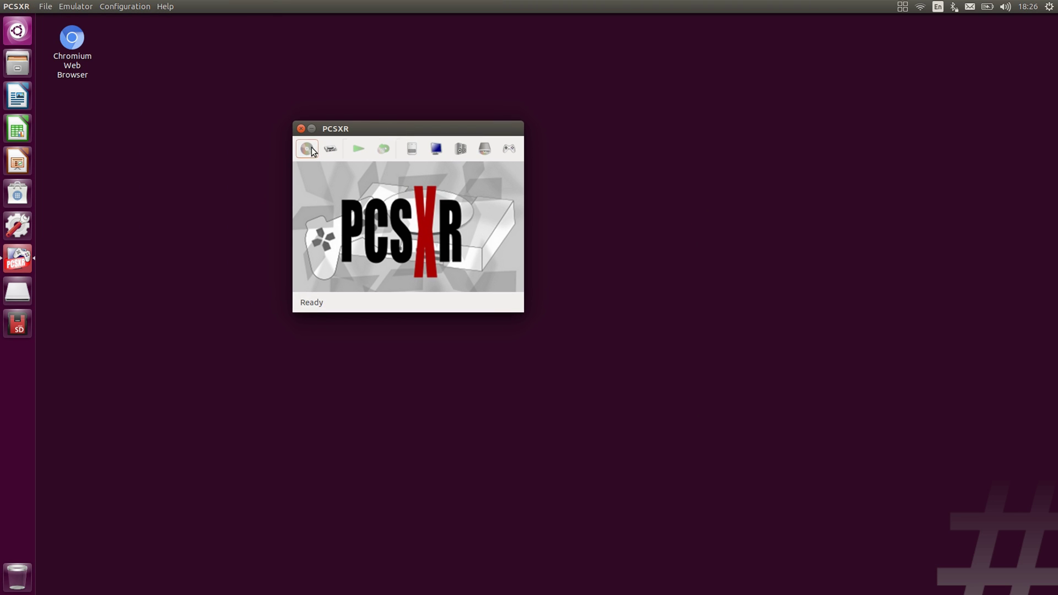
{"action": "left_click", "coordinate": [330, 148]}
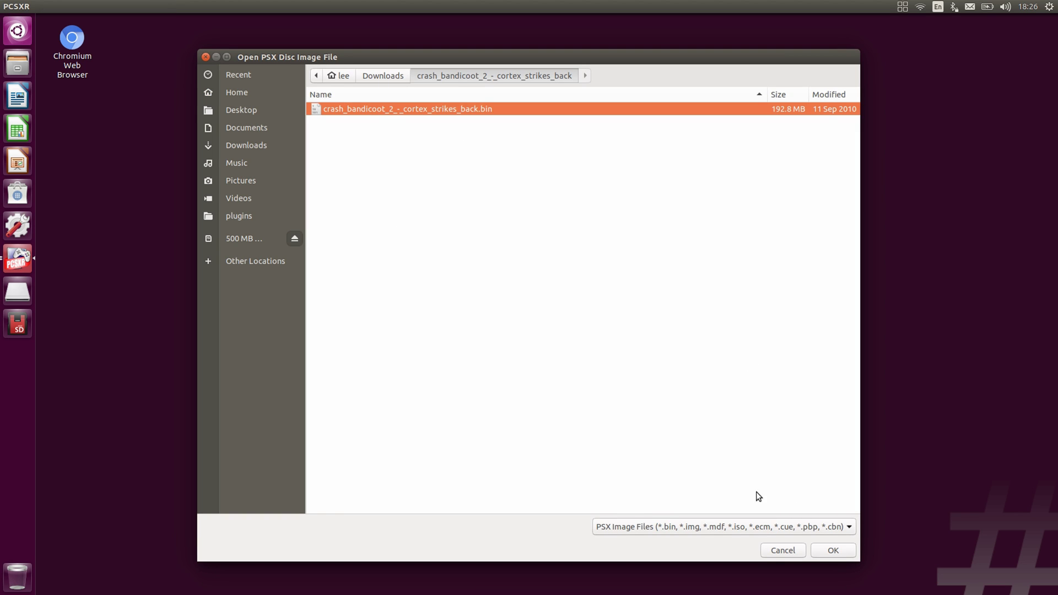
{"action": "left_click", "coordinate": [849, 553]}
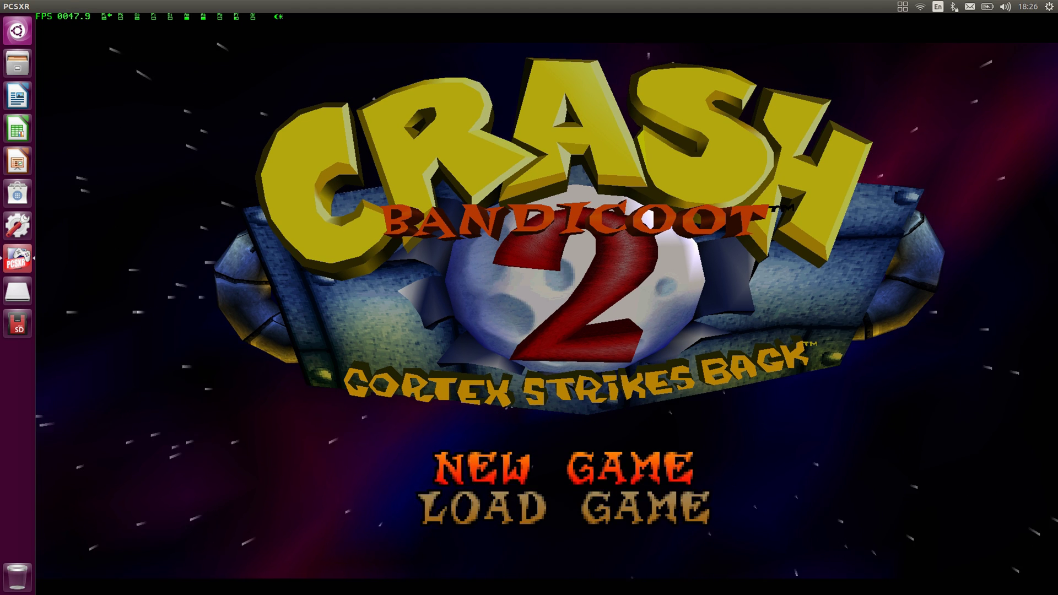
Step: Start a new game, move the character in front of the Snow Go portal, and pause the emulation
{"action": "key", "text": "Return"}
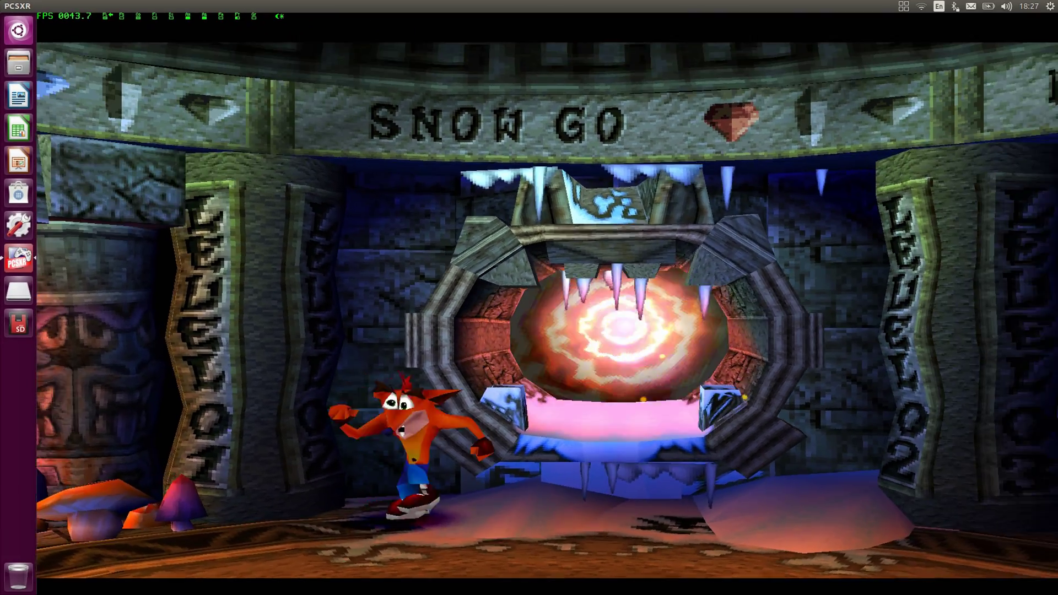
{"action": "key", "text": "Right"}
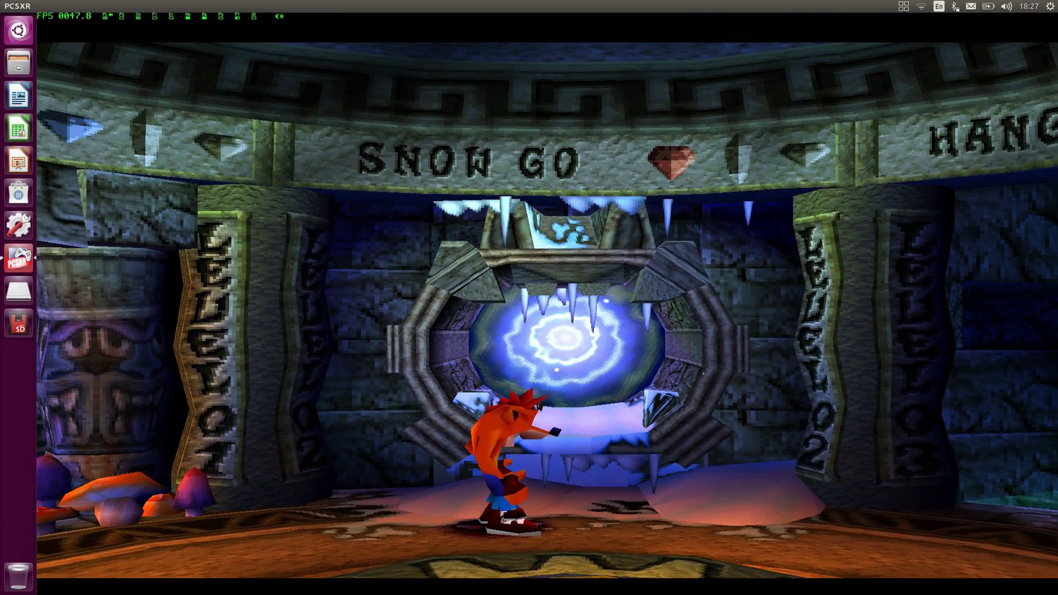
{"action": "key", "text": "Escape"}
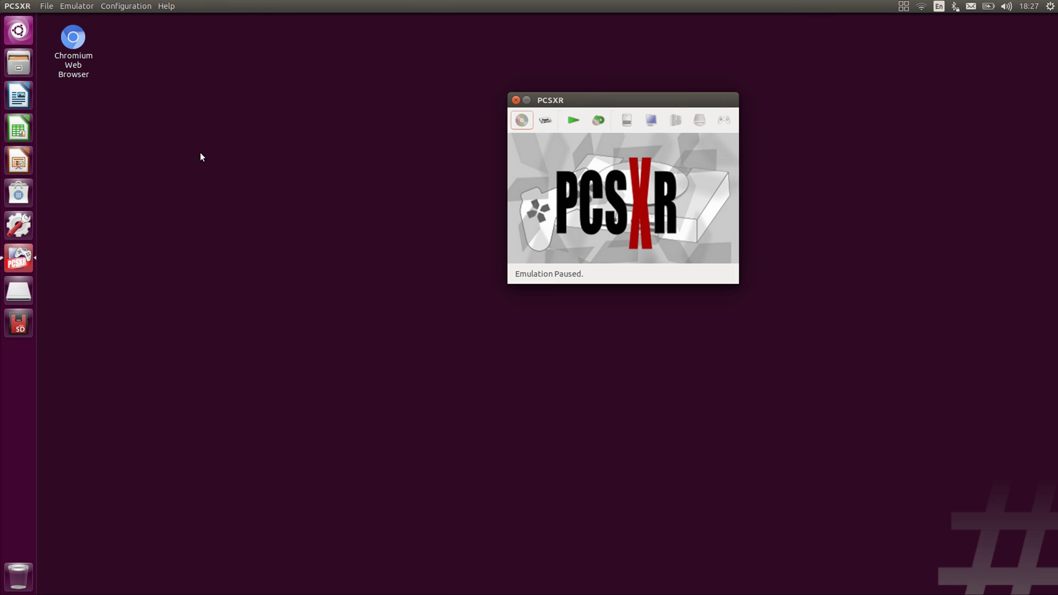
Step: Open a new terminal from the desktop and launch the Chromium web browser
{"action": "right_click", "coordinate": [156, 123]}
{"action": "left_click", "coordinate": [186, 215]}
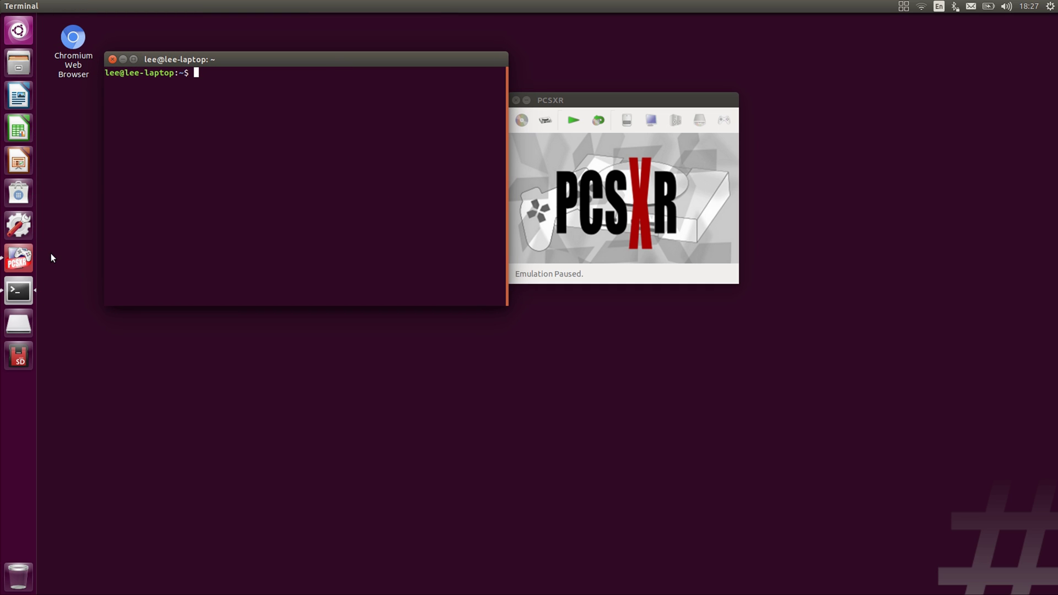
{"action": "double_click", "coordinate": [73, 62]}
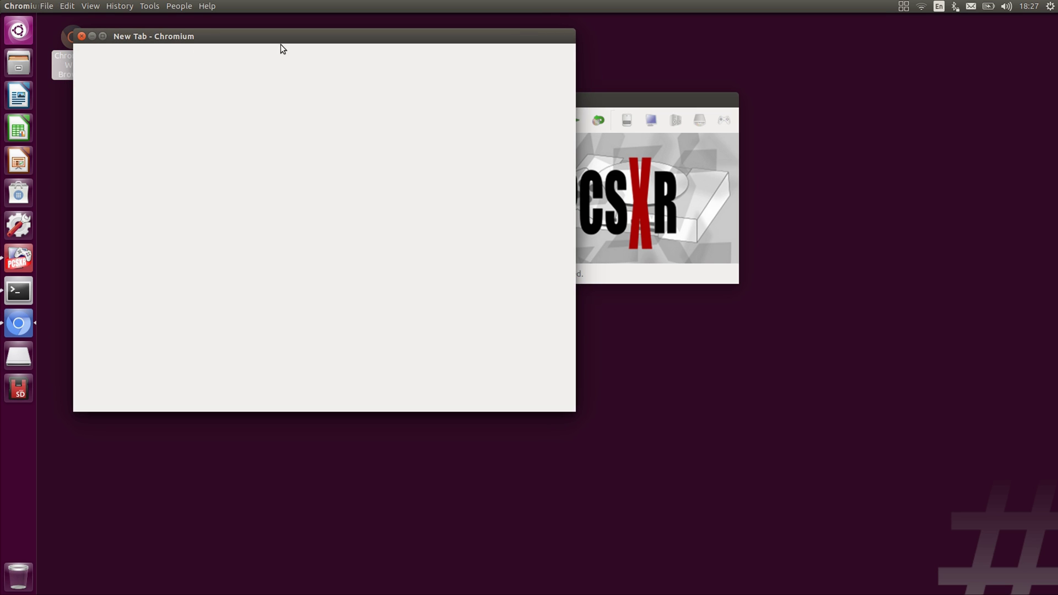
Step: Copy the command "echo performance | sudo tee /sys/devices/system/cpu/cpufreq/policy0/scaling_governor" from the Misc Info section of the GBAtemp L4T Ubuntu thread
{"action": "left_click_drag", "start_coordinate": [363, 49], "coordinate": [717, 123]}
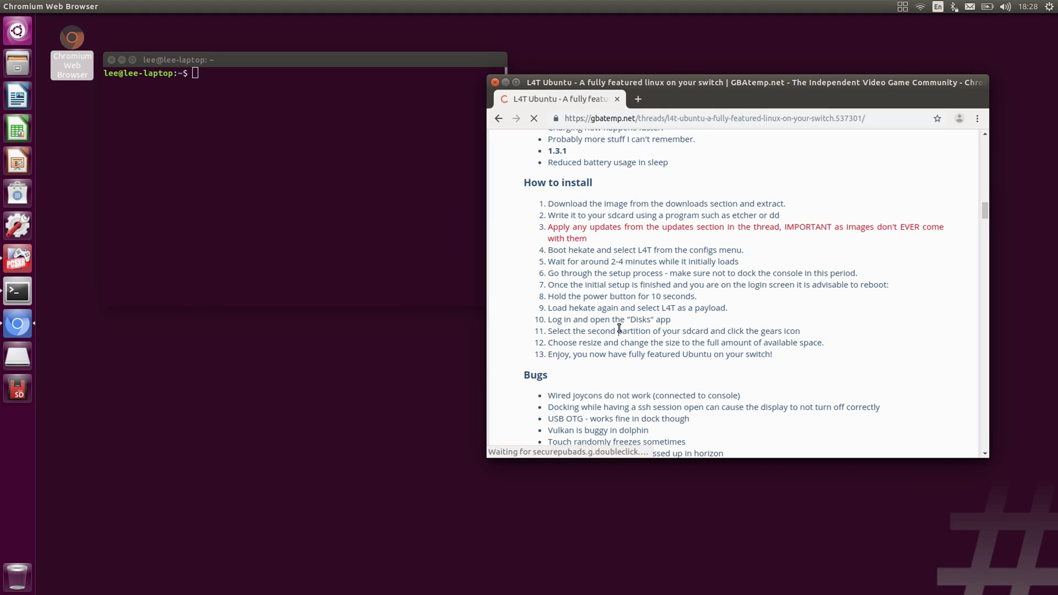
{"action": "scroll", "coordinate": [614, 338], "scroll_direction": "down", "scroll_amount": 6}
{"action": "scroll", "coordinate": [628, 311], "scroll_direction": "down", "scroll_amount": 2}
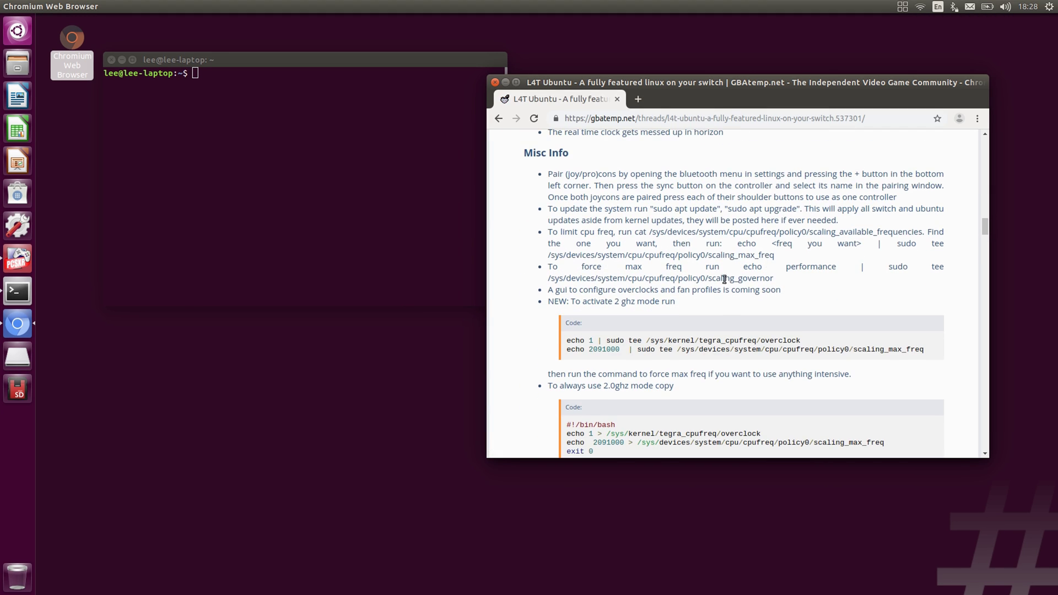
{"action": "left_click_drag", "start_coordinate": [540, 270], "coordinate": [789, 280]}
{"action": "left_click", "coordinate": [747, 267]}
{"action": "right_click", "coordinate": [736, 280]}
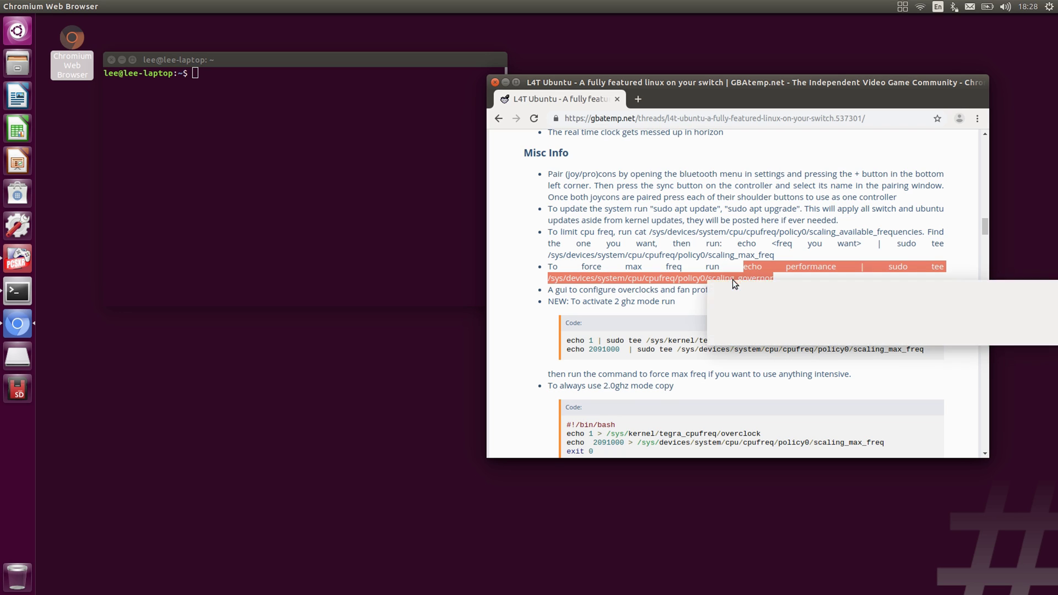
{"action": "left_click", "coordinate": [738, 285]}
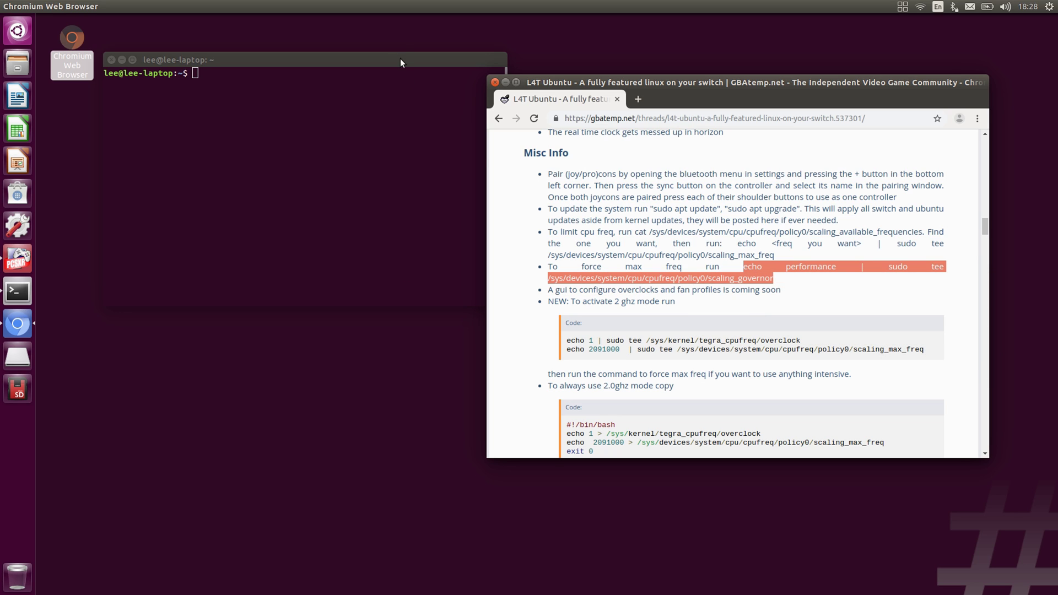
Step: Minimize the browser, run the copied scaling_governor command in the terminal, and authenticate with the sudo account password
{"action": "left_click", "coordinate": [505, 82]}
{"action": "right_click", "coordinate": [233, 98]}
{"action": "left_click", "coordinate": [253, 130]}
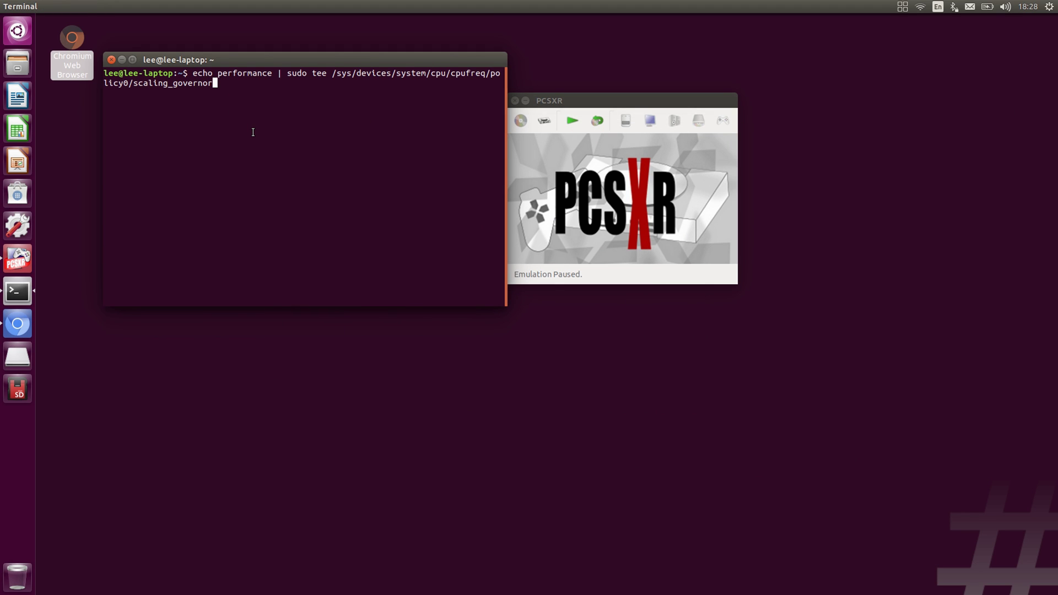
{"action": "key", "text": "Return"}
{"action": "key", "text": "Return"}
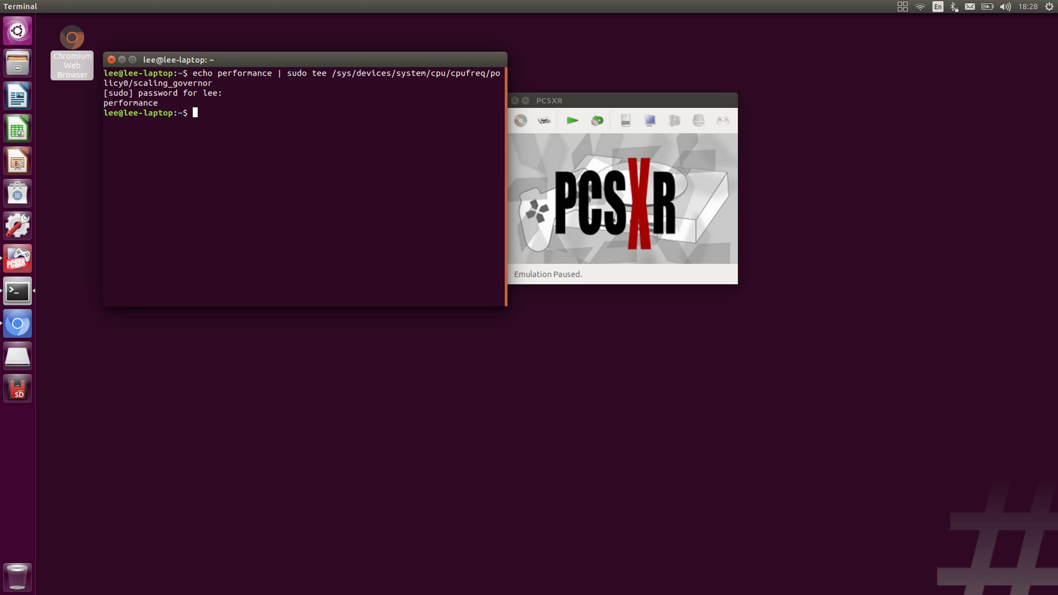
Step: Move the terminal and PCSXR windows apart, close the terminal, and resume the paused emulation
{"action": "left_click_drag", "start_coordinate": [324, 57], "coordinate": [322, 85]}
{"action": "mouse_move", "coordinate": [590, 108]}
{"action": "left_mouse_down"}
{"action": "mouse_move", "coordinate": [608, 111]}
{"action": "mouse_move", "coordinate": [593, 99]}
{"action": "left_mouse_up"}
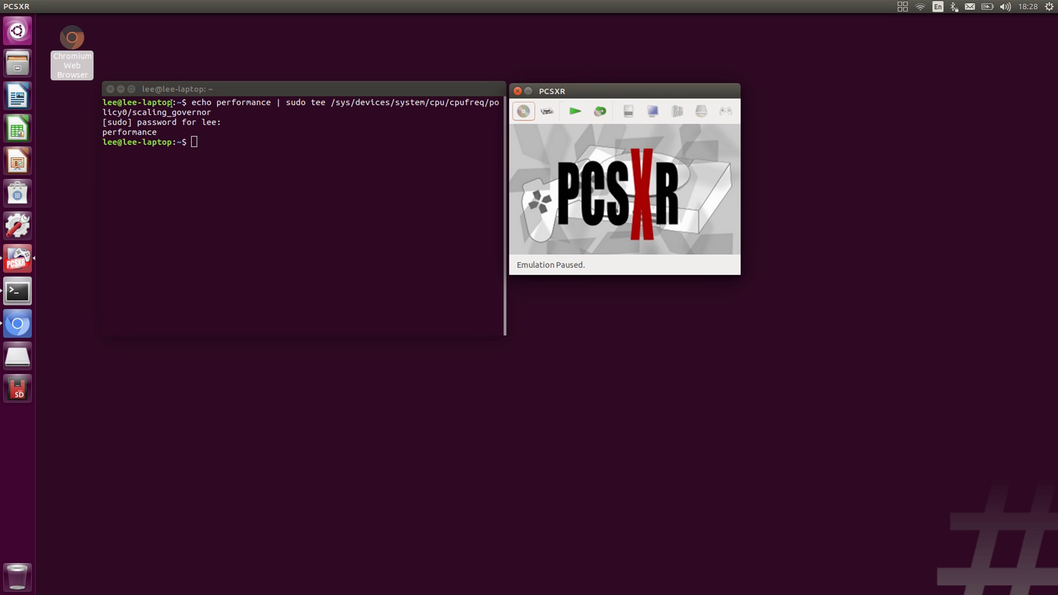
{"action": "left_click", "coordinate": [110, 89]}
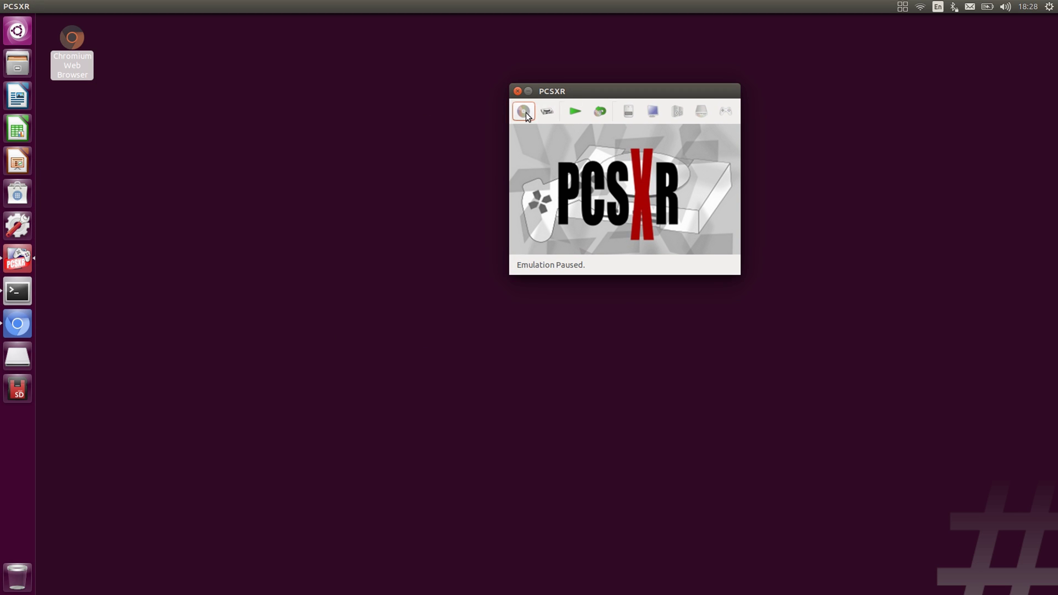
{"action": "left_click", "coordinate": [575, 111]}
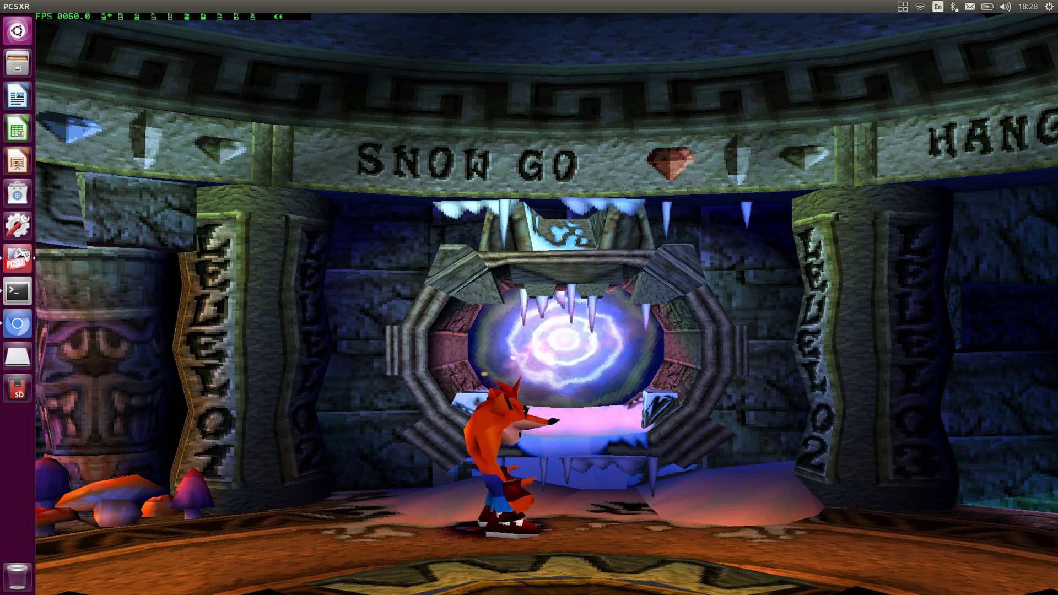
Step: Run the character back and forth near the Turtle Woods portal, make it jump, and pause the emulation
{"action": "key", "text": "Left"}
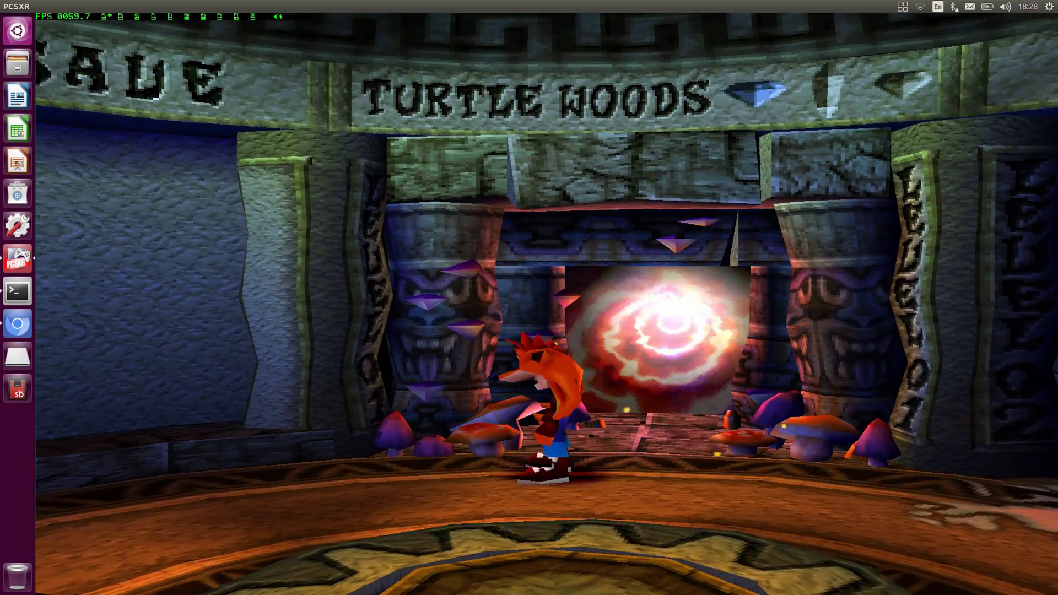
{"action": "key", "text": "Right"}
{"action": "key", "text": "Left"}
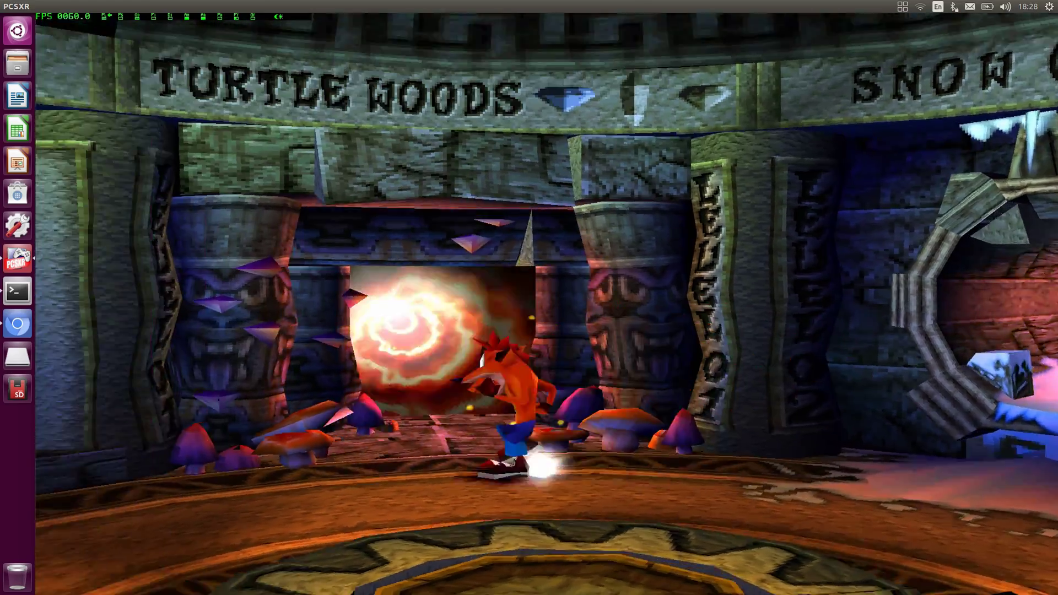
{"action": "key", "text": "Right"}
{"action": "key", "text": "Right"}
{"action": "key", "text": "Left"}
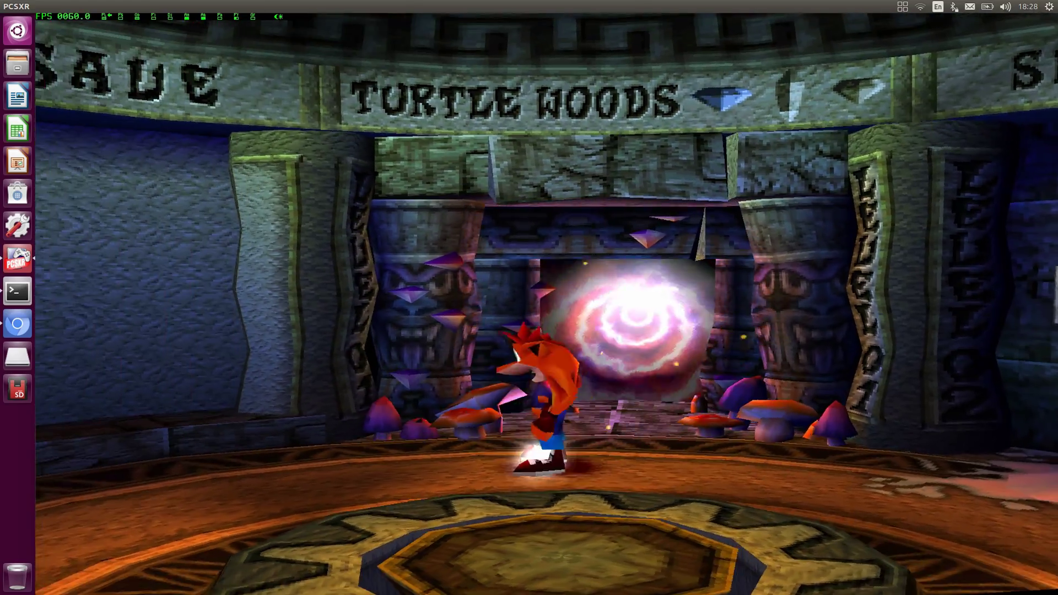
{"action": "key", "text": "Right"}
{"action": "key", "text": "Left"}
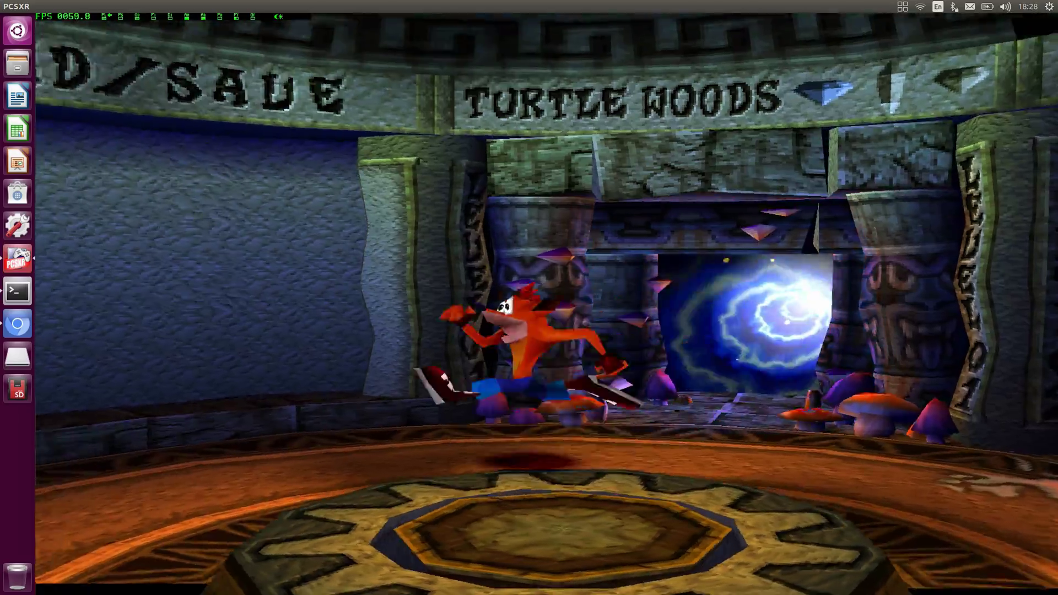
{"action": "key", "text": "x"}
{"action": "key", "text": "x"}
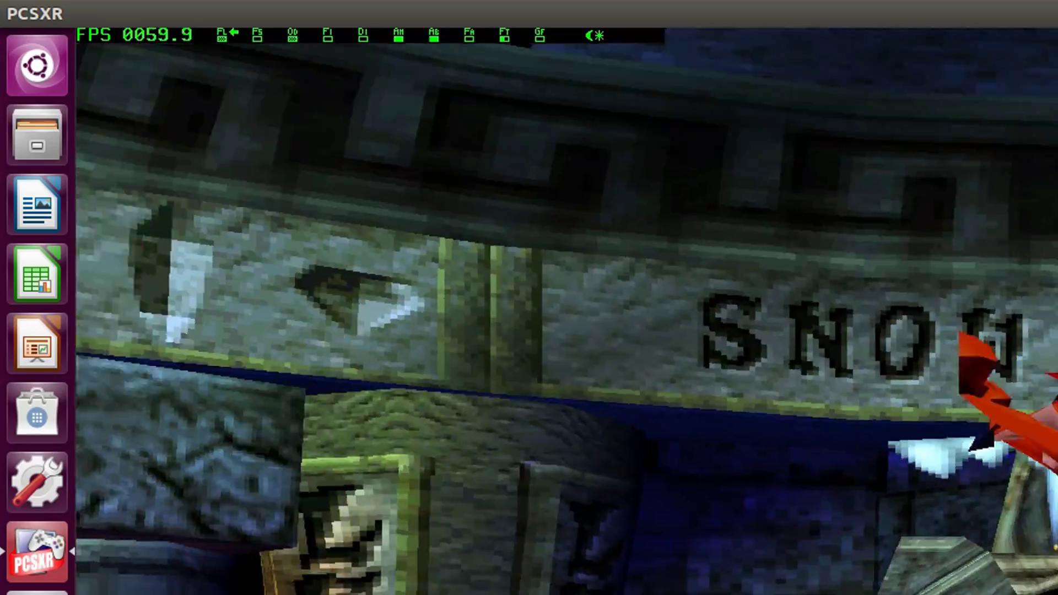
{"action": "key", "text": "Escape"}
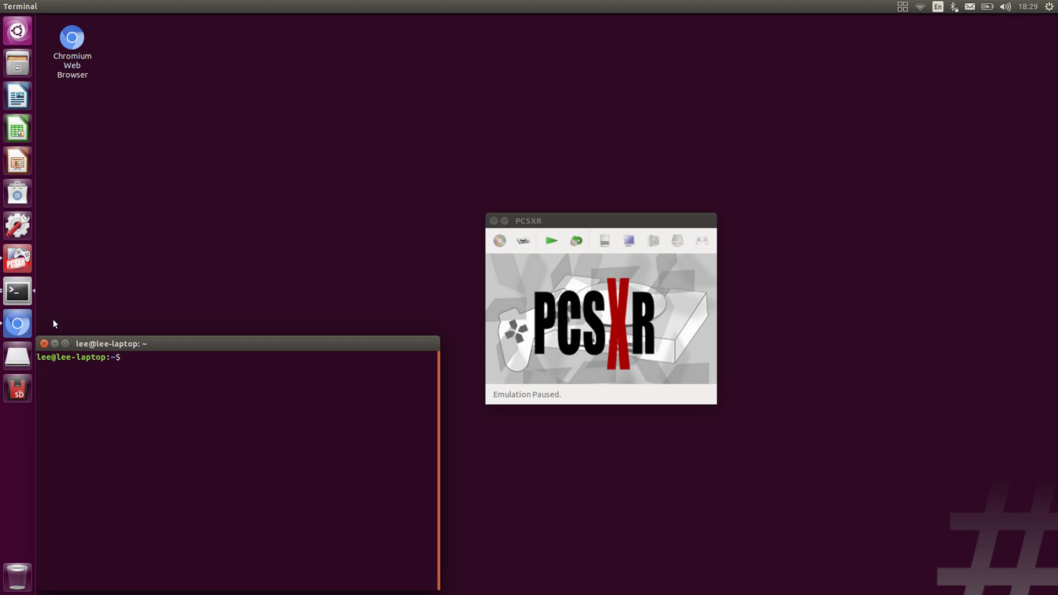
Step: Restore the browser beside the terminal and copy "echo 1 | sudo tee /sys/kernel/tegra_cpufreq/overclock" from the 2 GHz mode instructions
{"action": "left_click", "coordinate": [18, 325]}
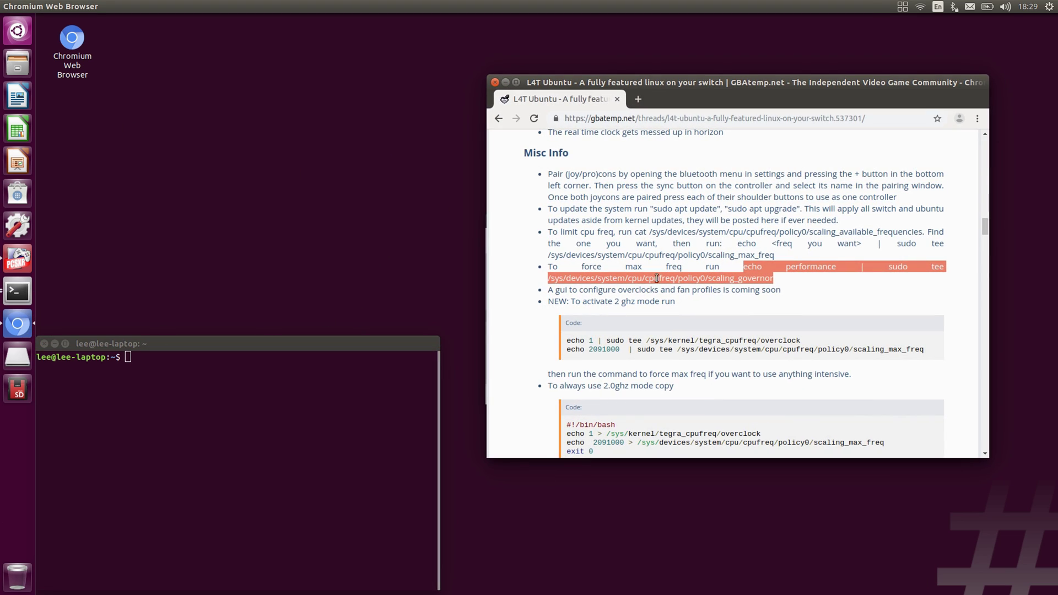
{"action": "left_click_drag", "start_coordinate": [377, 344], "coordinate": [407, 178]}
{"action": "left_click", "coordinate": [577, 339]}
{"action": "left_click_drag", "start_coordinate": [566, 340], "coordinate": [796, 340]}
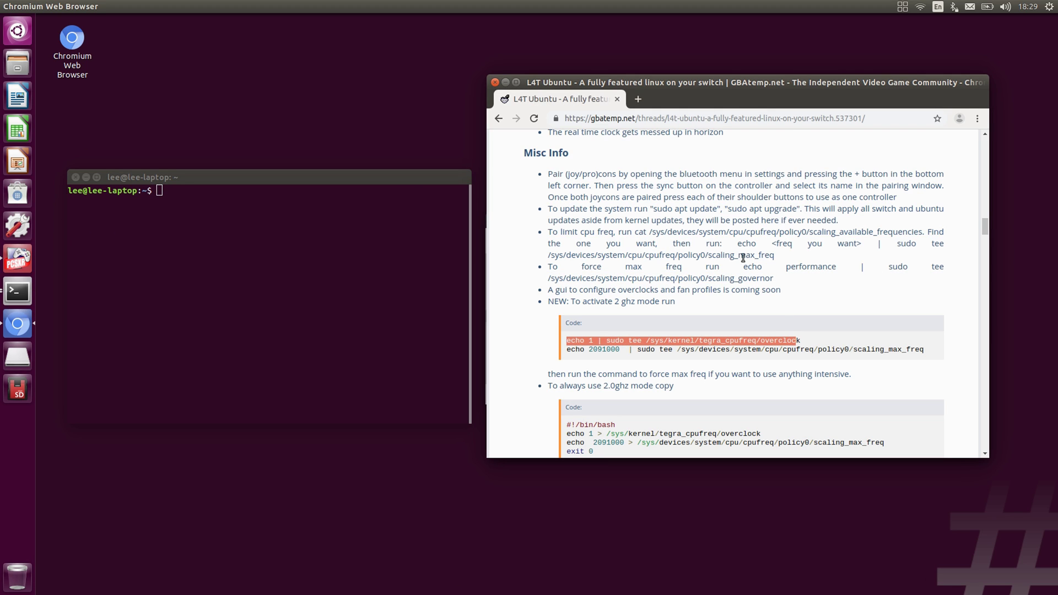
{"action": "left_click_drag", "start_coordinate": [658, 244], "coordinate": [799, 243]}
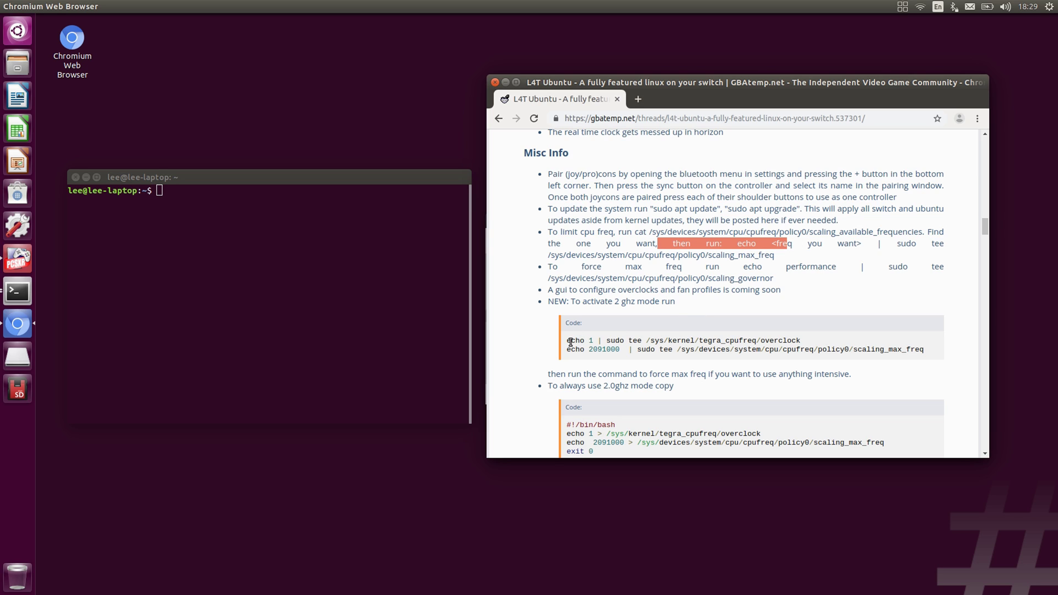
{"action": "left_click_drag", "start_coordinate": [569, 342], "coordinate": [805, 340]}
{"action": "right_click", "coordinate": [792, 345]}
{"action": "left_click", "coordinate": [792, 348]}
Step: Run the copied tegra_cpufreq overclock command in the terminal and authenticate with the sudo account password
{"action": "right_click", "coordinate": [216, 259]}
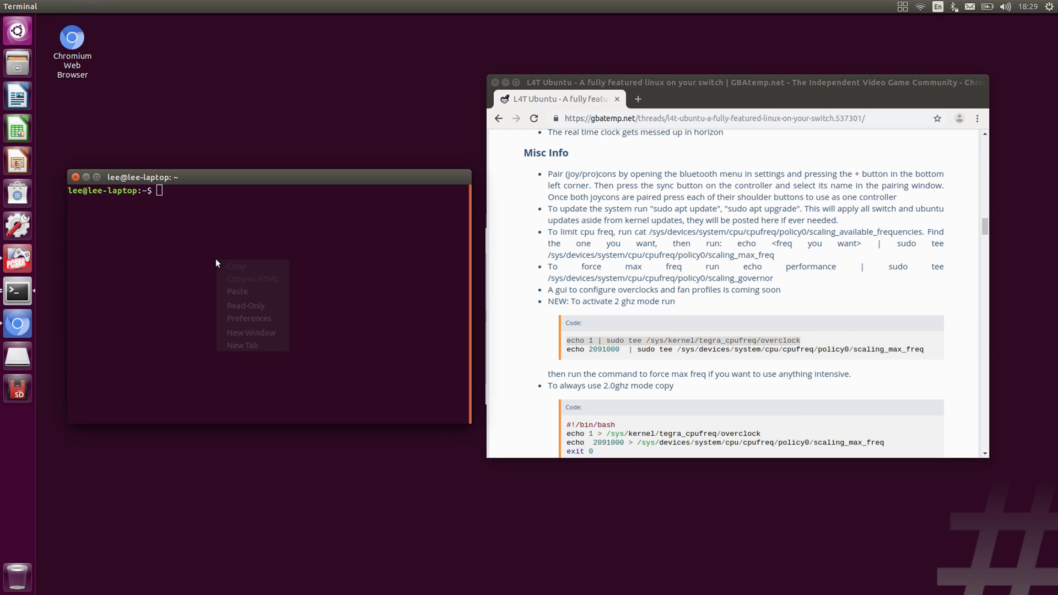
{"action": "left_click", "coordinate": [236, 292]}
{"action": "key", "text": "Return"}
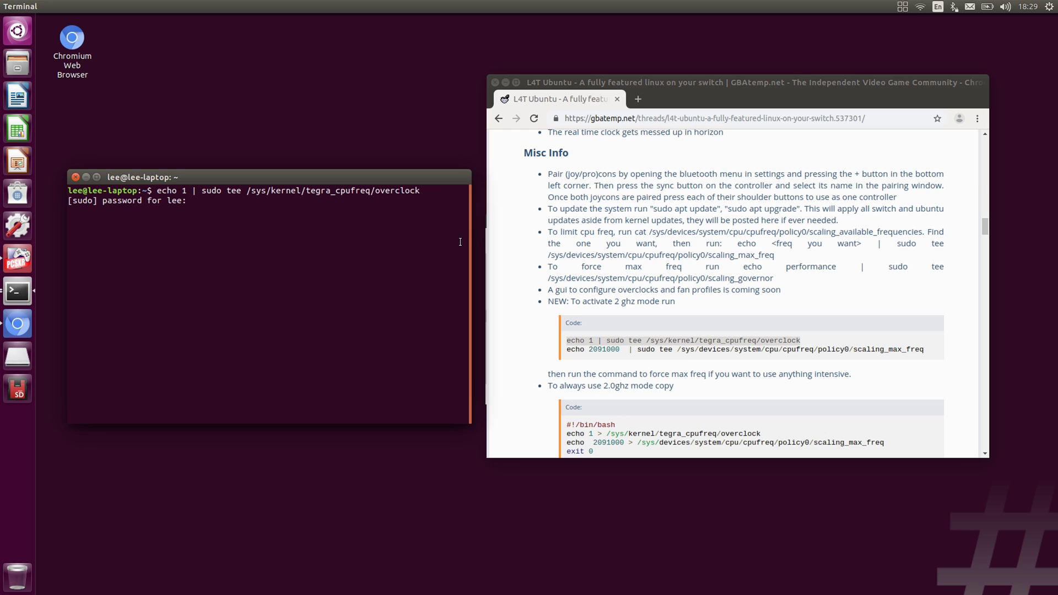
{"action": "key", "text": "Return"}
Step: Copy "echo 2091000 | sudo tee /sys/devices/system/cpu/cpufreq/policy0/scaling_max_freq" from the thread and run it in the terminal
{"action": "left_click", "coordinate": [569, 346]}
{"action": "left_click_drag", "start_coordinate": [566, 349], "coordinate": [930, 349]}
{"action": "right_click", "coordinate": [906, 349]}
{"action": "left_click", "coordinate": [911, 354]}
{"action": "left_click", "coordinate": [295, 262]}
{"action": "right_click", "coordinate": [296, 264]}
{"action": "left_click", "coordinate": [309, 296]}
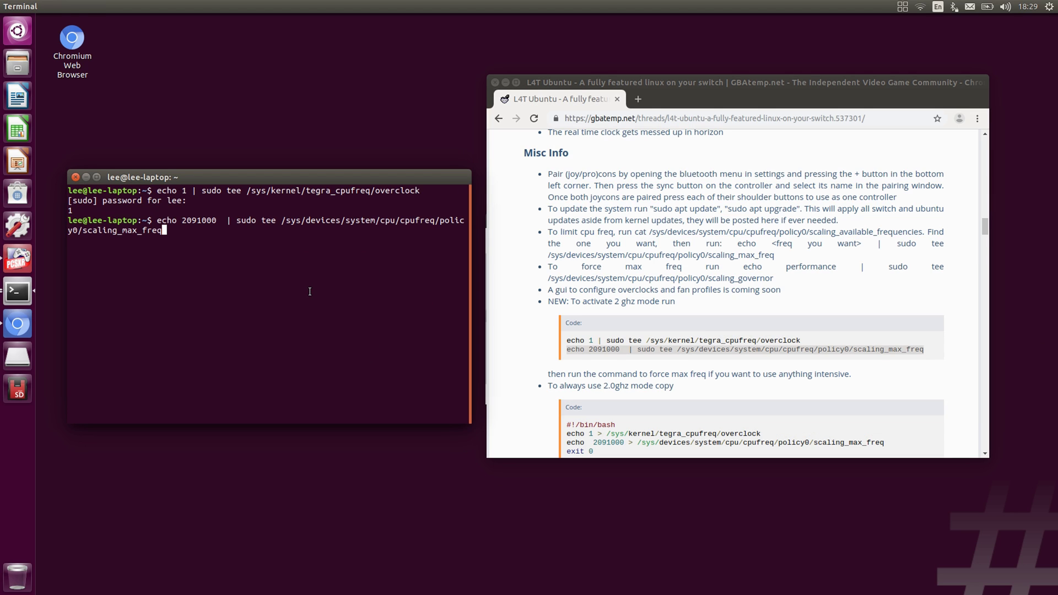
{"action": "key", "text": "Return"}
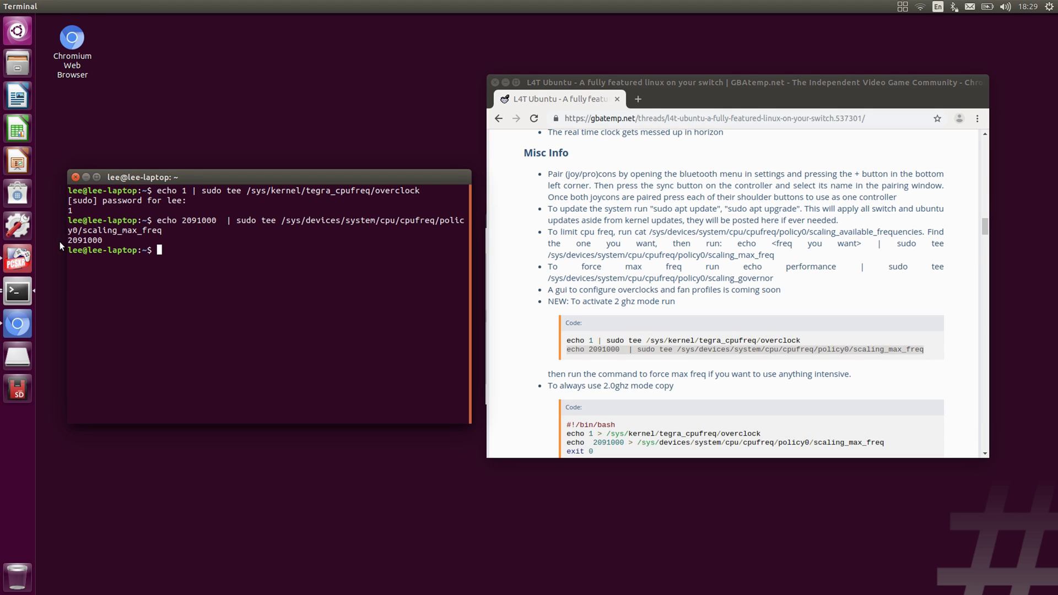
Step: Highlight the scaling_max_freq command's output, minimize the terminal and browser windows, and resume the PCSXR emulation
{"action": "triple_click", "coordinate": [68, 240]}
{"action": "left_click", "coordinate": [328, 133]}
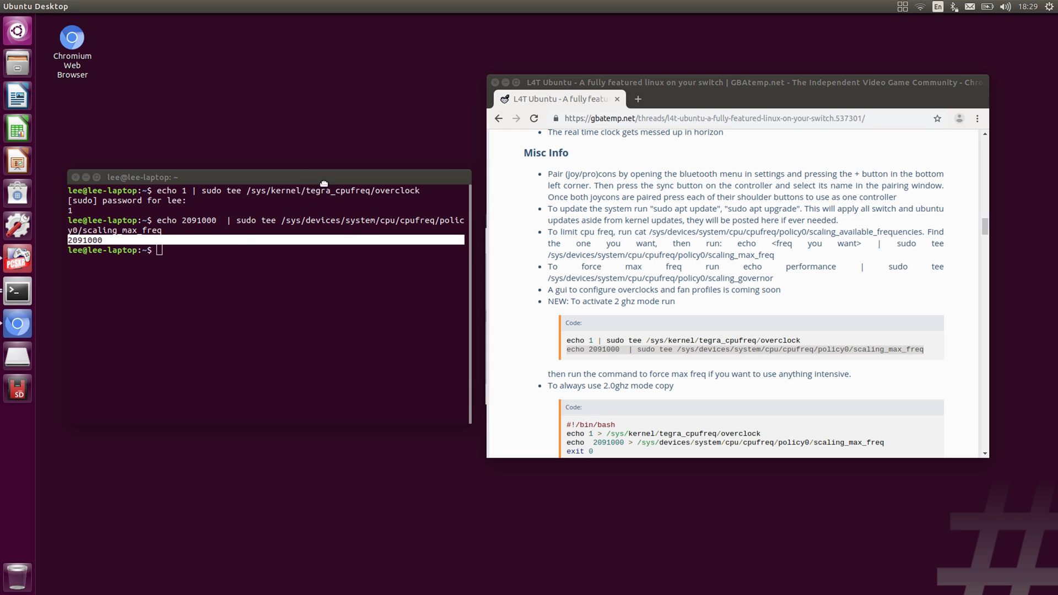
{"action": "left_click_drag", "start_coordinate": [305, 179], "coordinate": [343, 180]}
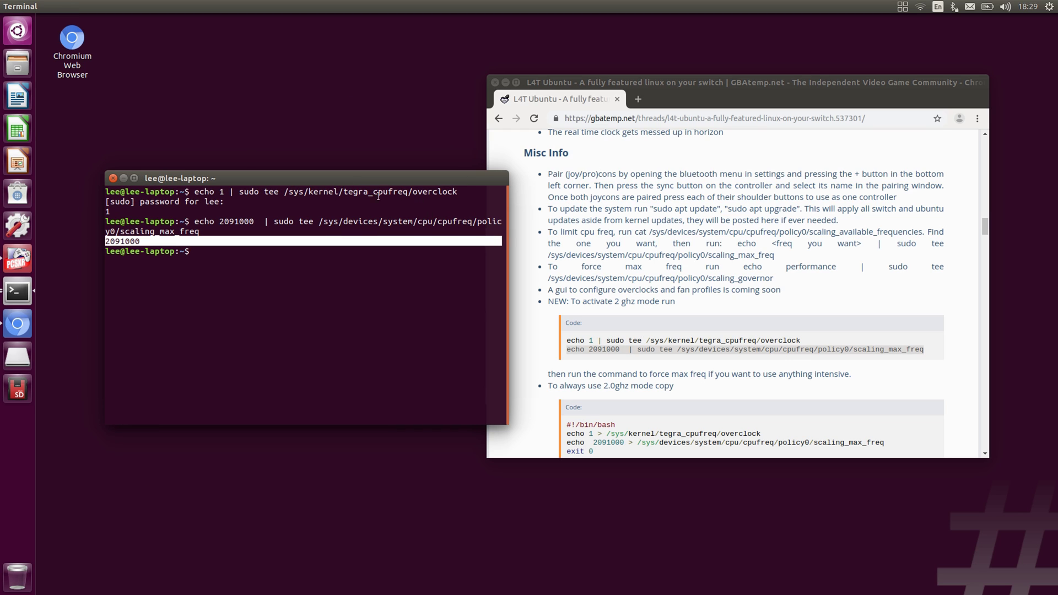
{"action": "left_click", "coordinate": [122, 178]}
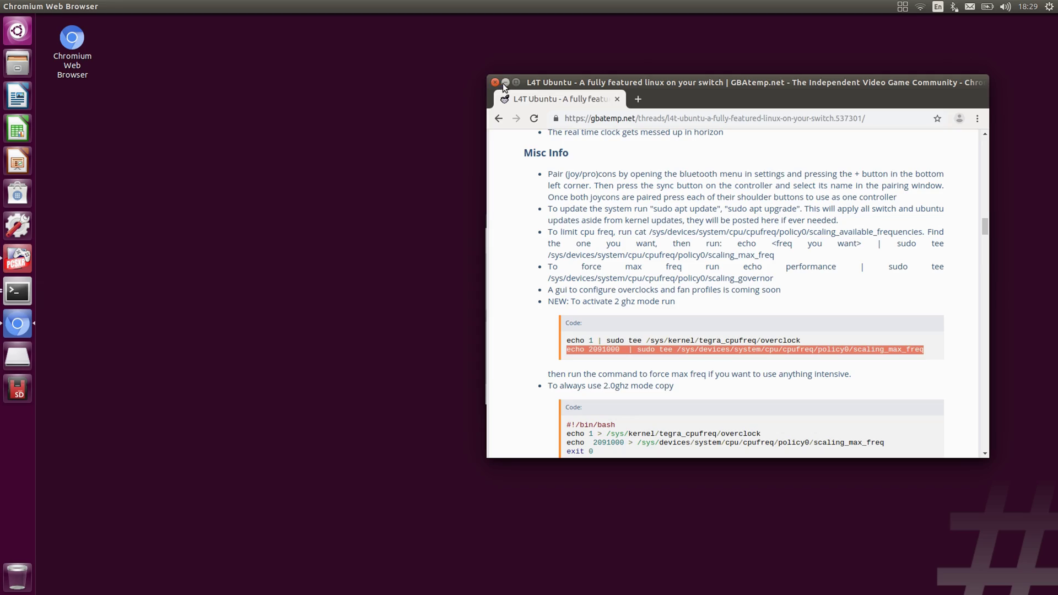
{"action": "left_click", "coordinate": [504, 83]}
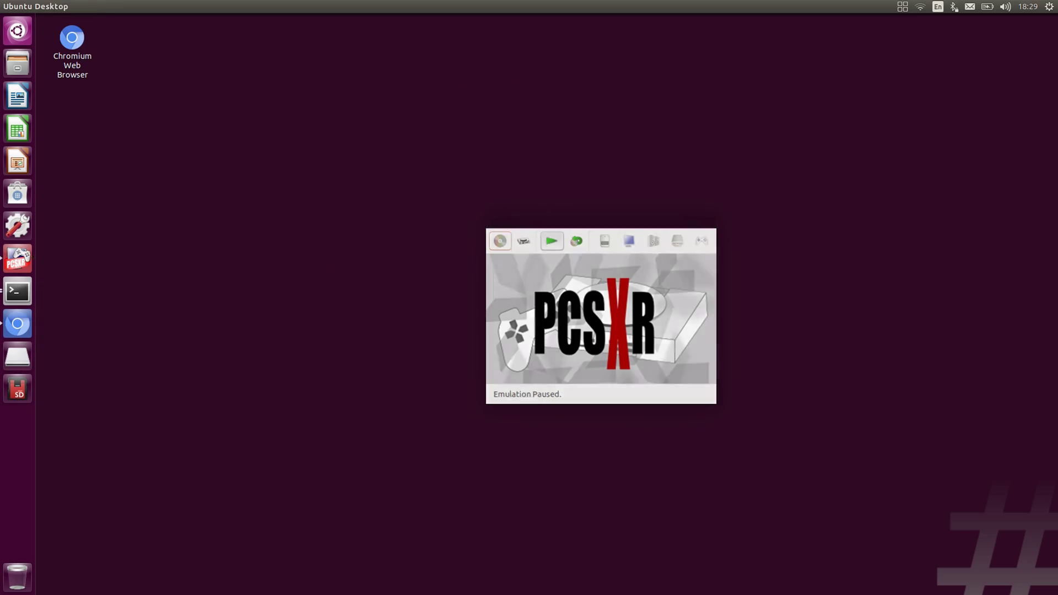
{"action": "left_click", "coordinate": [545, 241]}
Step: Run the character around the warp room past the Turtle Woods, Load/Save and The Pits areas, jumping repeatedly to test the game
{"action": "key", "text": "Left"}
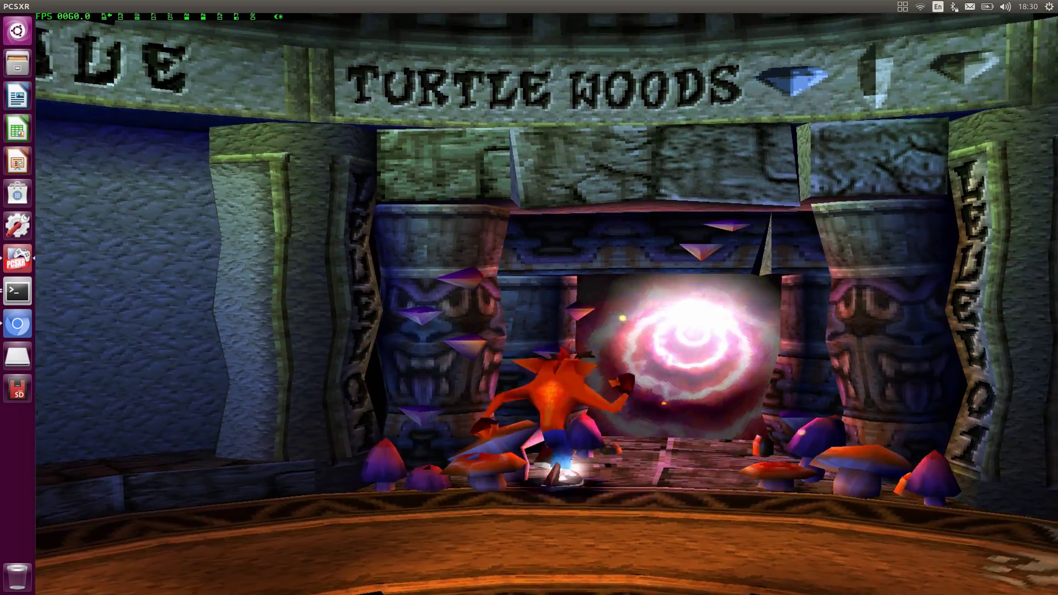
{"action": "key", "text": "Left"}
{"action": "key", "text": "x"}
{"action": "key", "text": "x"}
{"action": "key", "text": "x"}
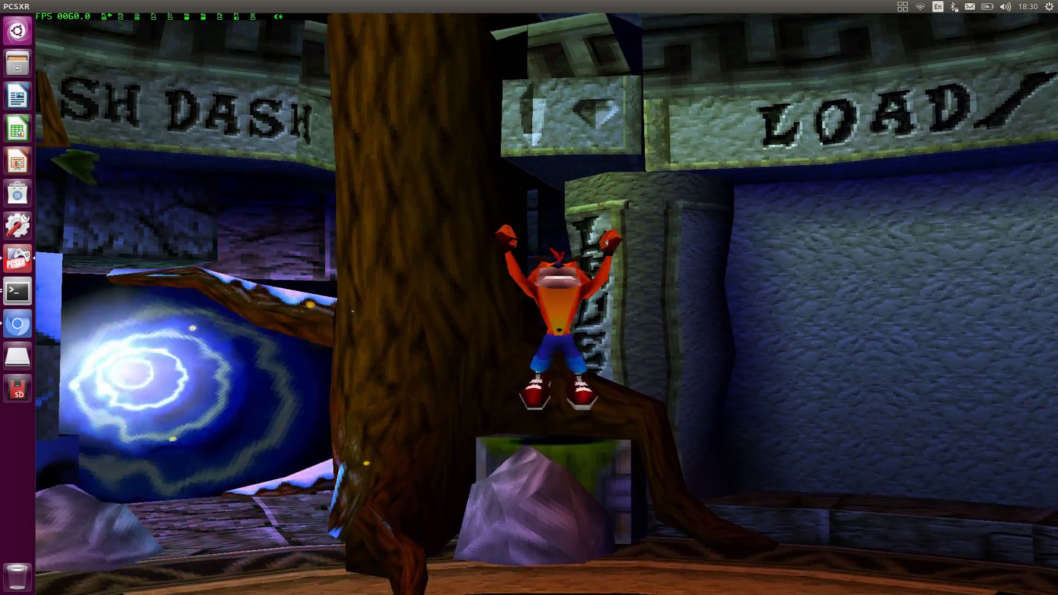
{"action": "key", "text": "Right"}
{"action": "key", "text": "x"}
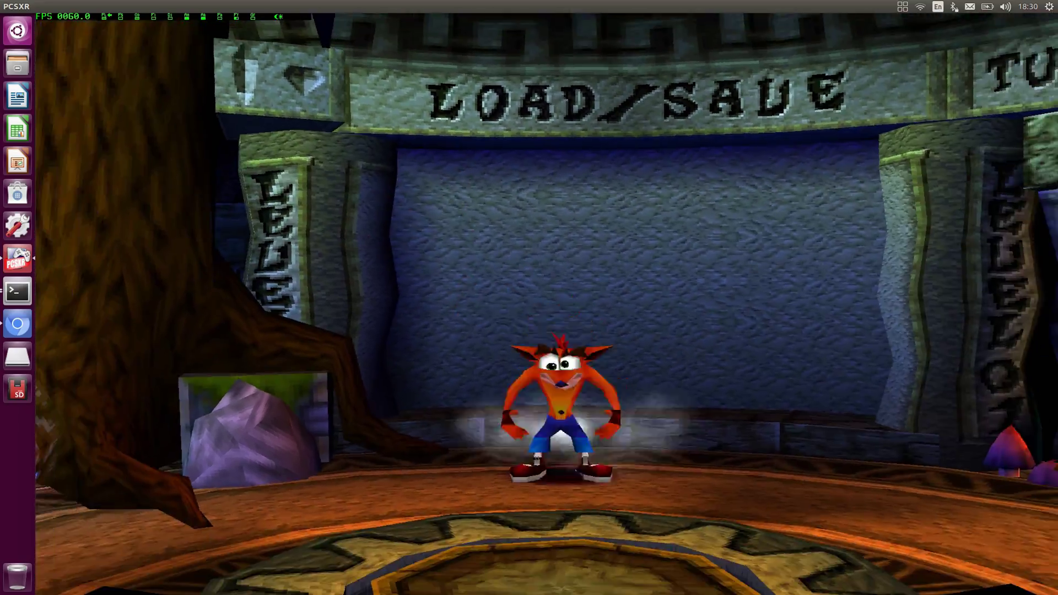
{"action": "key", "text": "Left"}
{"action": "key", "text": "x"}
{"action": "key", "text": "Left"}
{"action": "key", "text": "z"}
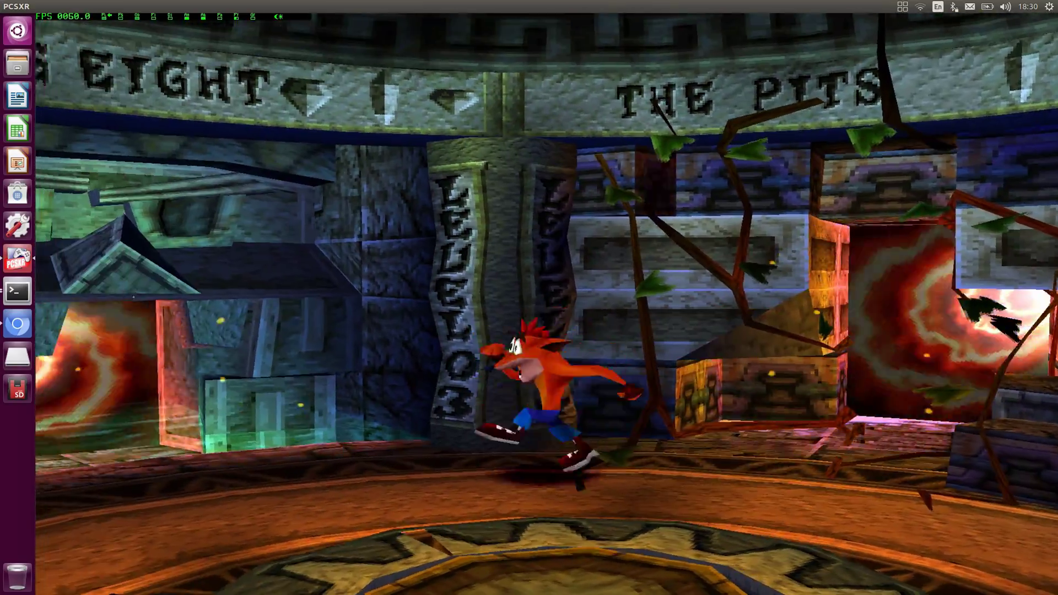
{"action": "key", "text": "Right"}
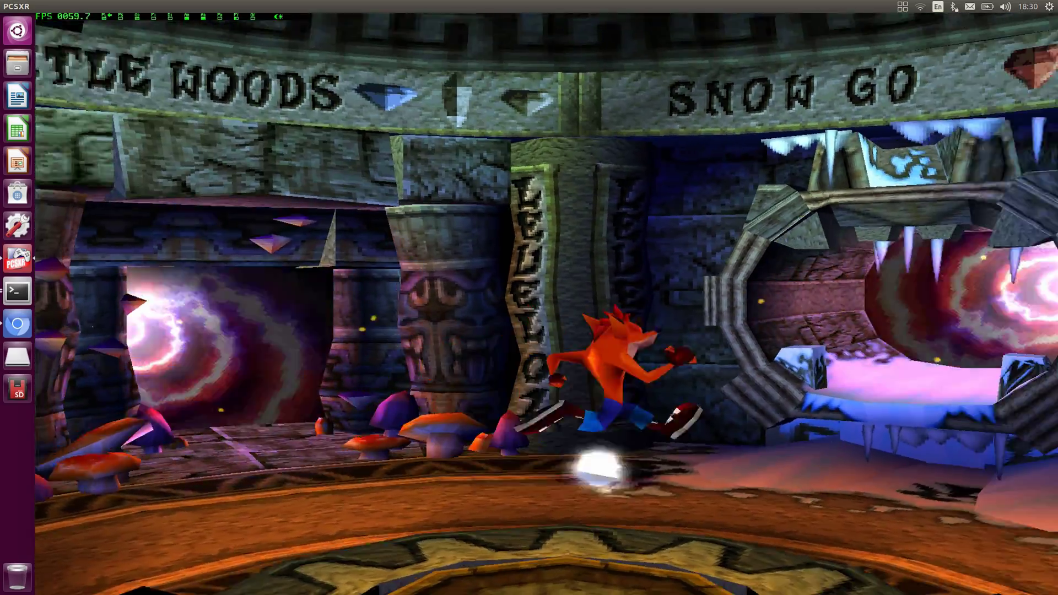
{"action": "key", "text": "Left"}
{"action": "key", "text": "Right"}
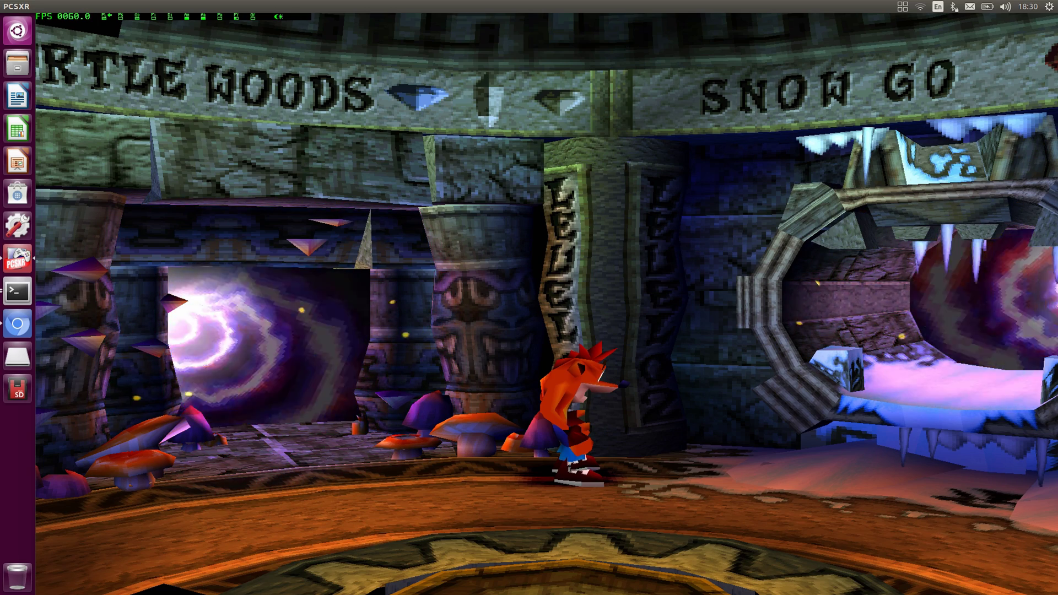
Step: Pause the emulation and close the PCSXR emulator window
{"action": "key", "text": "Escape"}
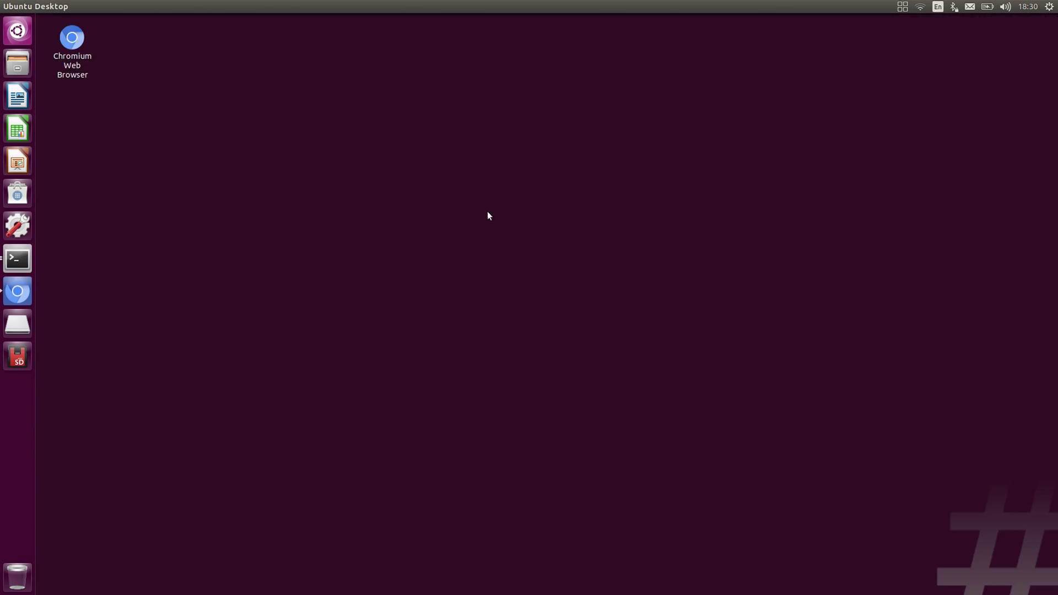
{"action": "left_click_drag", "start_coordinate": [184, 405], "coordinate": [440, 242]}
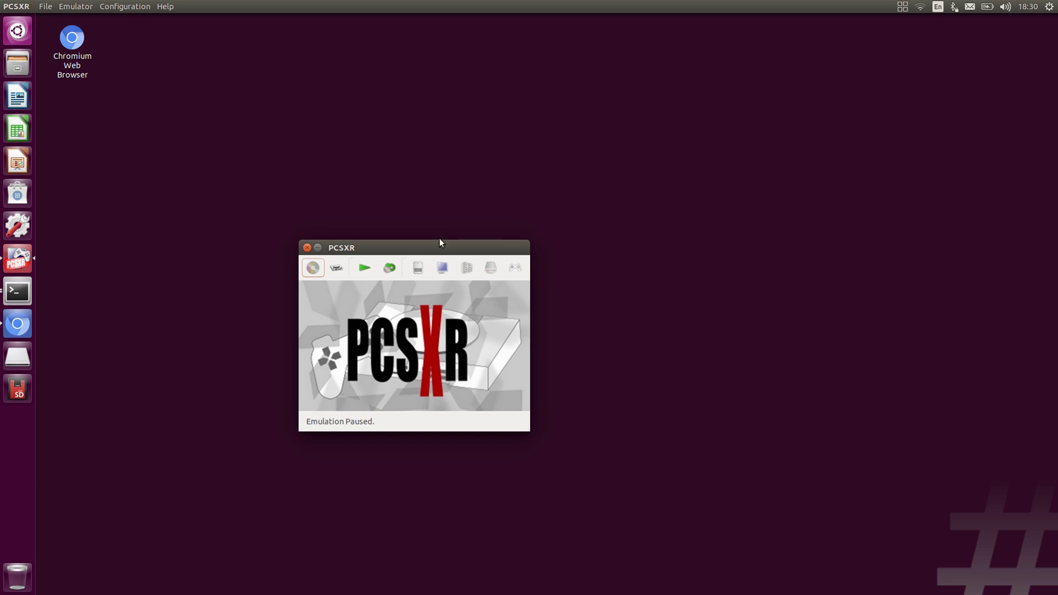
{"action": "left_click", "coordinate": [308, 248]}
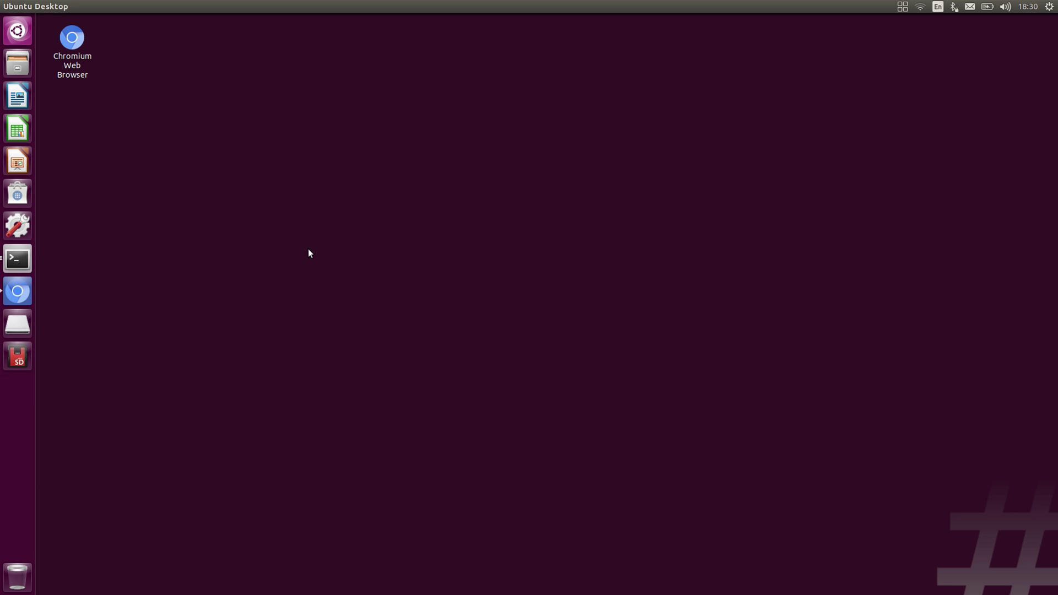